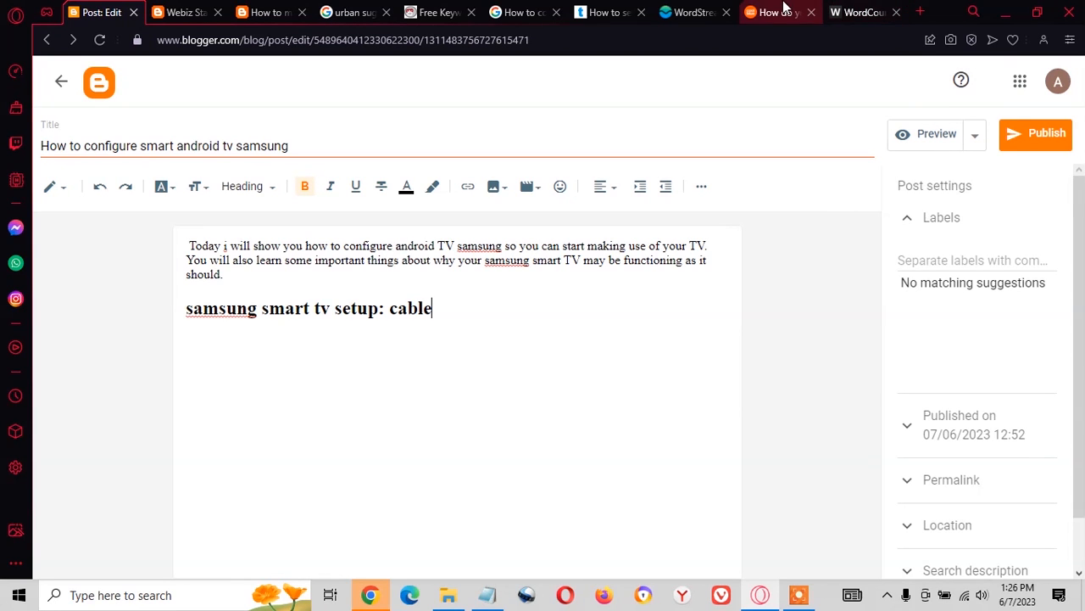
Step: Close every browser tab except the one with the Blogger post editor
{"action": "left_click", "coordinate": [896, 11]}
{"action": "left_click", "coordinate": [896, 13]}
{"action": "left_click", "coordinate": [893, 14]}
{"action": "left_click", "coordinate": [891, 14]}
{"action": "left_click", "coordinate": [883, 17]}
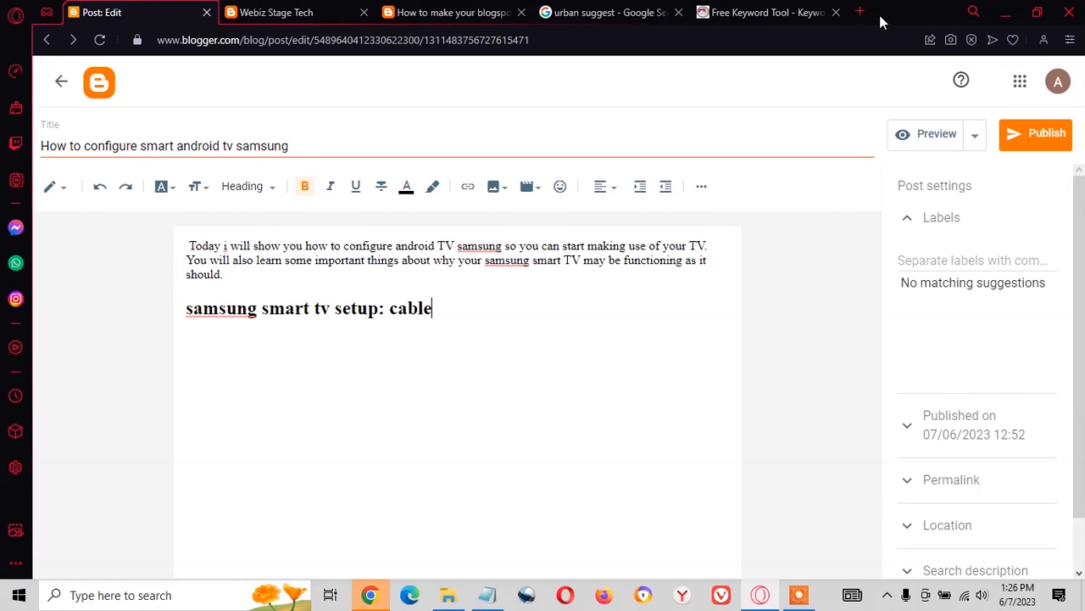
{"action": "left_click", "coordinate": [841, 13]}
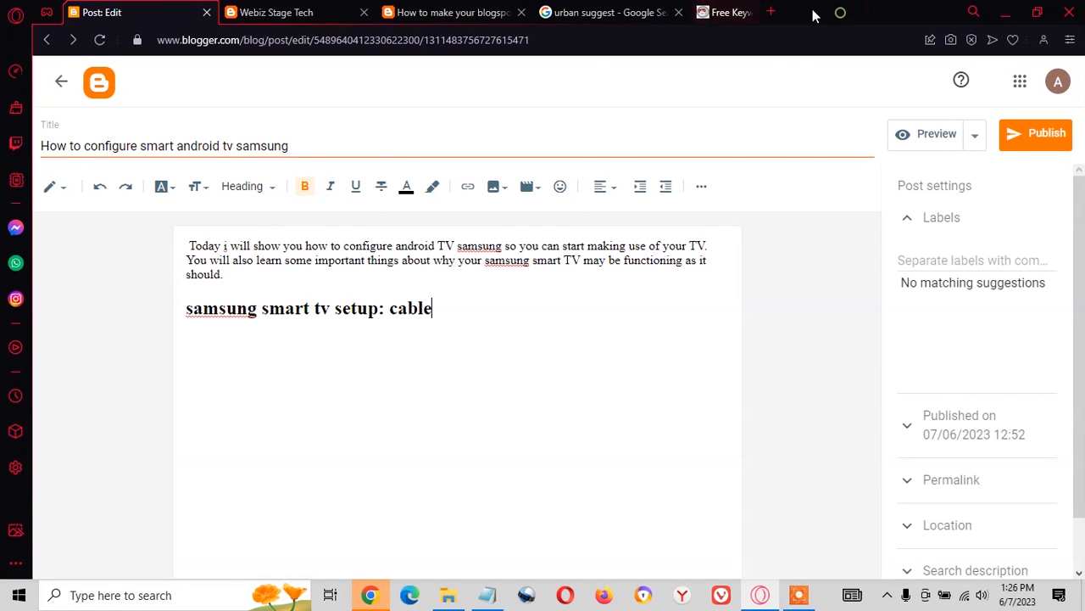
{"action": "left_click", "coordinate": [678, 13]}
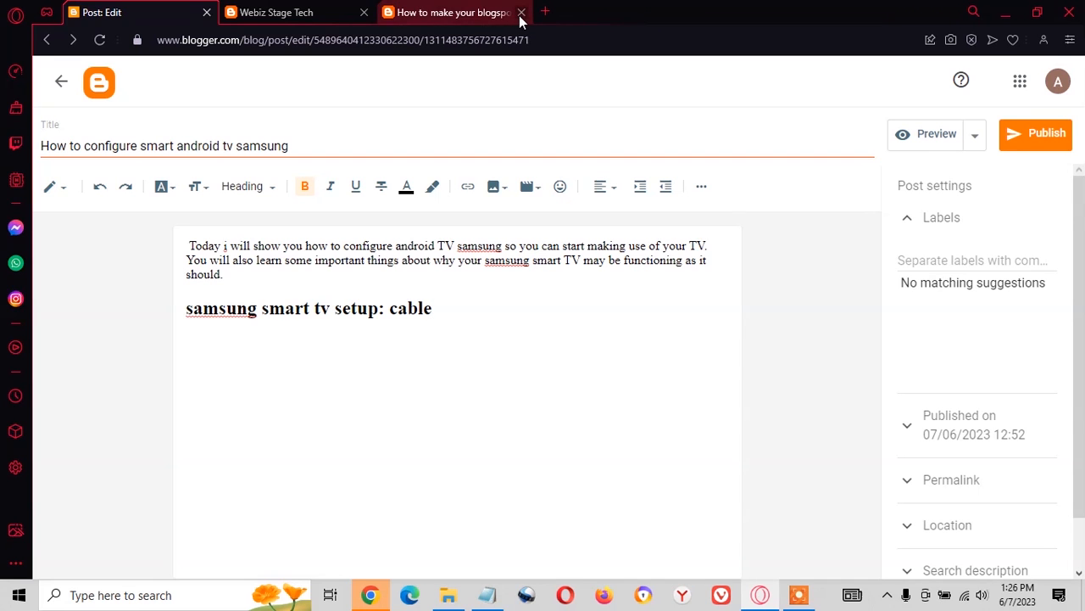
{"action": "left_click", "coordinate": [520, 12]}
{"action": "left_click", "coordinate": [365, 13]}
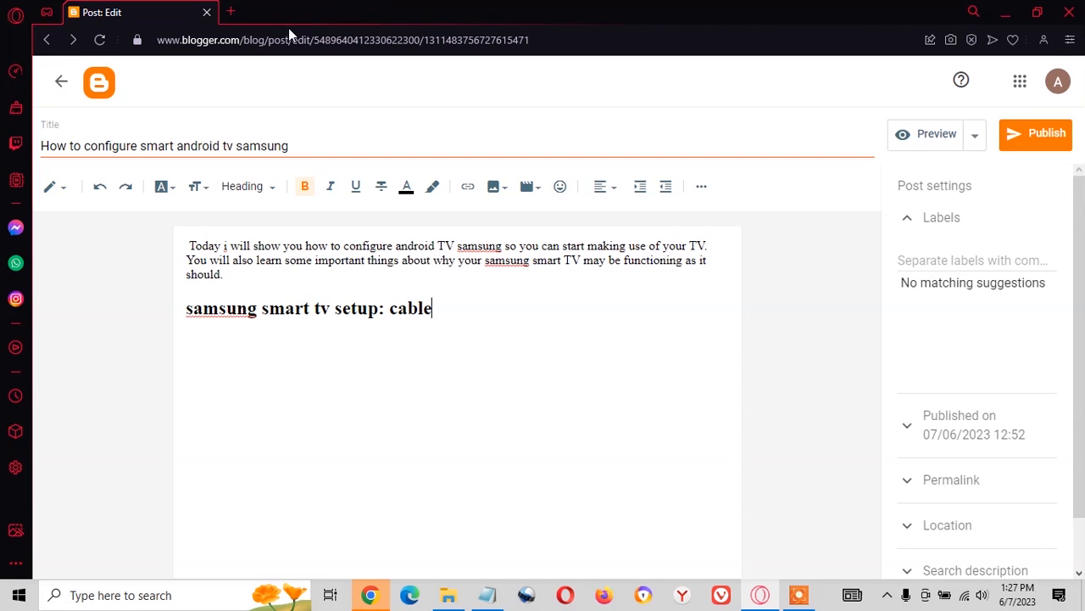
Step: Search Google in a new tab for "google snippet box"
{"action": "left_click", "coordinate": [232, 12]}
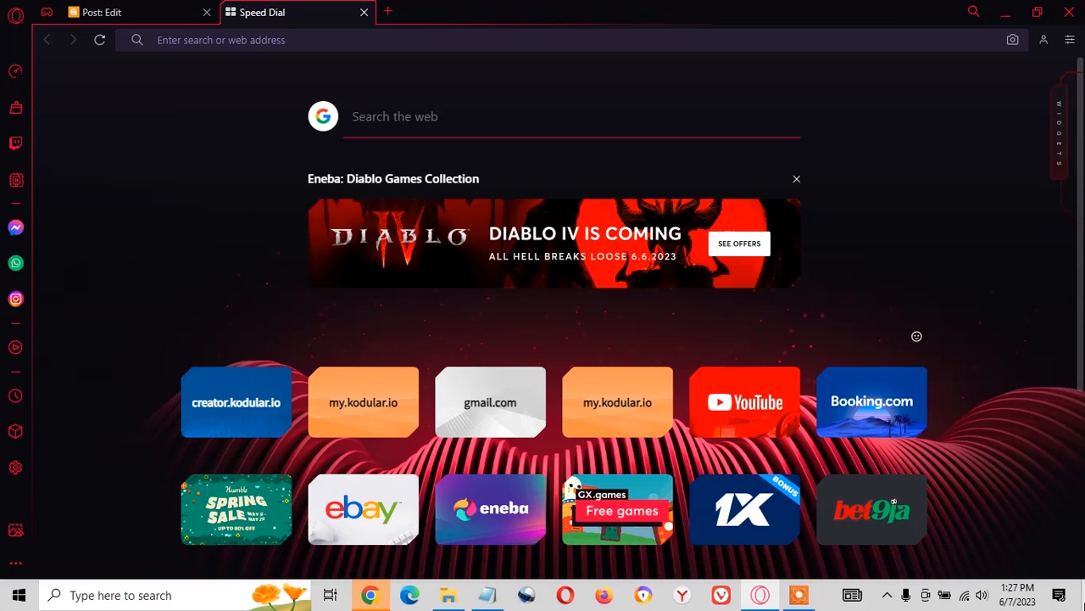
{"action": "type", "text": "goo"}
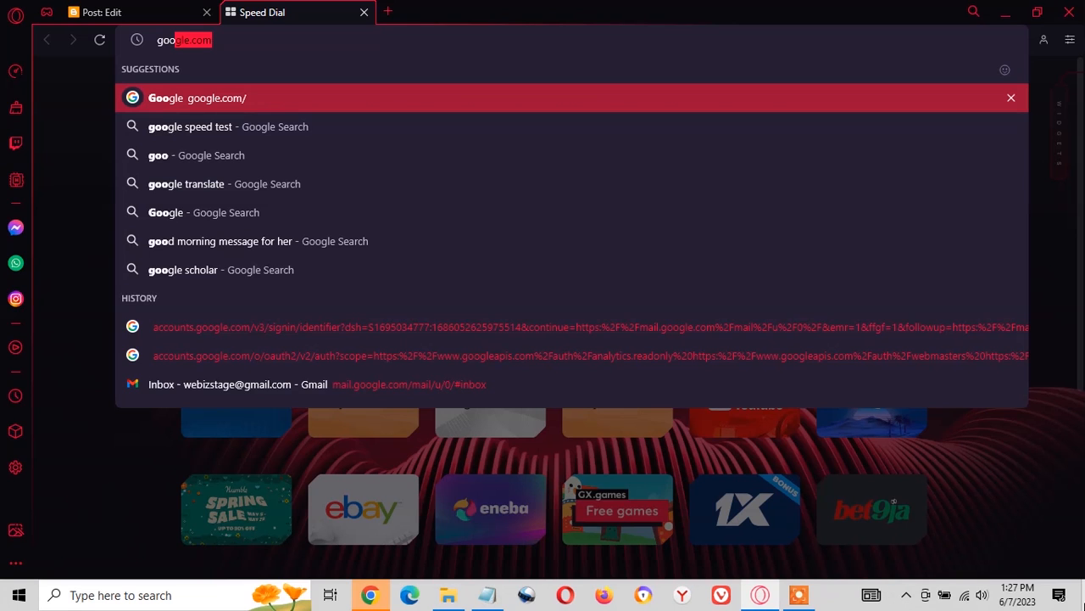
{"action": "type", "text": "gle"}
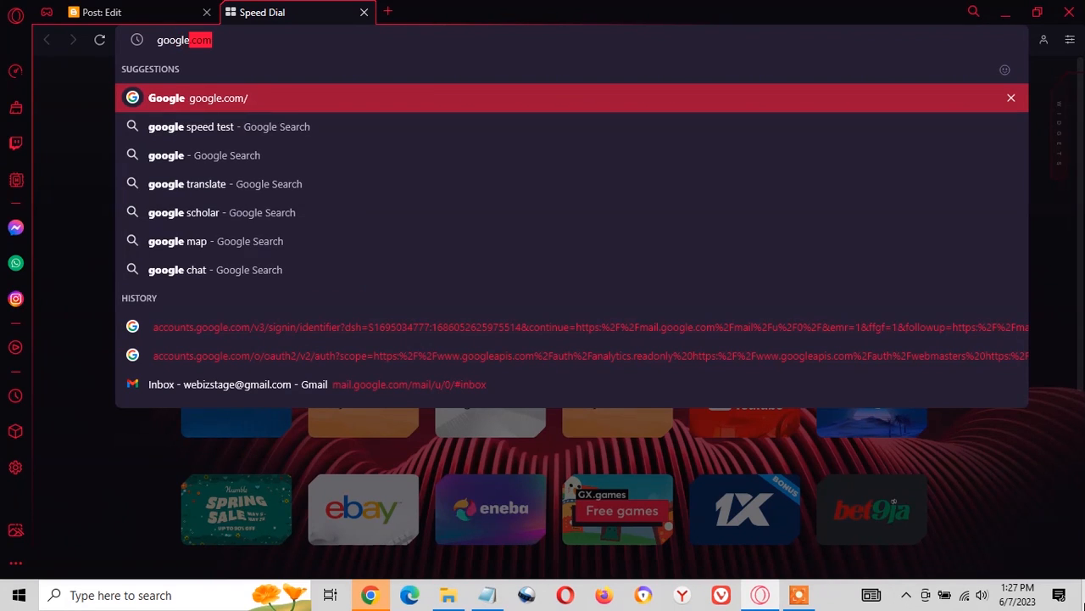
{"action": "type", "text": " sni"}
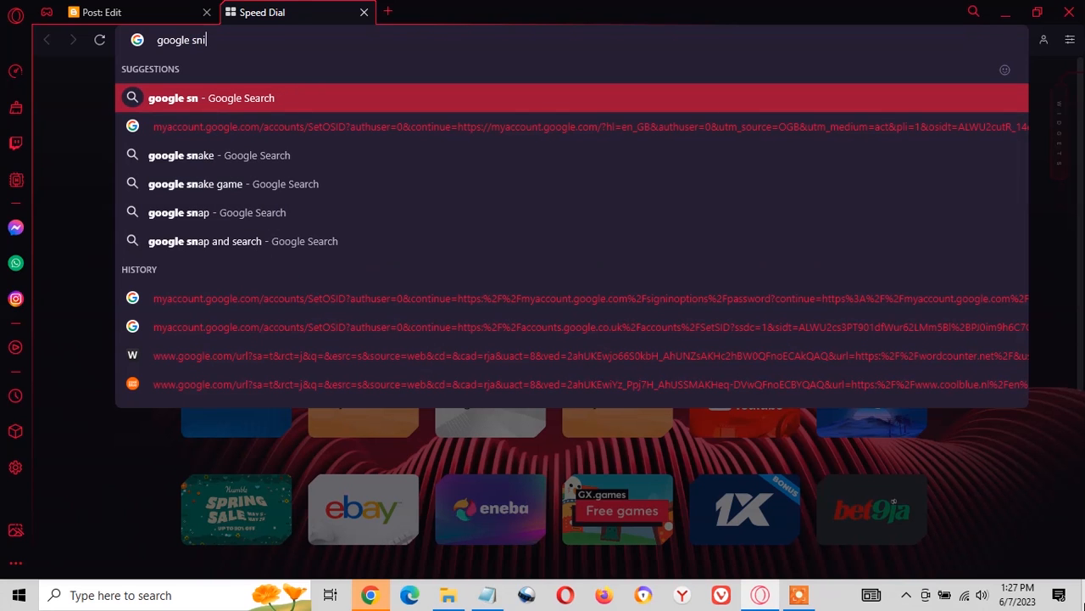
{"action": "type", "text": "p"}
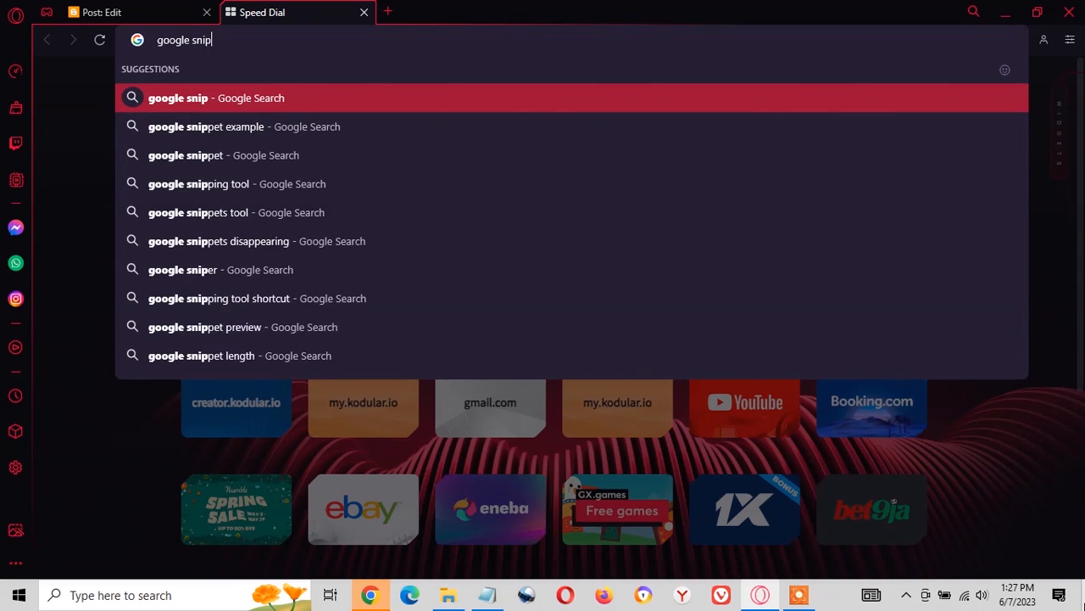
{"action": "type", "text": "pet"}
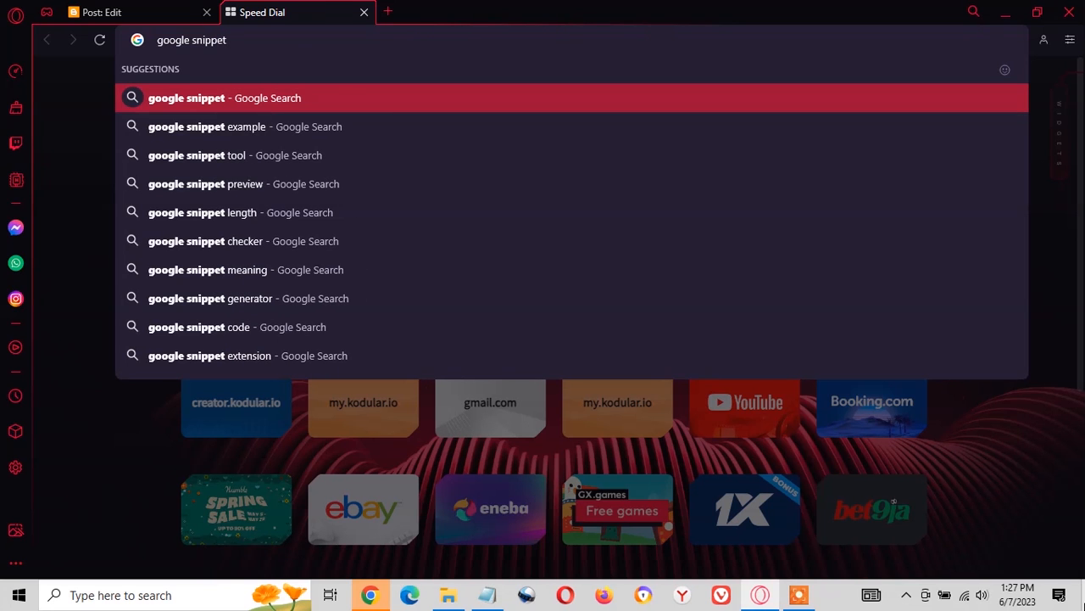
{"action": "type", "text": " boz"}
{"action": "key", "text": "Return"}
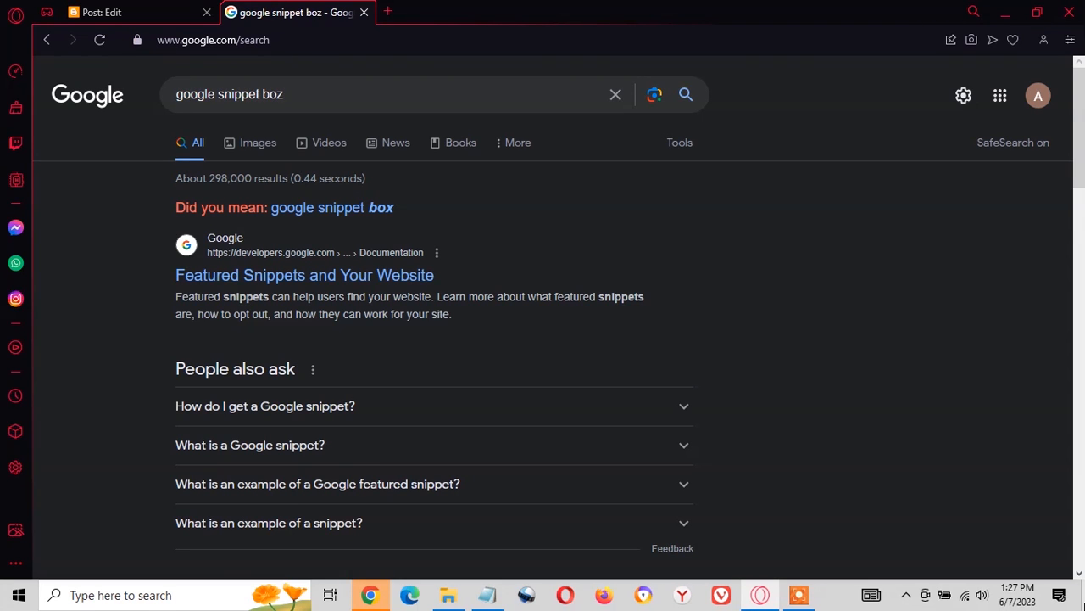
{"action": "left_click", "coordinate": [471, 89]}
{"action": "key", "text": "BackSpace"}
{"action": "type", "text": "x"}
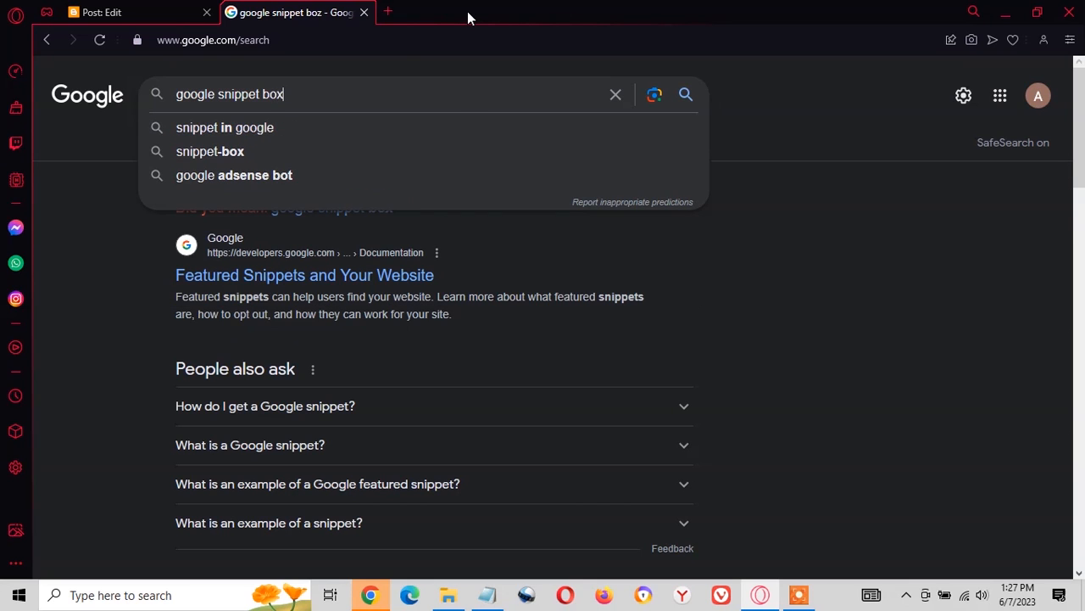
{"action": "key", "text": "Return"}
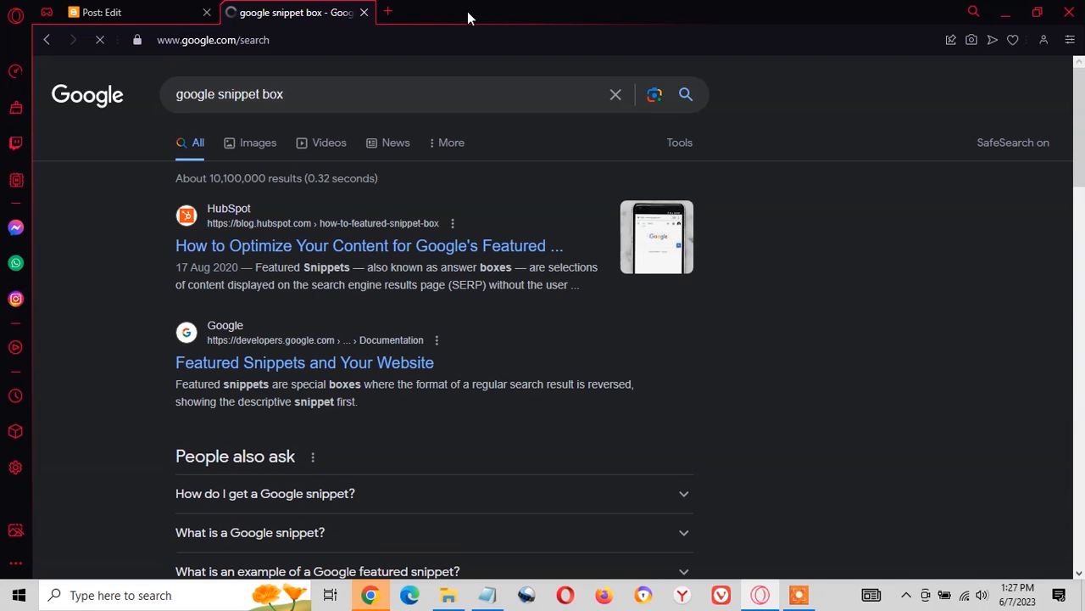
Step: Look through the results for "google snippet box" for an example of a featured snippet
{"action": "scroll", "coordinate": [481, 264], "scroll_direction": "down", "scroll_amount": 1}
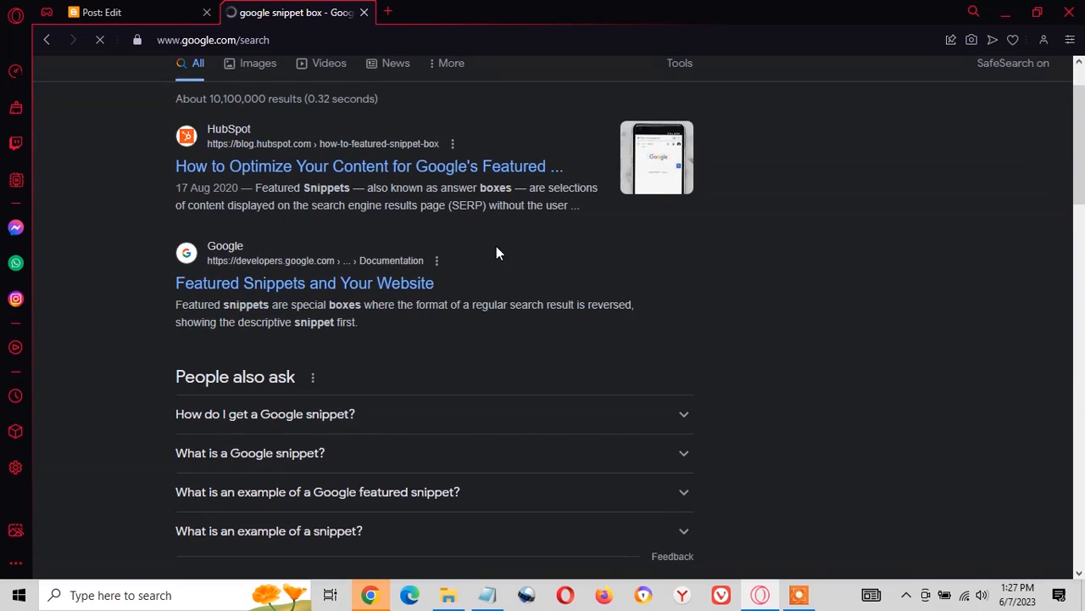
{"action": "scroll", "coordinate": [468, 247], "scroll_direction": "down", "scroll_amount": 1}
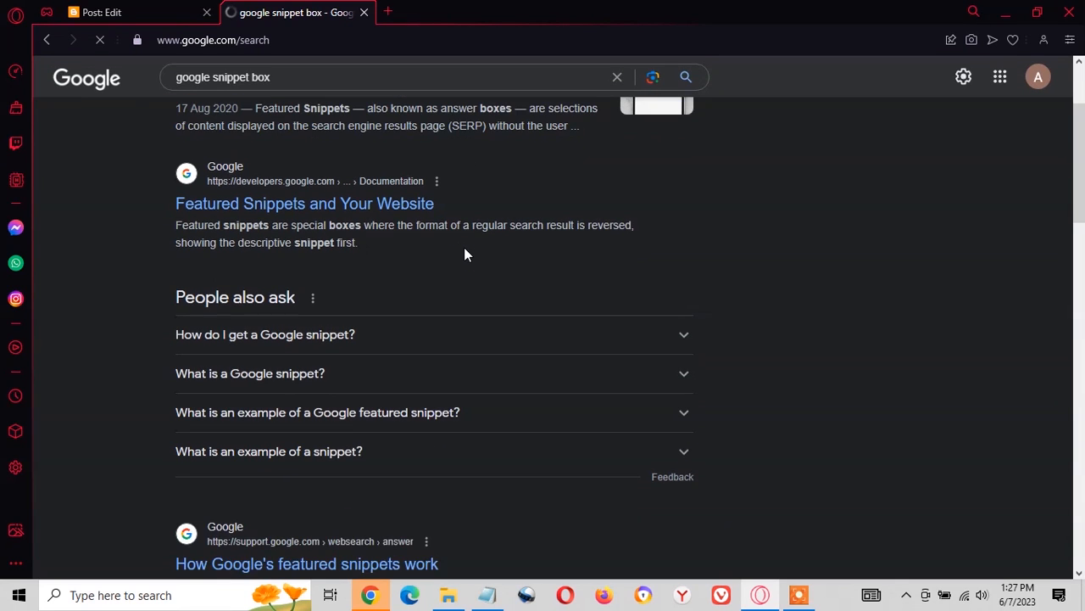
{"action": "scroll", "coordinate": [419, 246], "scroll_direction": "down", "scroll_amount": 6}
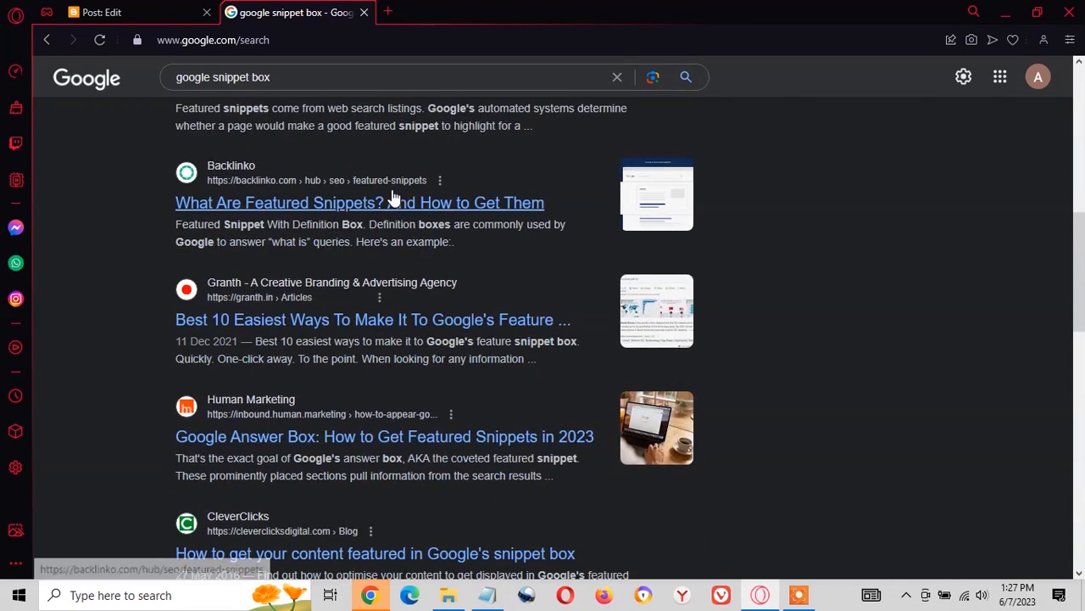
{"action": "scroll", "coordinate": [416, 202], "scroll_direction": "down", "scroll_amount": 1}
{"action": "scroll", "coordinate": [416, 202], "scroll_direction": "up", "scroll_amount": 1}
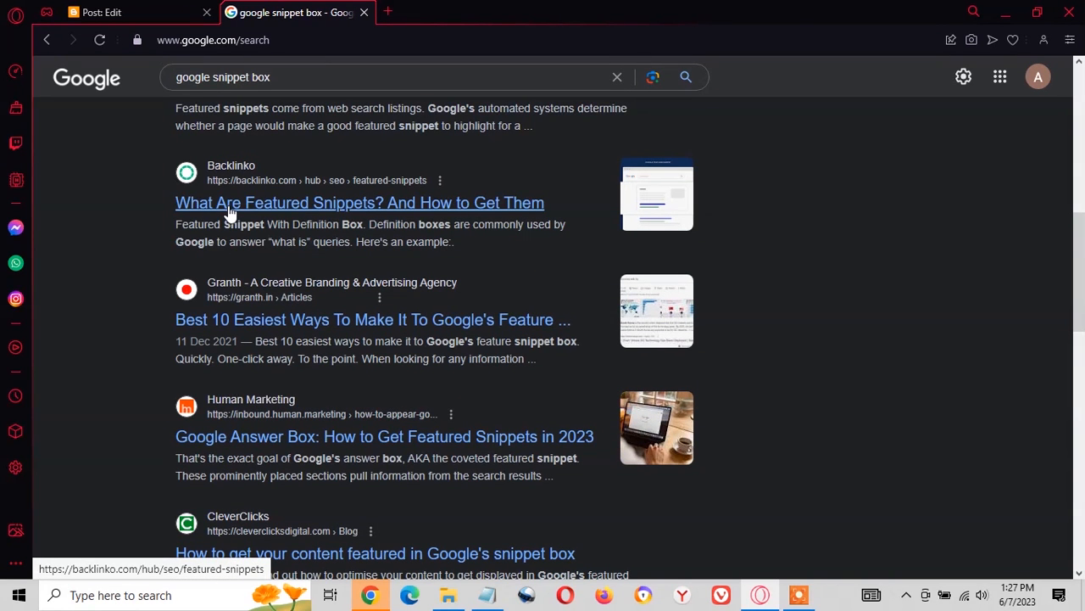
{"action": "scroll", "coordinate": [274, 199], "scroll_direction": "down", "scroll_amount": 2}
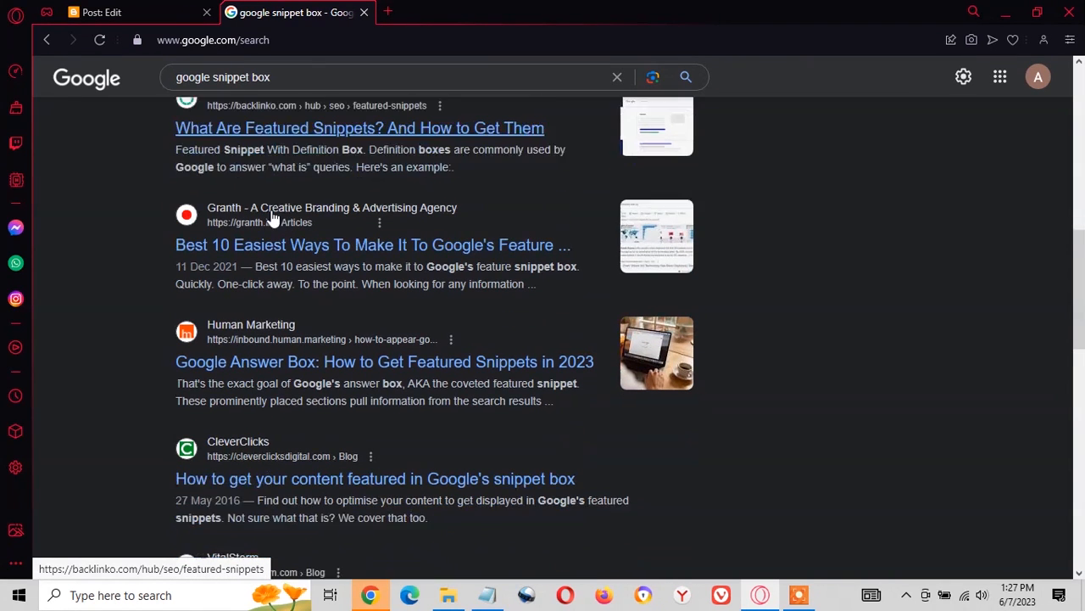
{"action": "scroll", "coordinate": [263, 127], "scroll_direction": "up", "scroll_amount": 6}
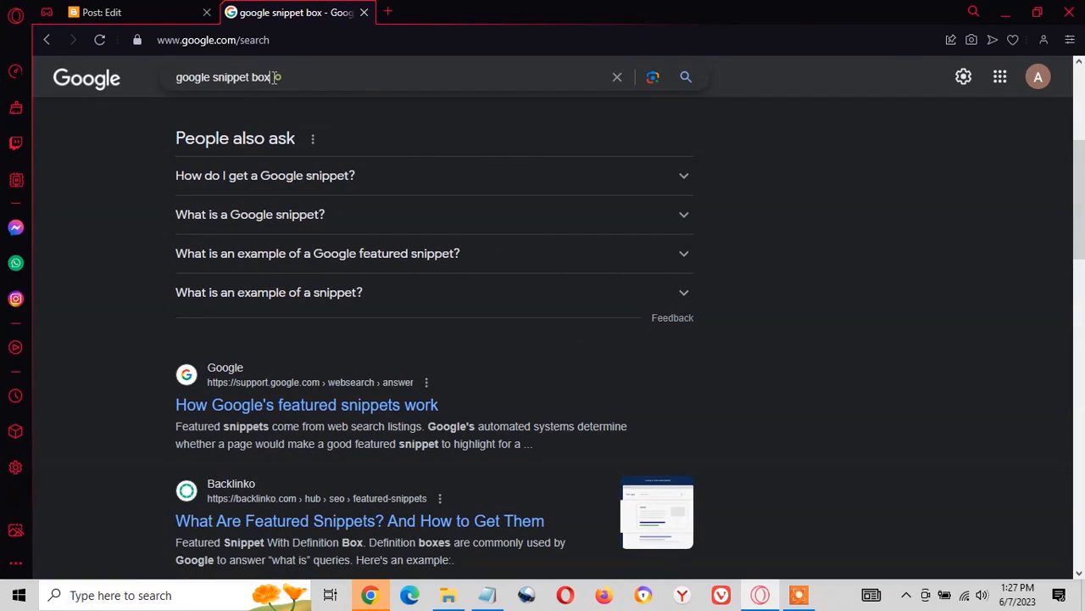
Step: Search Google for "how to make money online" and dismiss the location request
{"action": "triple_click", "coordinate": [274, 75]}
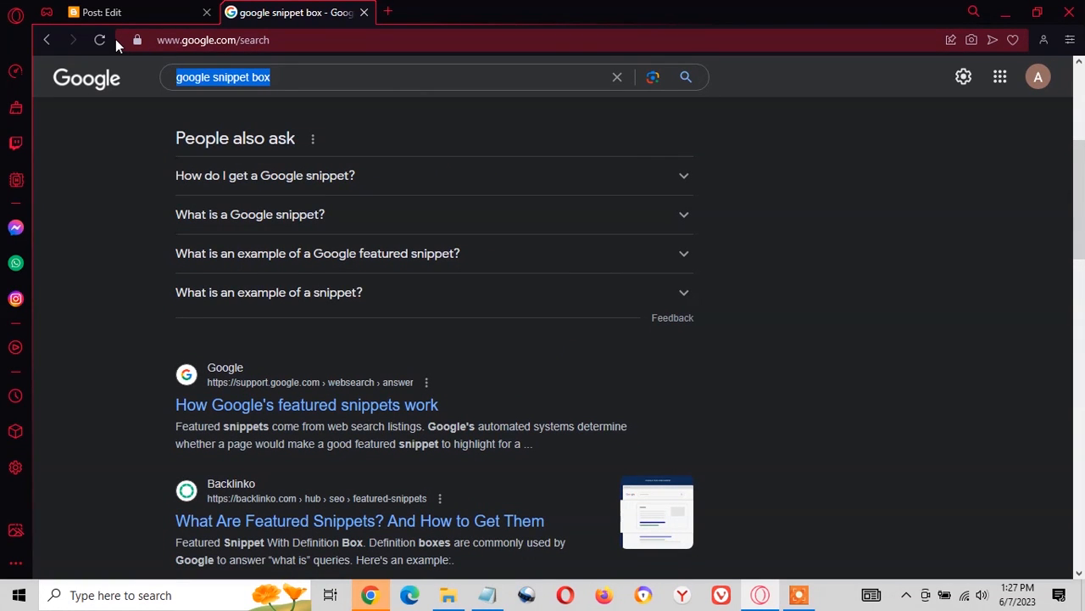
{"action": "type", "text": "how to make moey"}
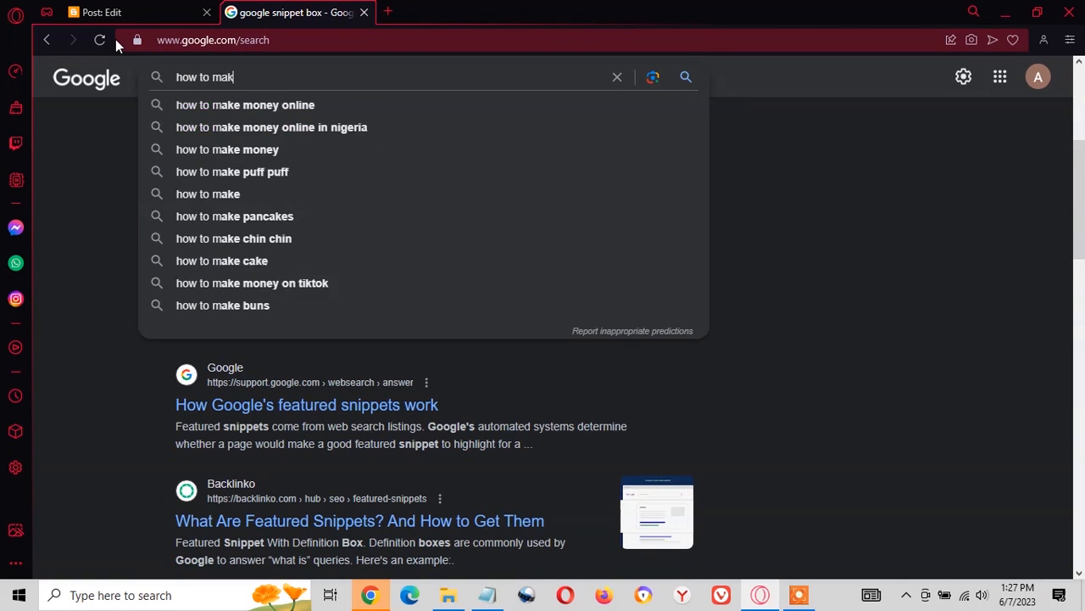
{"action": "key", "text": "BackSpace"}
{"action": "key", "text": "BackSpace"}
{"action": "type", "text": "ney online"}
{"action": "key", "text": "Return"}
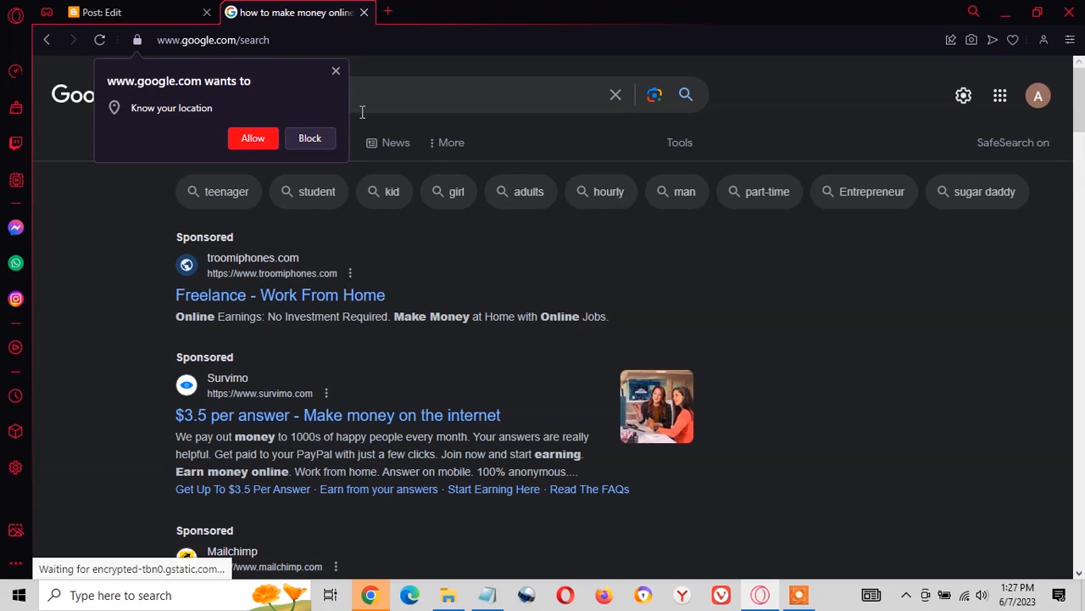
{"action": "left_click", "coordinate": [334, 71]}
Step: Shorten the search to "how to make money" and look over its results
{"action": "left_click_drag", "start_coordinate": [347, 91], "coordinate": [262, 94]}
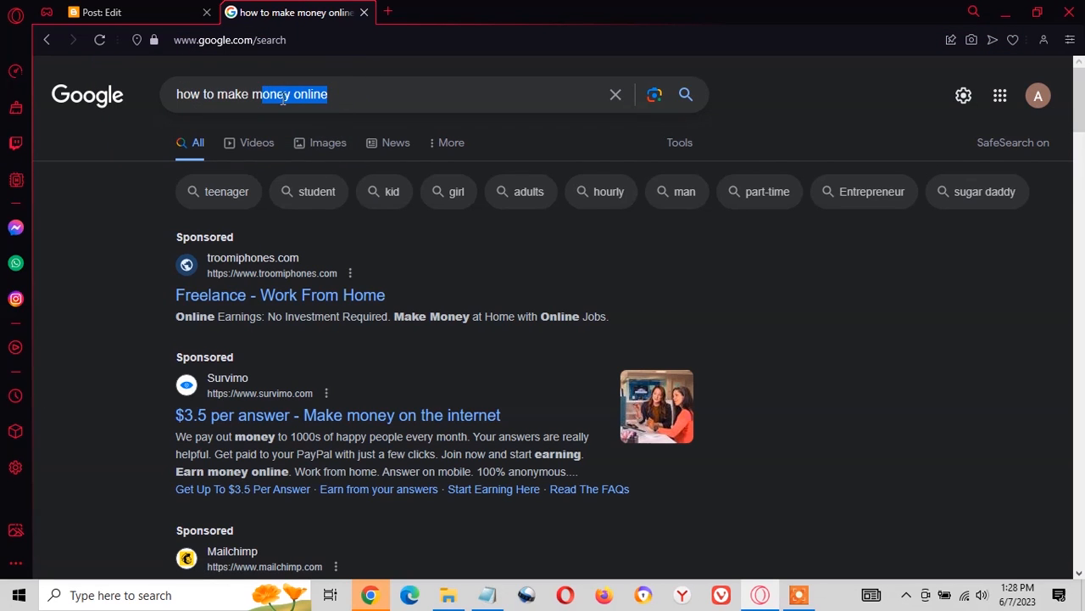
{"action": "key", "text": "BackSpace"}
{"action": "key", "text": "BackSpace"}
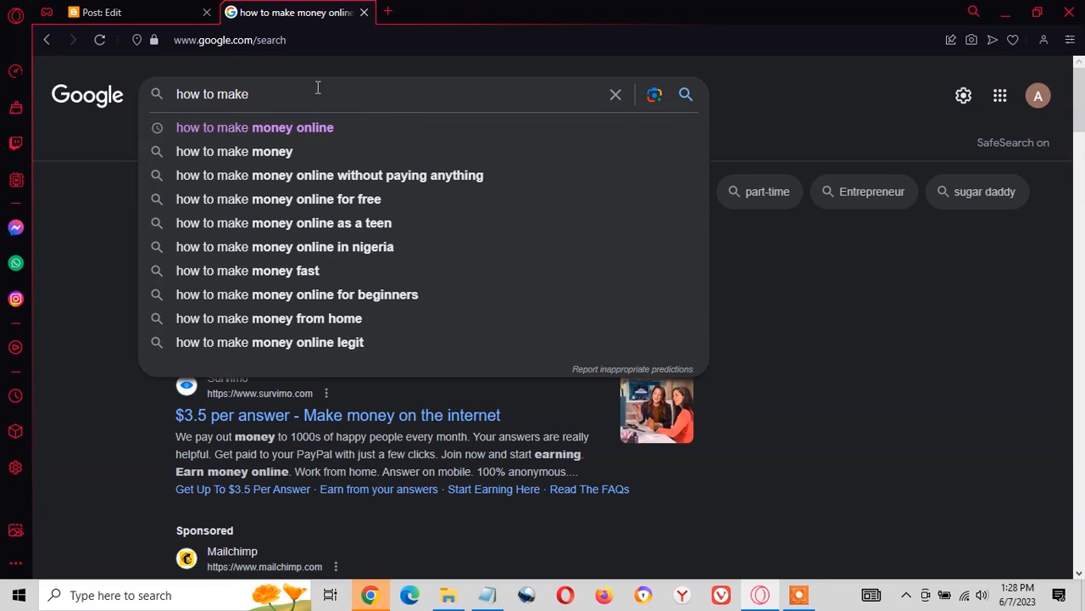
{"action": "type", "text": "money"}
{"action": "key", "text": "Return"}
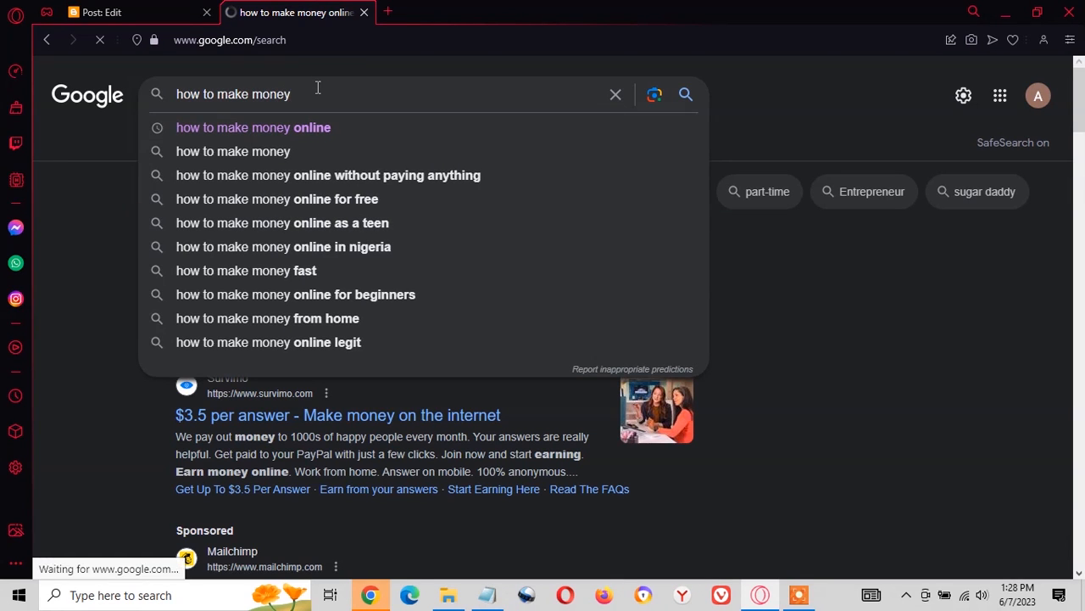
{"action": "scroll", "coordinate": [157, 471], "scroll_direction": "down", "scroll_amount": 2}
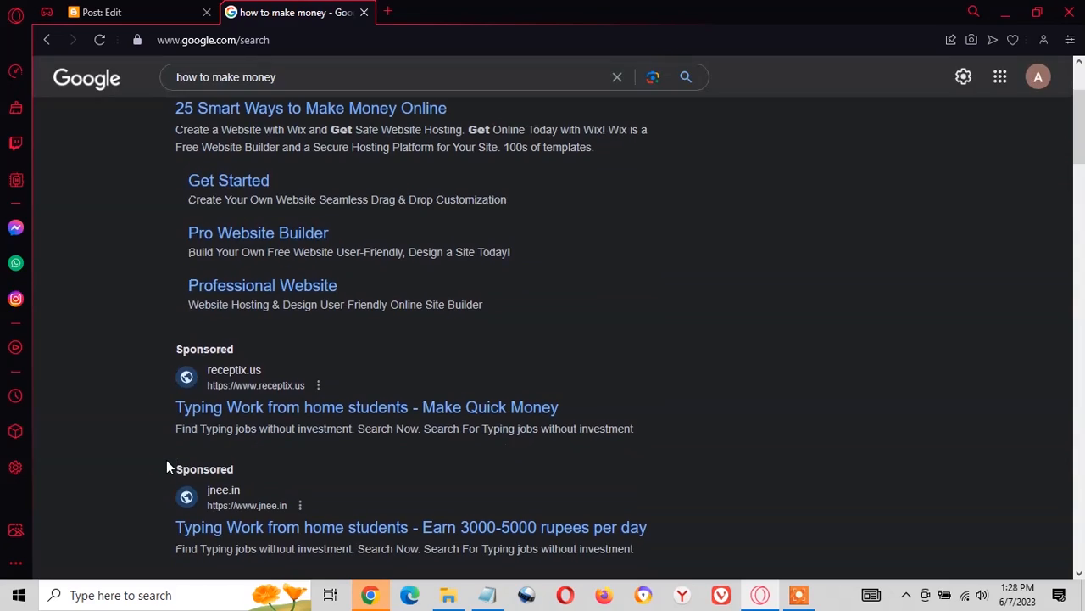
{"action": "scroll", "coordinate": [167, 460], "scroll_direction": "up", "scroll_amount": 2}
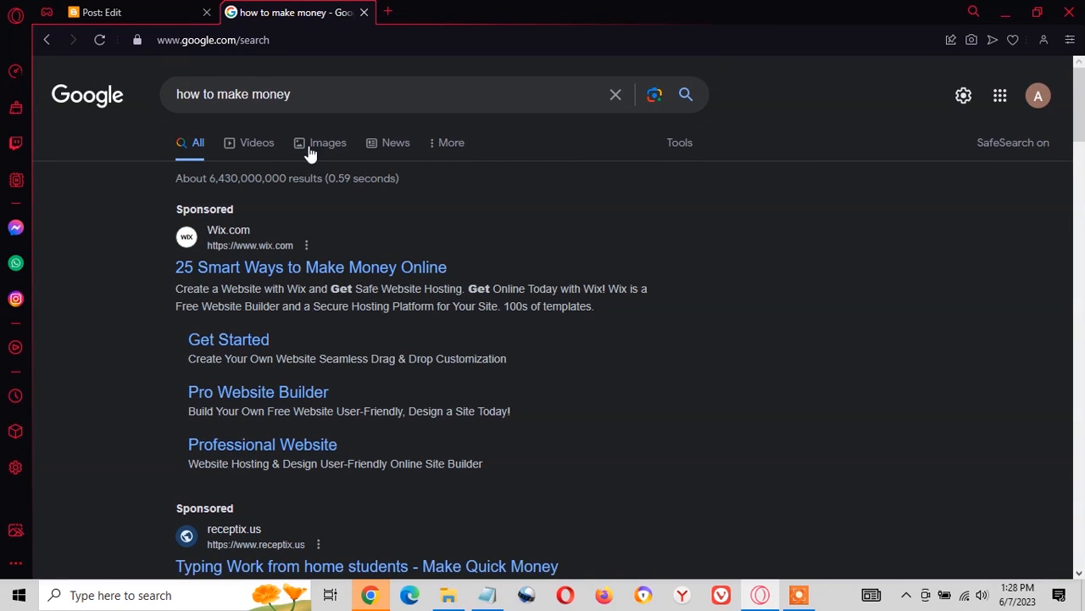
Step: Replace the search query with "how to start a business" and run the search
{"action": "left_click_drag", "start_coordinate": [327, 100], "coordinate": [159, 107]}
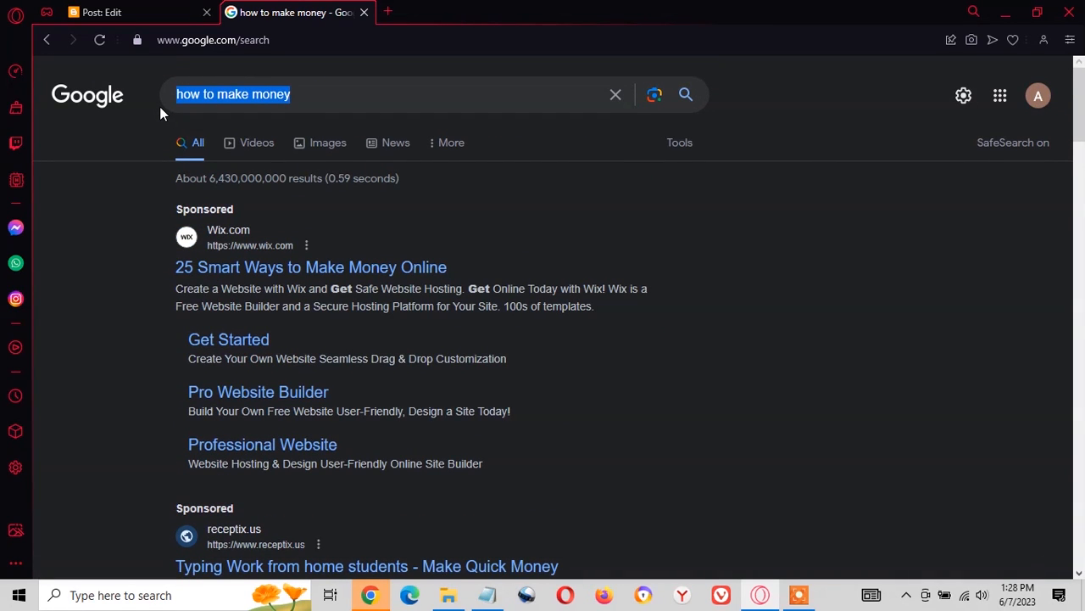
{"action": "type", "text": "hpw"}
{"action": "key", "text": "BackSpace"}
{"action": "key", "text": "BackSpace"}
{"action": "key", "text": "BackSpace"}
{"action": "type", "text": "how to start a bus"}
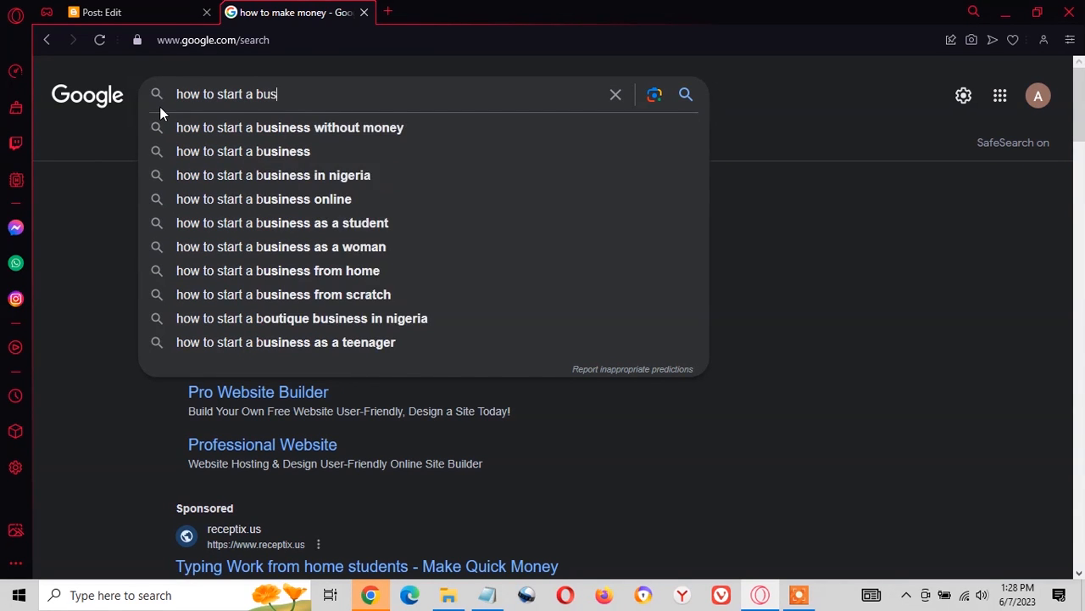
{"action": "type", "text": "iness"}
{"action": "key", "text": "Return"}
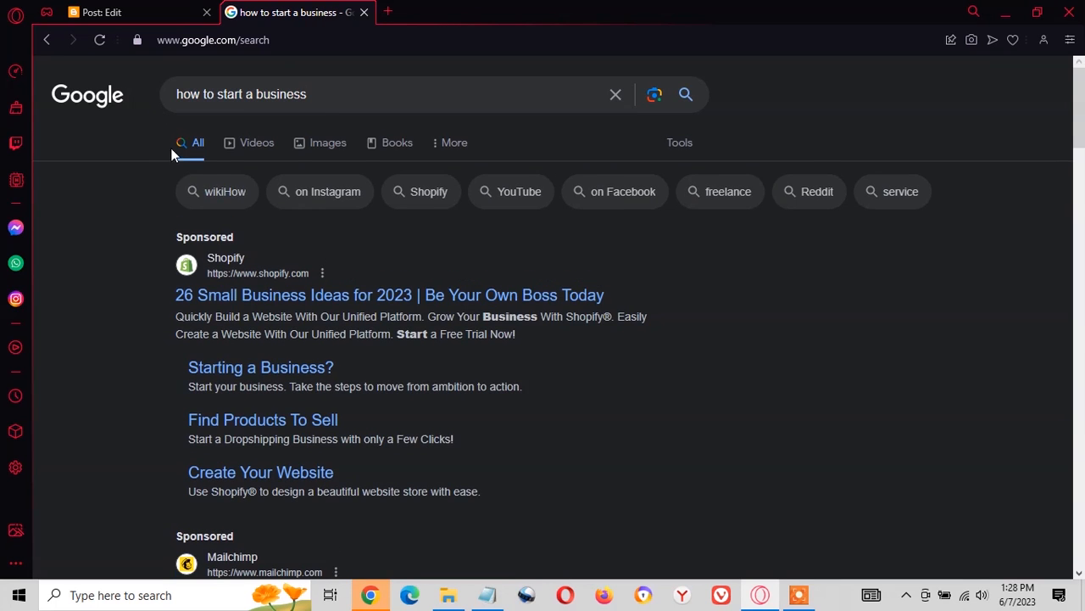
Step: View the advertiser details of the sponsored Shopify result, close them, and look further down the results page
{"action": "scroll", "coordinate": [213, 249], "scroll_direction": "down", "scroll_amount": 2}
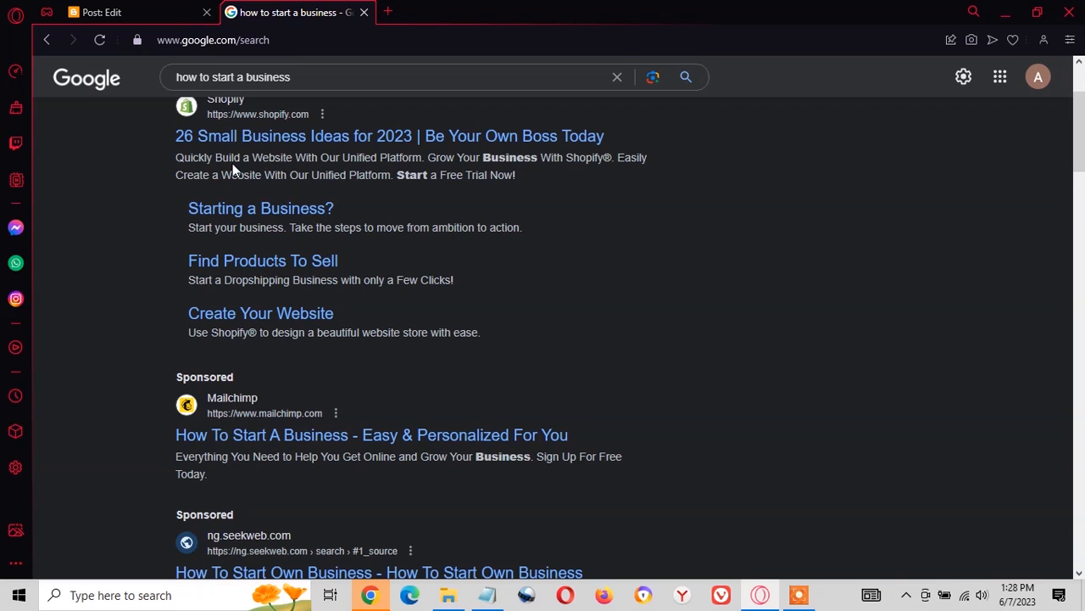
{"action": "scroll", "coordinate": [234, 171], "scroll_direction": "up", "scroll_amount": 2}
{"action": "scroll", "coordinate": [155, 271], "scroll_direction": "down", "scroll_amount": 1}
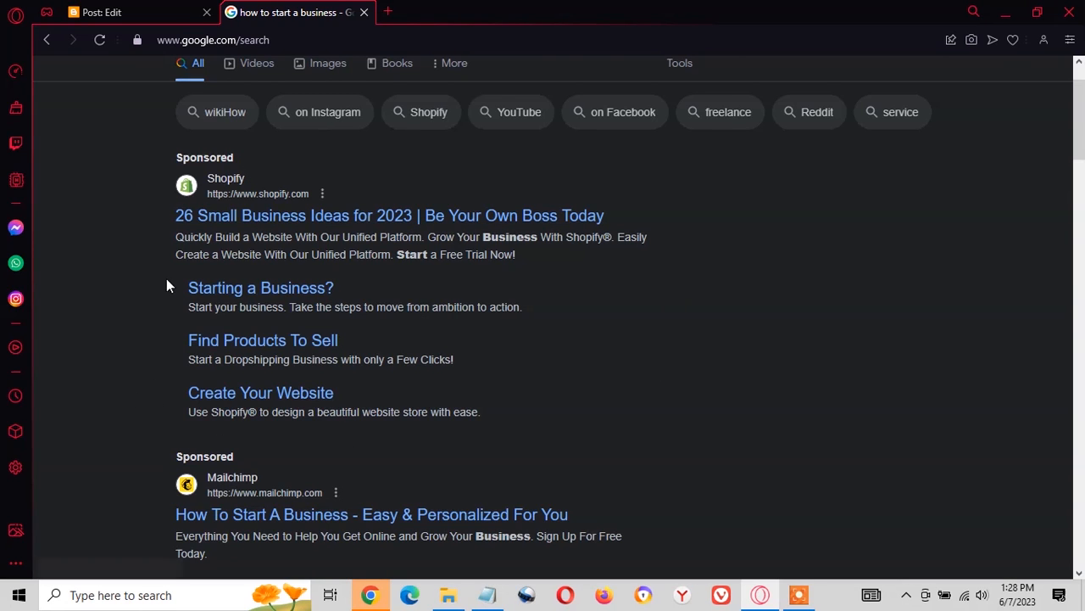
{"action": "left_click", "coordinate": [321, 197]}
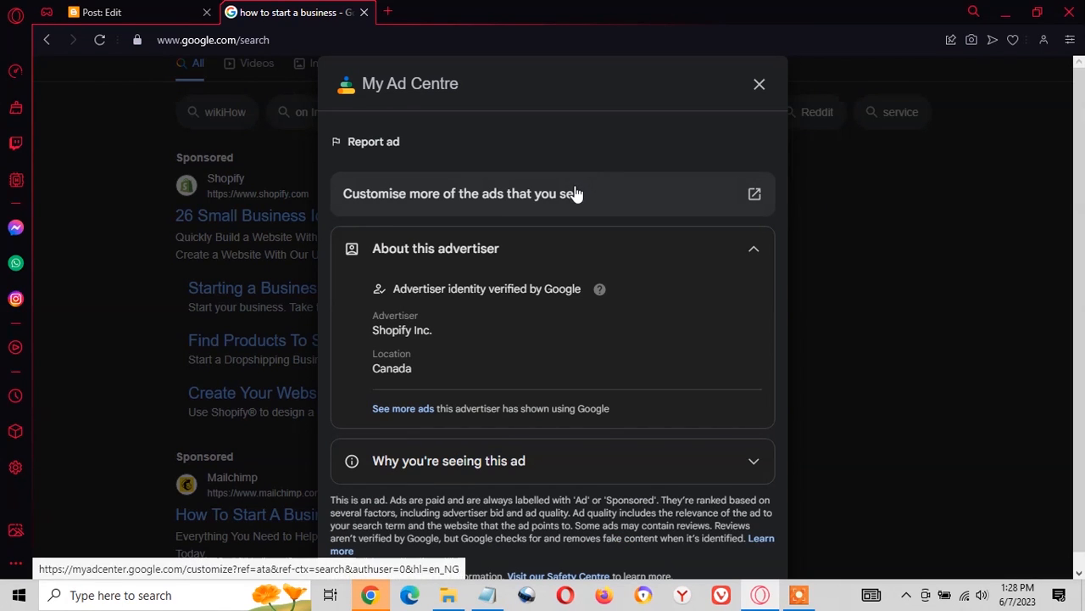
{"action": "left_click", "coordinate": [760, 84]}
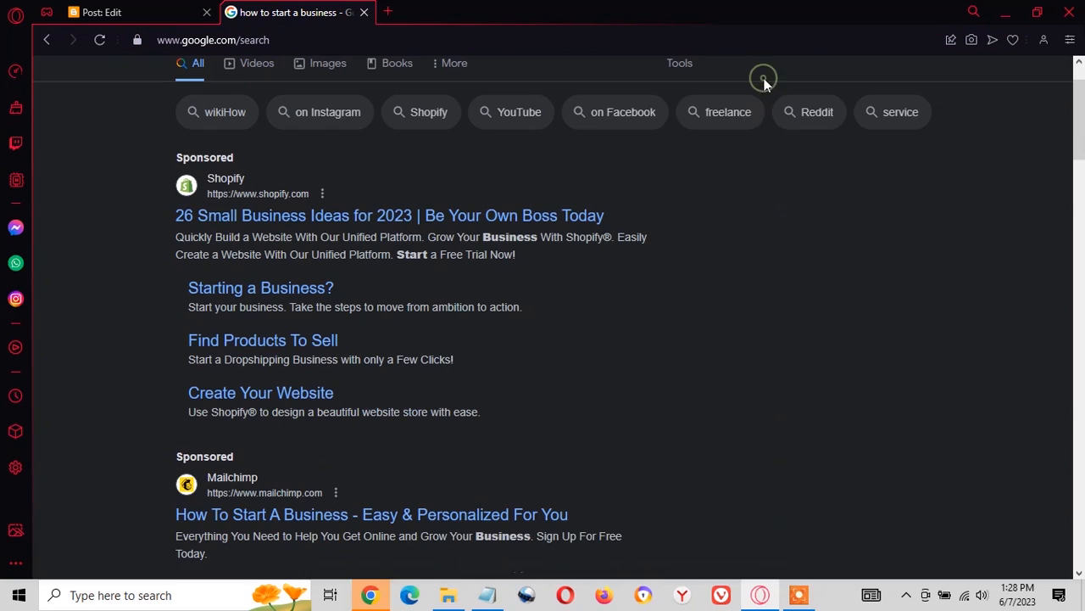
{"action": "scroll", "coordinate": [473, 351], "scroll_direction": "down", "scroll_amount": 10}
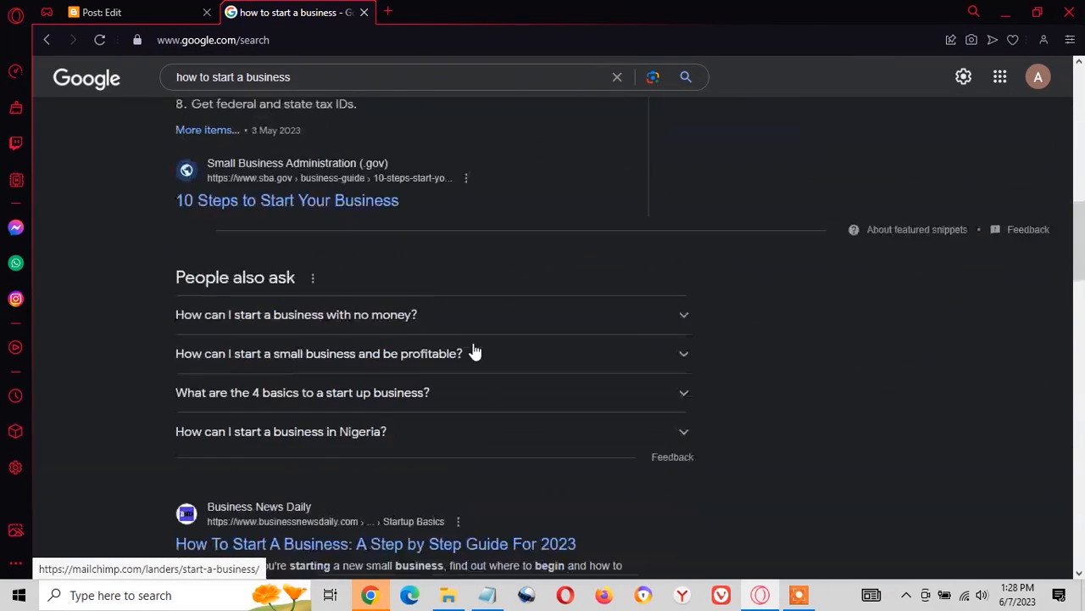
Step: Examine the featured snippet "10 steps to start your business" among the search results, glancing back at the Blogger draft
{"action": "scroll", "coordinate": [475, 351], "scroll_direction": "up", "scroll_amount": 4}
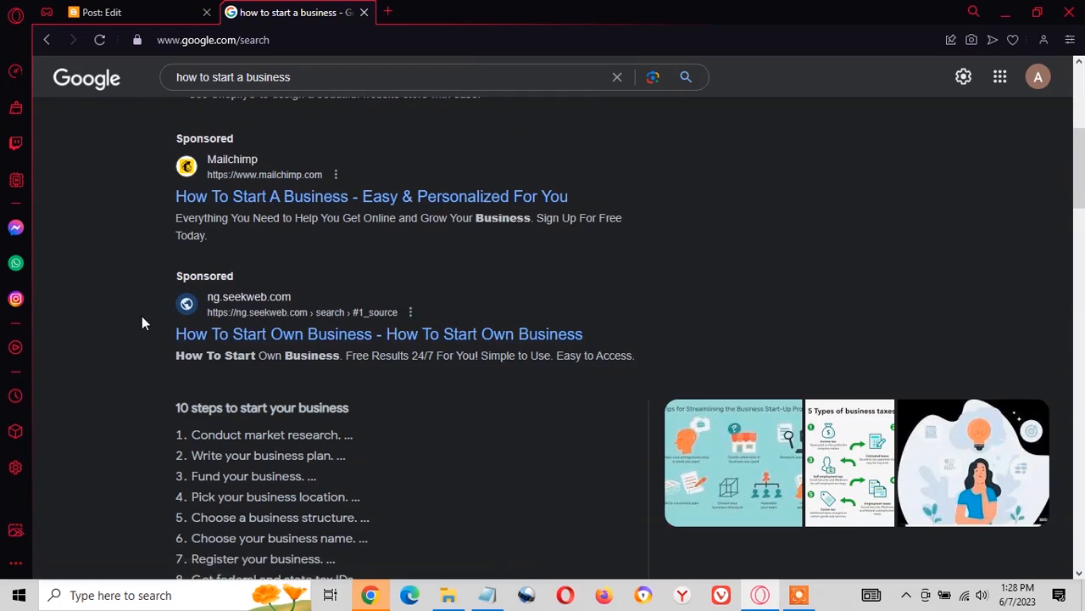
{"action": "scroll", "coordinate": [141, 315], "scroll_direction": "up", "scroll_amount": 3}
{"action": "scroll", "coordinate": [141, 315], "scroll_direction": "down", "scroll_amount": 8}
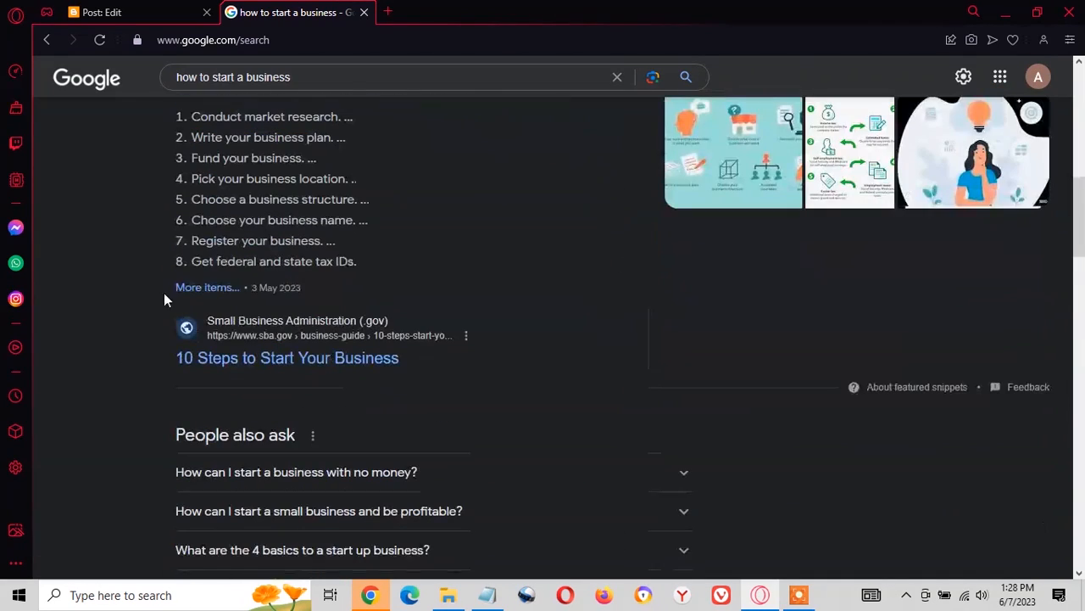
{"action": "scroll", "coordinate": [292, 222], "scroll_direction": "up", "scroll_amount": 3}
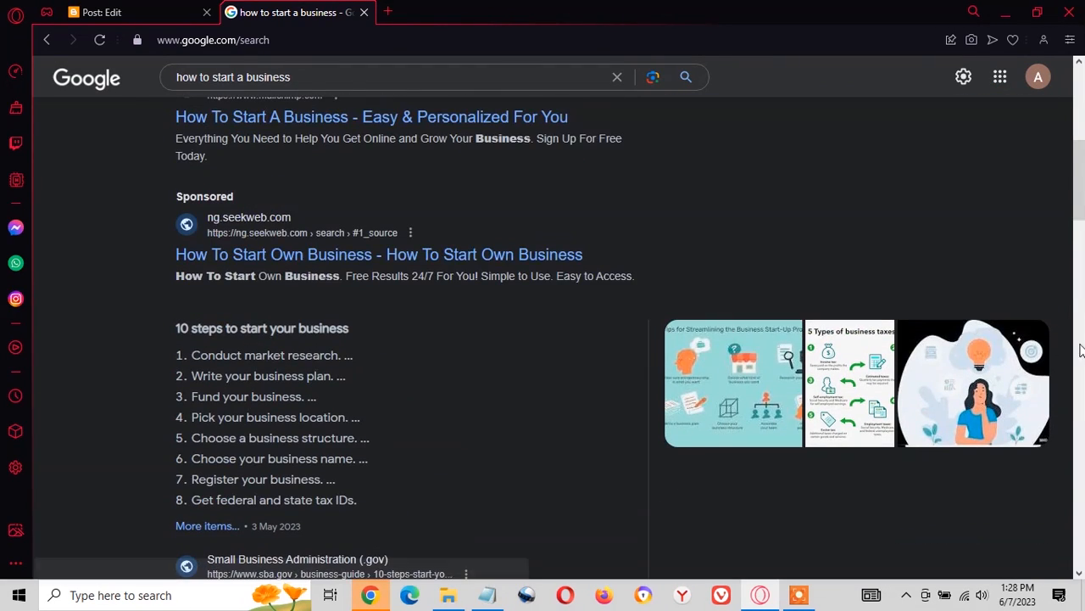
{"action": "scroll", "coordinate": [161, 263], "scroll_direction": "down", "scroll_amount": 1}
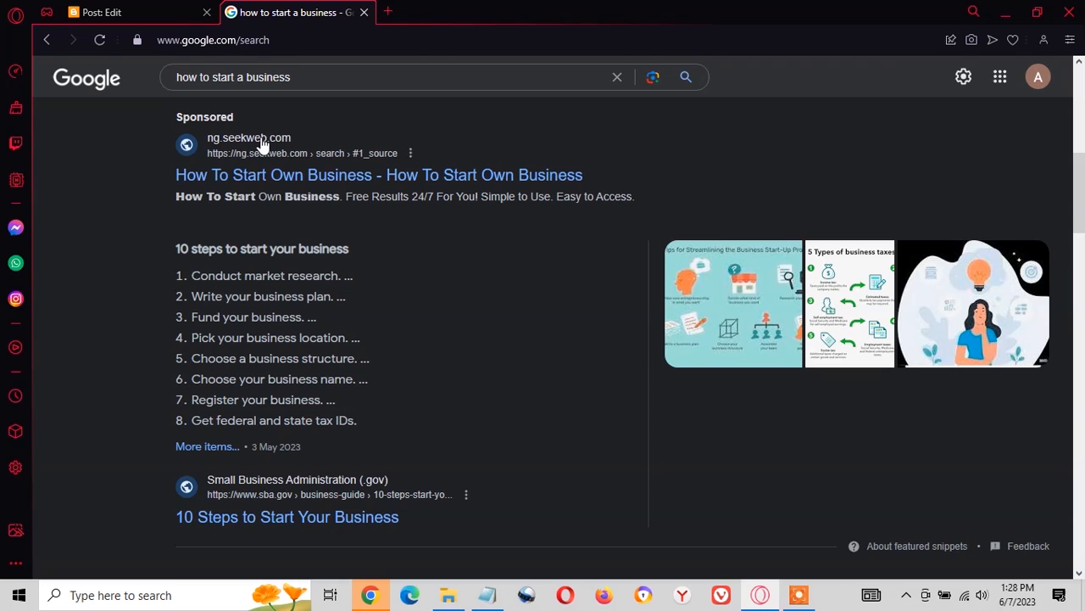
{"action": "left_click", "coordinate": [110, 11]}
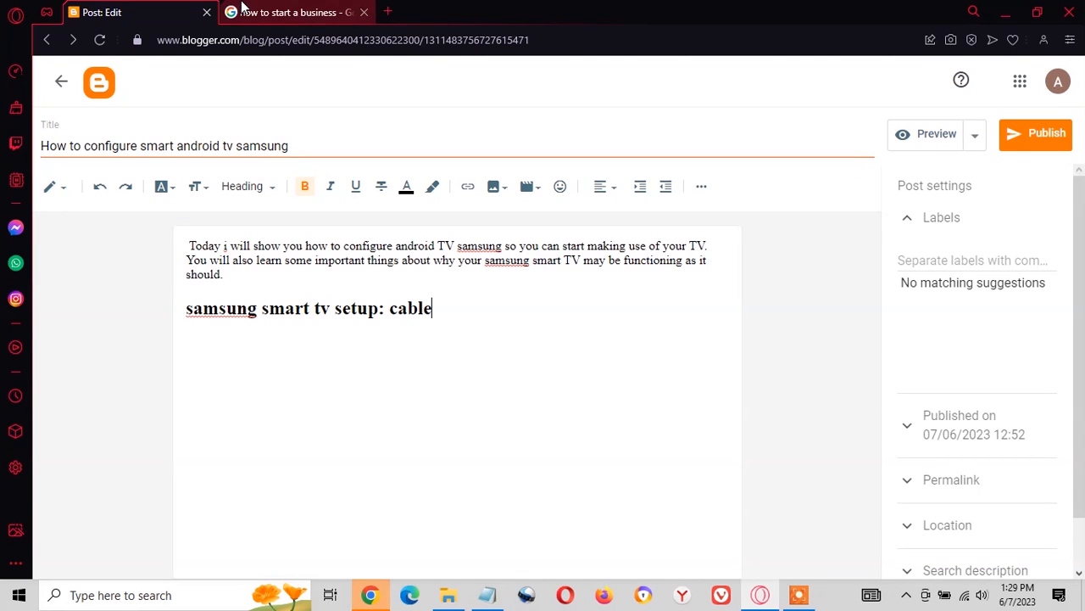
{"action": "left_click", "coordinate": [241, 11]}
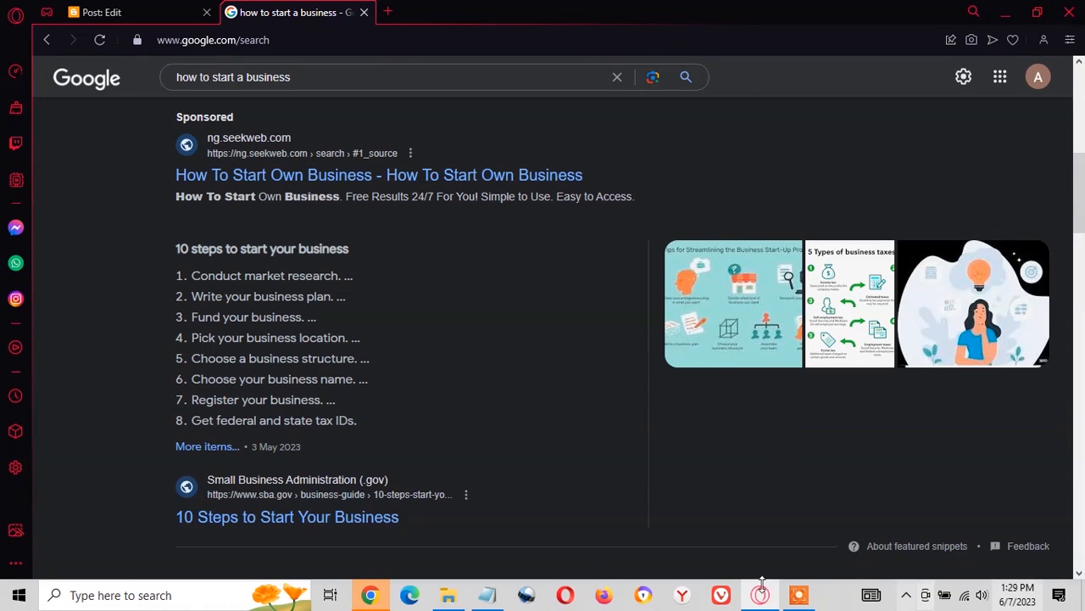
{"action": "scroll", "coordinate": [326, 271], "scroll_direction": "up", "scroll_amount": 4}
Step: Switch back to the Blogger post and start a new line after the heading "samsung smart tv setup: cable"
{"action": "left_click", "coordinate": [168, 10]}
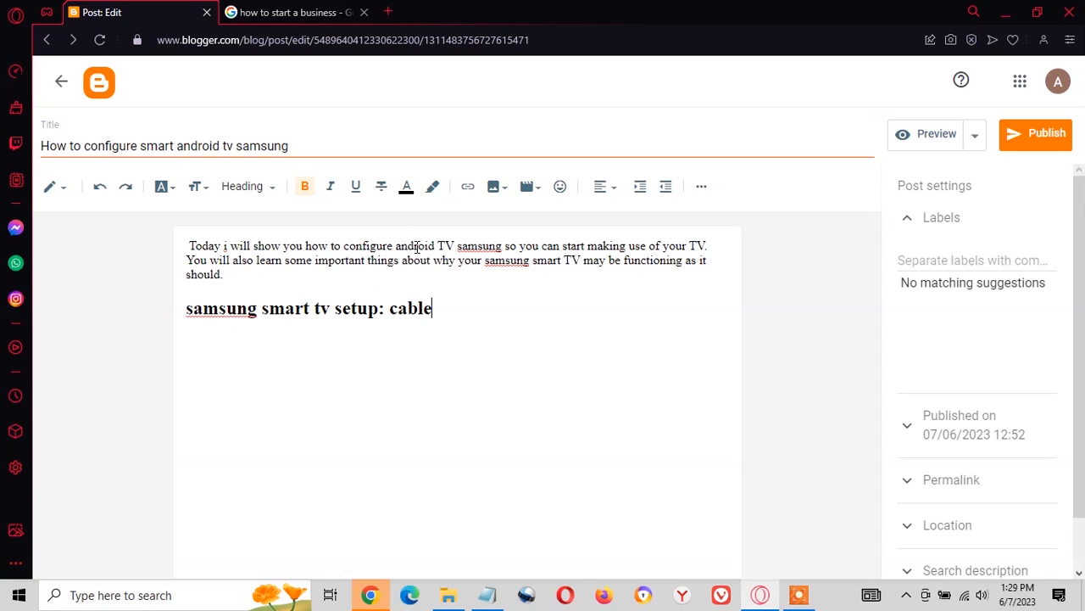
{"action": "left_click", "coordinate": [289, 146]}
{"action": "left_click", "coordinate": [465, 309]}
{"action": "key", "text": "Return"}
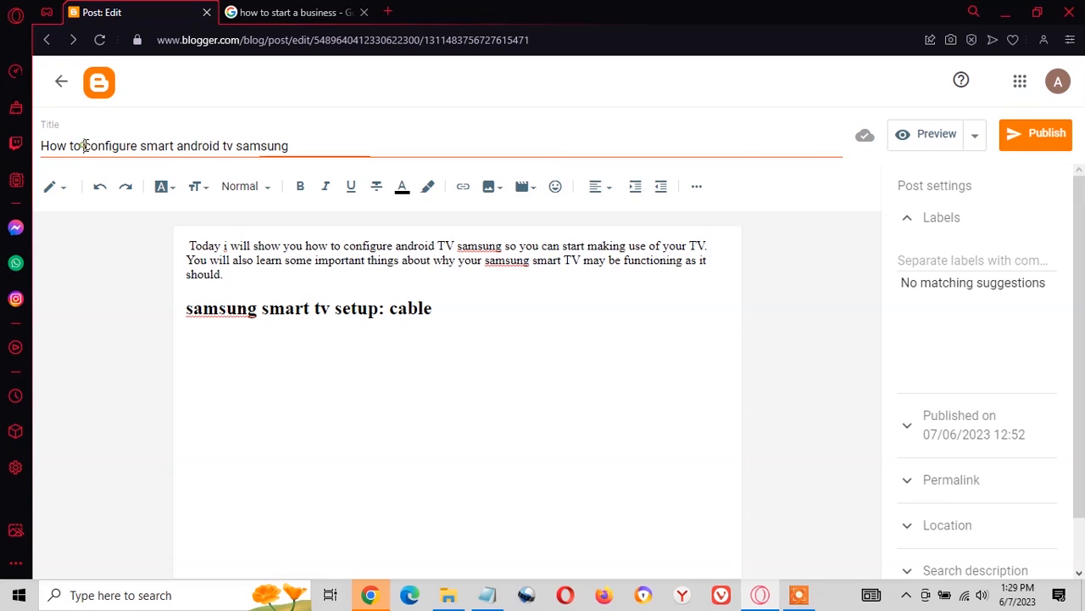
Step: Copy "configure" from the post title to the start of the heading and change it to "configuring"
{"action": "left_click_drag", "start_coordinate": [82, 145], "coordinate": [138, 145]}
{"action": "key", "text": "ctrl+c"}
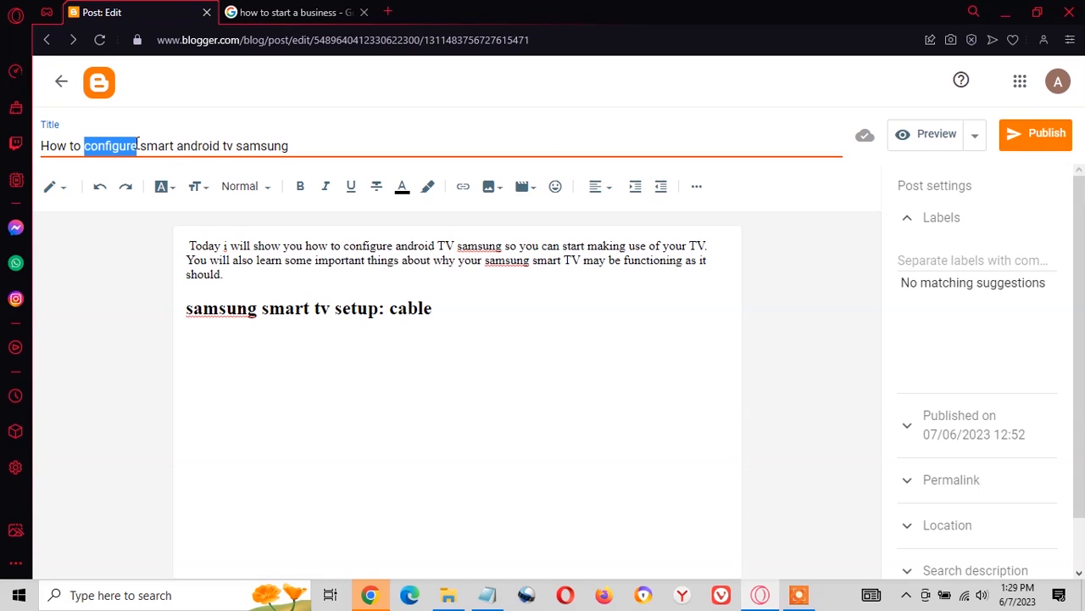
{"action": "left_click", "coordinate": [185, 311]}
{"action": "key", "text": "ctrl+v"}
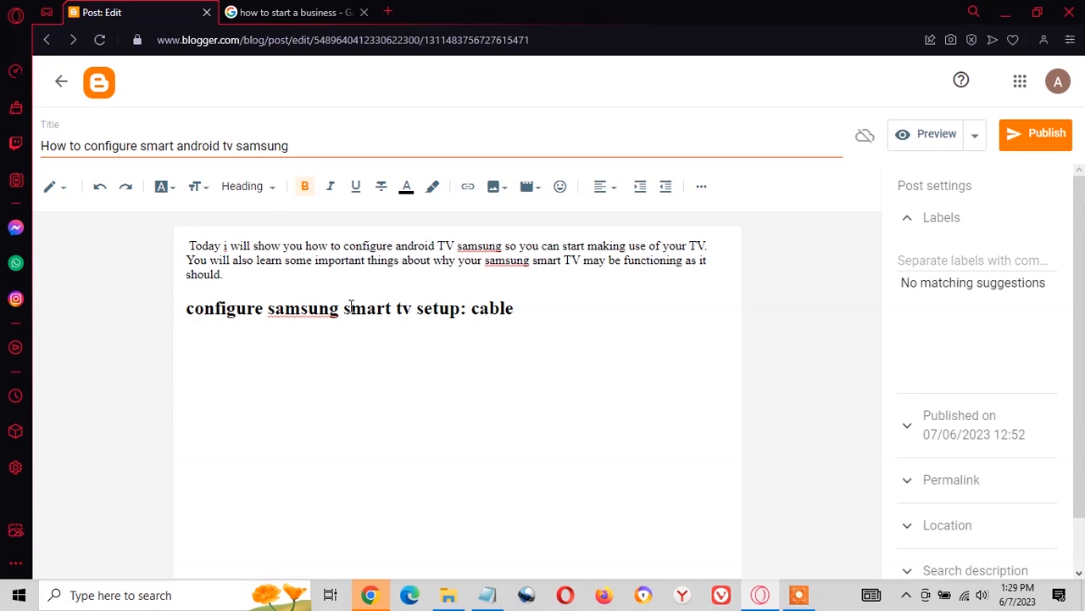
{"action": "key", "text": "BackSpace"}
{"action": "key", "text": "BackSpace"}
{"action": "type", "text": "ing"}
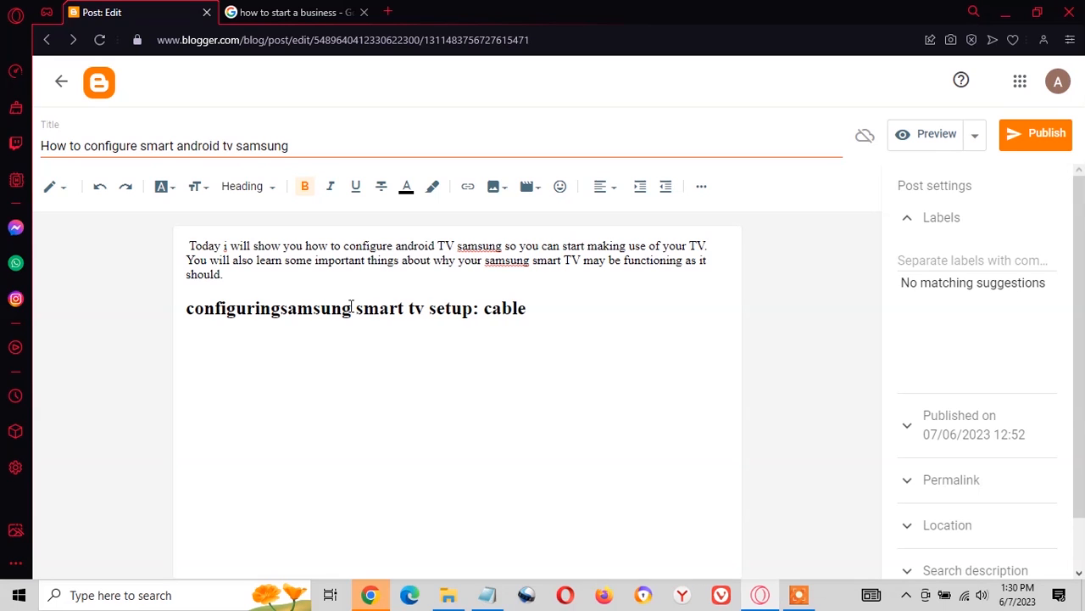
Step: Below the heading, add the lines "Buy you smart tv" and "Install your smart TV"
{"action": "left_click", "coordinate": [608, 301]}
{"action": "key", "text": "Return"}
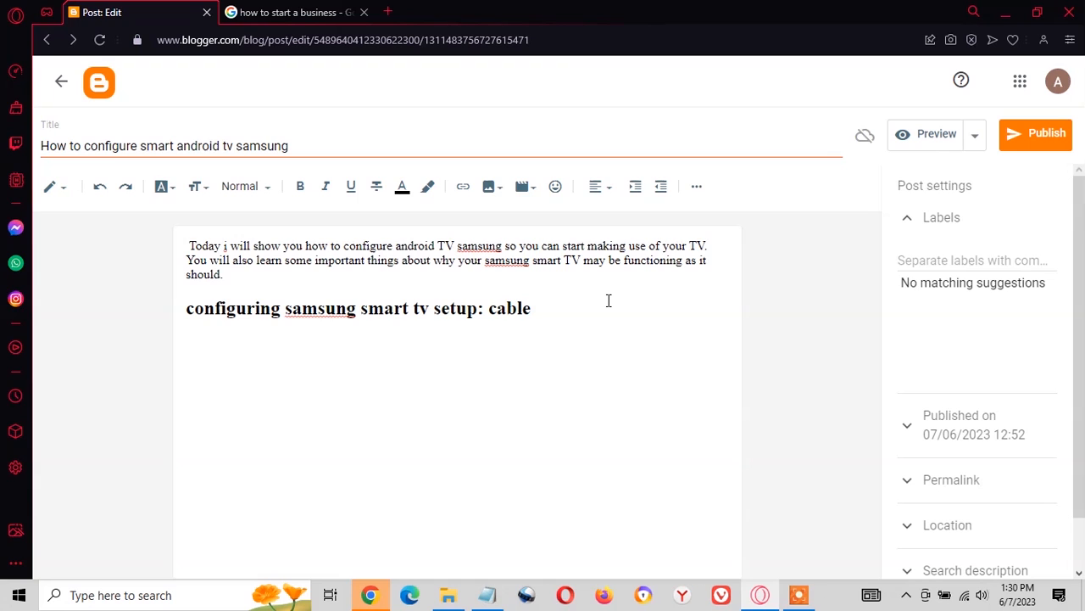
{"action": "type", "text": "Buy you smart tv"}
{"action": "key", "text": "Return"}
{"action": "type", "text": "Install your smart TV"}
{"action": "key", "text": "Return"}
Step: Write "Connect the battery to the remote" as the third line of the list
{"action": "type", "text": "Conn"}
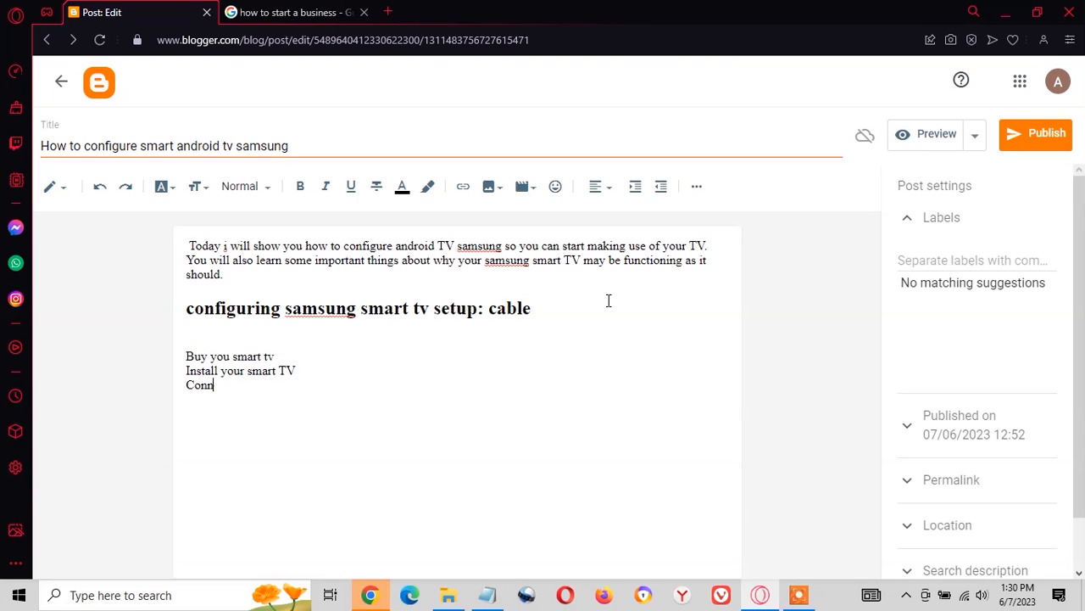
{"action": "type", "text": "ect the battery to the"}
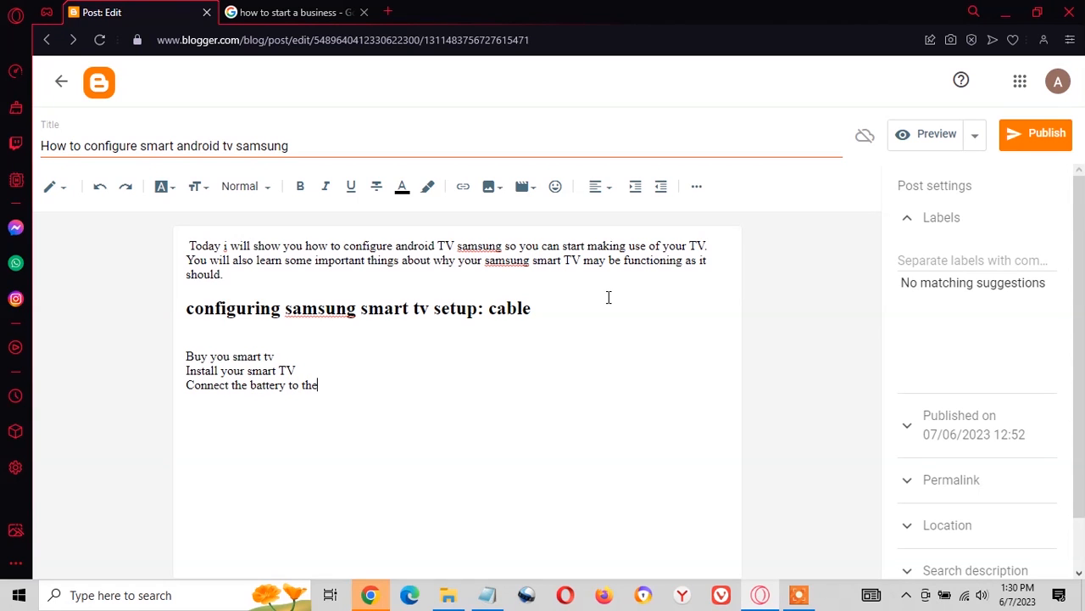
{"action": "type", "text": " remov"}
{"action": "key", "text": "BackSpace"}
{"action": "type", "text": "te"}
Step: Add the fourth line "Connect your smart TV to the internet", correcting its spelling
{"action": "type", "text": "Connt"}
{"action": "type", "text": "ect you"}
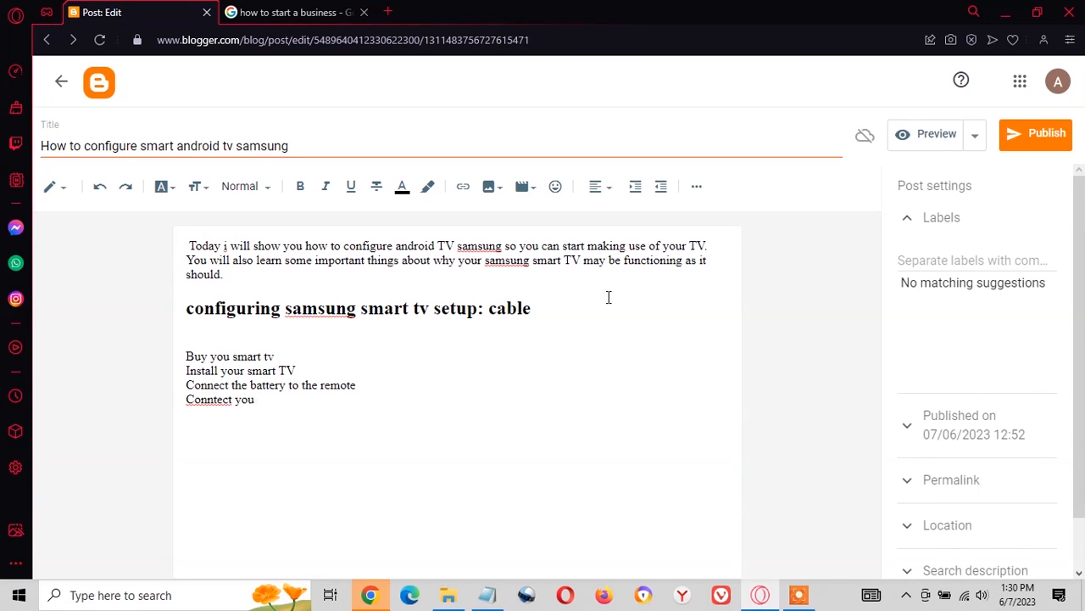
{"action": "key", "text": "BackSpace"}
{"action": "key", "text": "BackSpace"}
{"action": "type", "text": "et"}
{"action": "type", "text": "your am"}
{"action": "type", "text": "smart"}
{"action": "type", "text": " TV "}
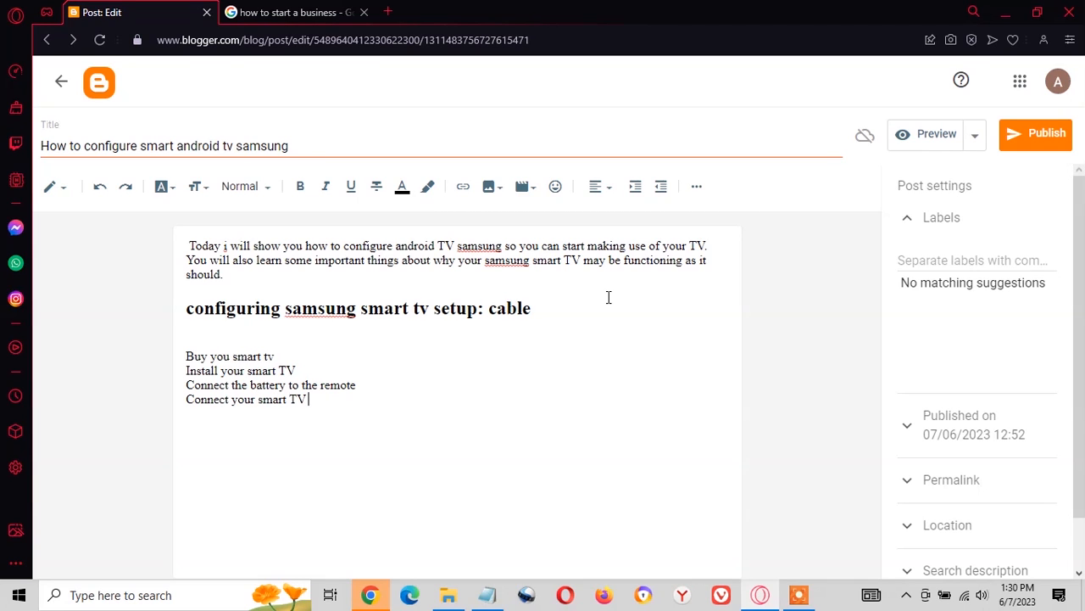
{"action": "type", "text": "to the internet"}
{"action": "key", "text": "Return"}
Step: Add the fifth line "Configure your smart TV wifi", correcting the spelling of its first word
{"action": "type", "text": "Configu"}
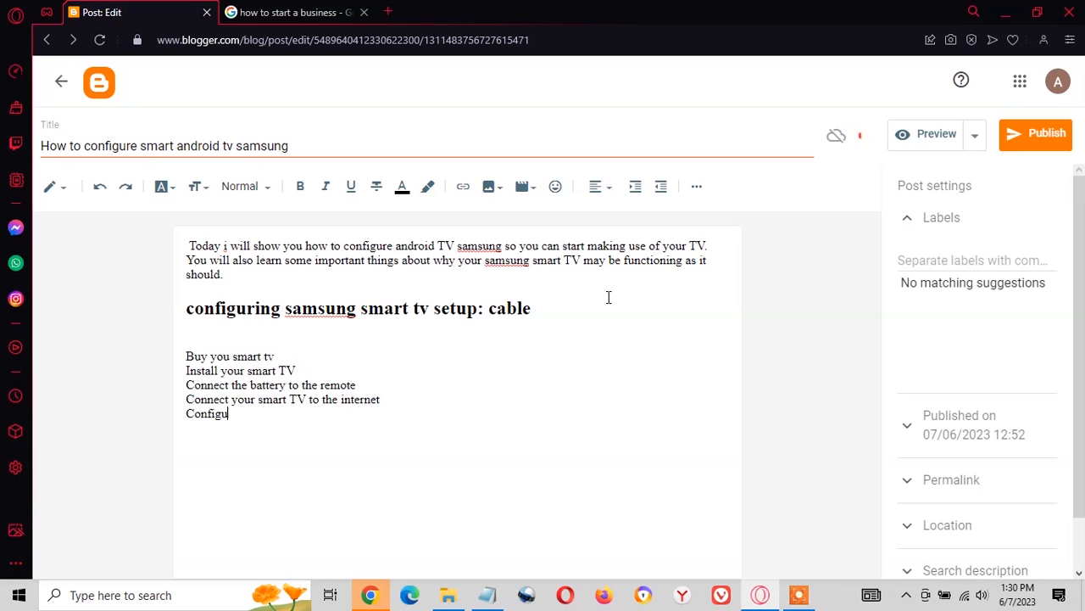
{"action": "type", "text": "r your sma"}
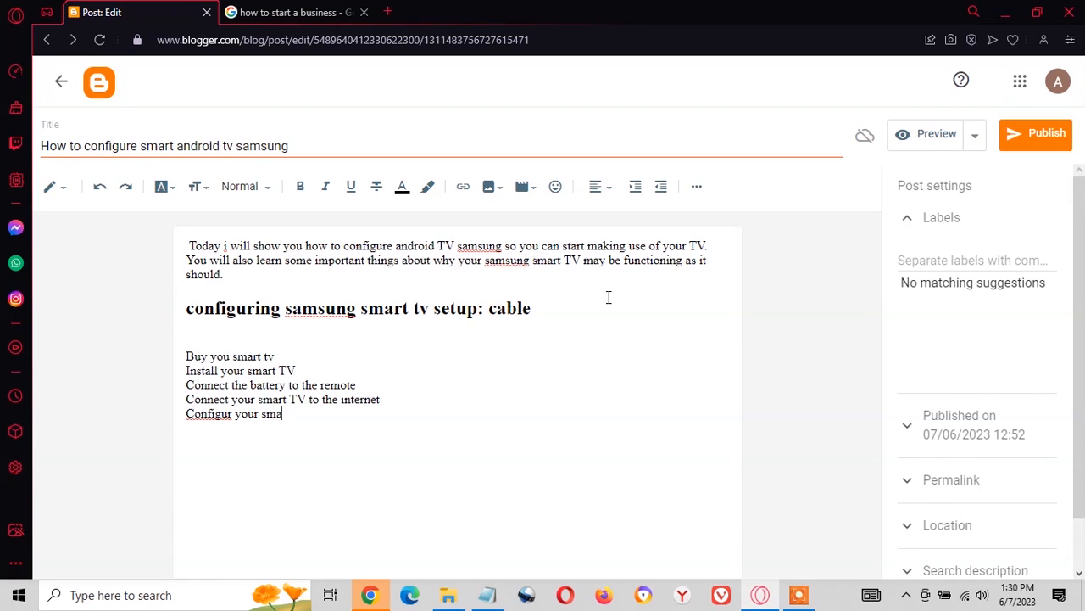
{"action": "key", "text": "BackSpace"}
{"action": "key", "text": "BackSpace"}
{"action": "key", "text": "BackSpace"}
{"action": "key", "text": "BackSpace"}
{"action": "key", "text": "BackSpace"}
{"action": "key", "text": "BackSpace"}
{"action": "key", "text": "BackSpace"}
{"action": "key", "text": "BackSpace"}
{"action": "key", "text": "BackSpace"}
{"action": "type", "text": "e your smar"}
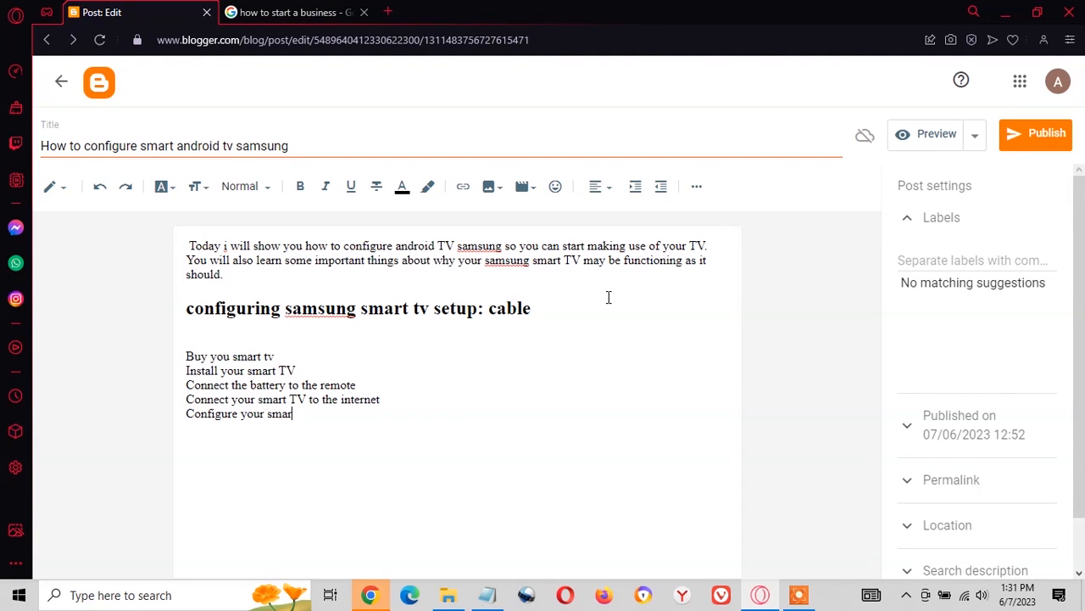
{"action": "type", "text": "t TV"}
{"action": "type", "text": " wi"}
{"action": "type", "text": "fi"}
{"action": "key", "text": "Return"}
Step: Add the sixth line and correct its ending so that it reads "Browse with your smart"
{"action": "type", "text": "Browse with your sama"}
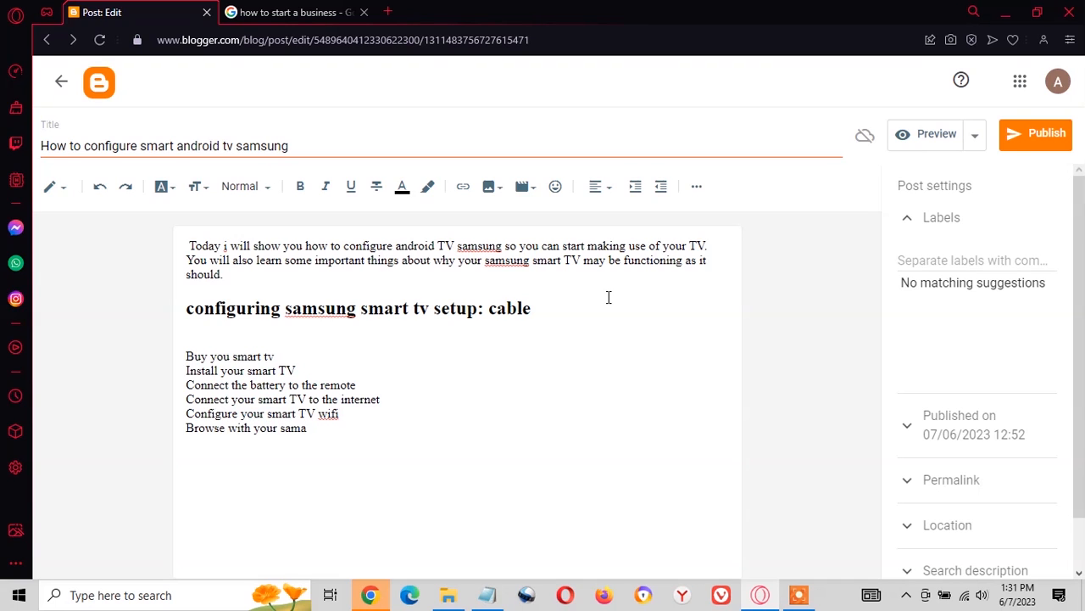
{"action": "type", "text": "rt TV"}
{"action": "key", "text": "Return"}
{"action": "key", "text": "BackSpace"}
{"action": "key", "text": "BackSpace"}
{"action": "key", "text": "BackSpace"}
{"action": "key", "text": "BackSpace"}
{"action": "key", "text": "BackSpace"}
{"action": "key", "text": "BackSpace"}
{"action": "key", "text": "BackSpace"}
{"action": "key", "text": "BackSpace"}
{"action": "key", "text": "BackSpace"}
{"action": "type", "text": "marth"}
{"action": "key", "text": "BackSpace"}
{"action": "key", "text": "BackSpace"}
{"action": "key", "text": "Return"}
Step: Add the seventh line "Make sure the browser is working well"
{"action": "type", "text": "Make sure the browser is working wel"}
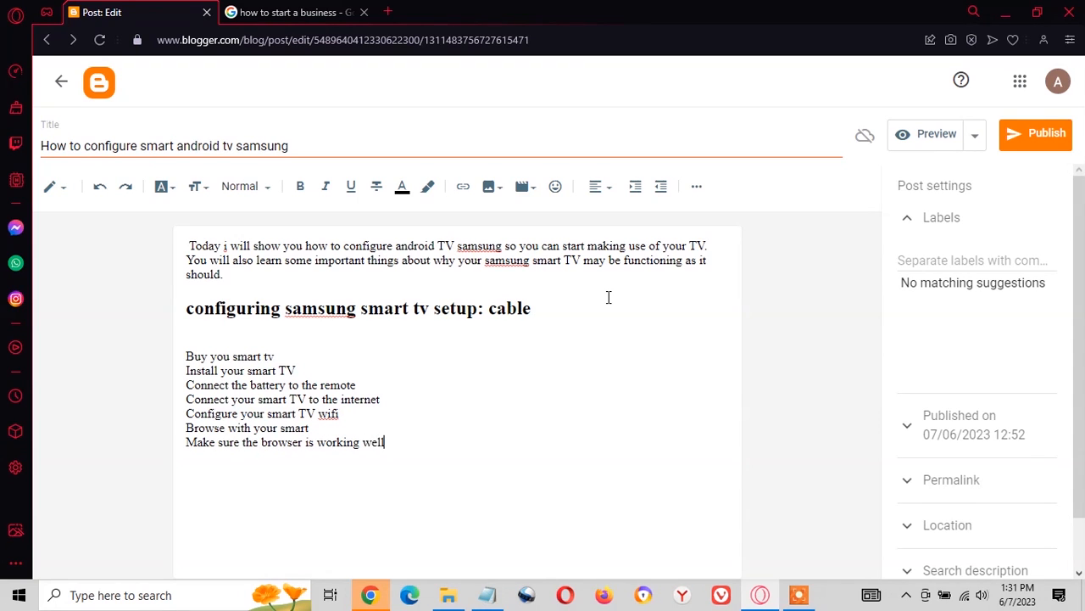
{"action": "type", "text": "l"}
{"action": "key", "text": "Return"}
Step: Add the eighth line "Be sure to make good use of your smart TV remote"
{"action": "type", "text": "Be sure to make god"}
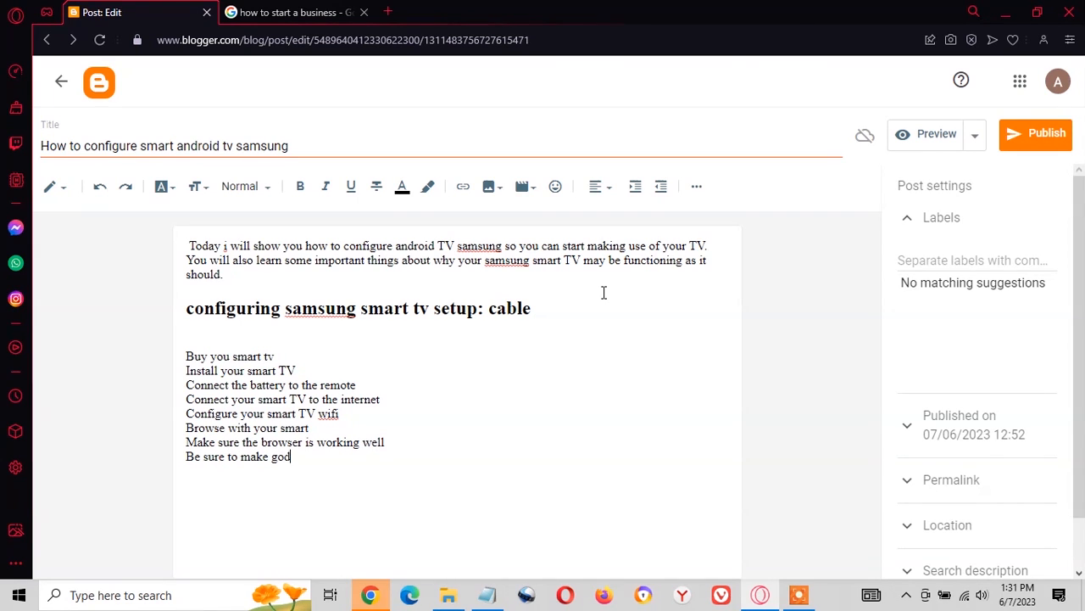
{"action": "type", "text": "oduse of"}
{"action": "key", "text": "BackSpace"}
{"action": "key", "text": "BackSpace"}
{"action": "key", "text": "BackSpace"}
{"action": "key", "text": "BackSpace"}
{"action": "key", "text": "BackSpace"}
{"action": "type", "text": "use of your smart TV remote"}
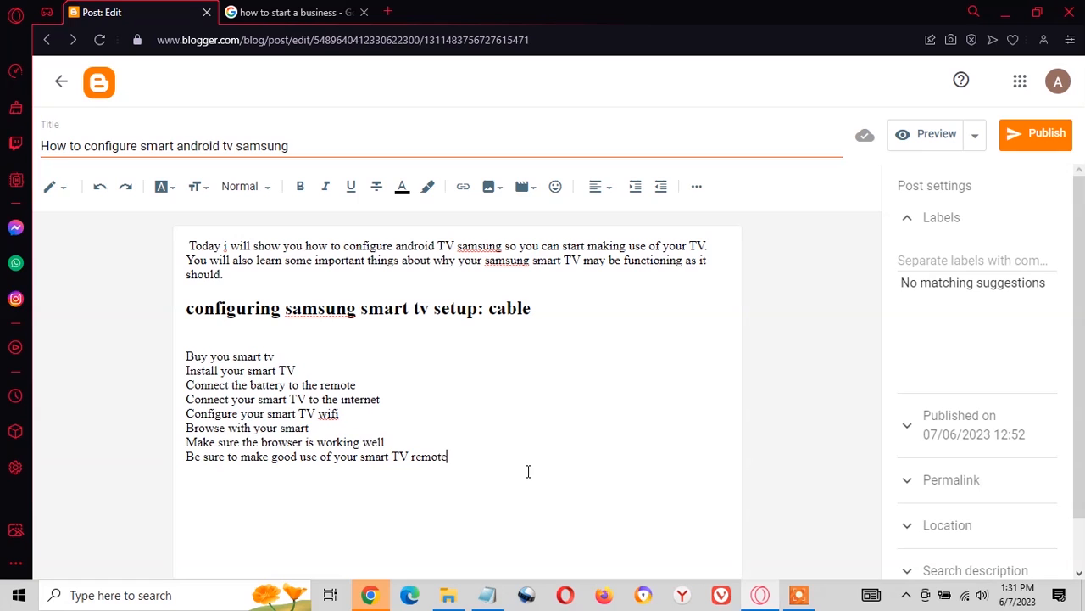
Step: Format all eight lines of the list as Sub-heading
{"action": "left_click_drag", "start_coordinate": [502, 463], "coordinate": [165, 368]}
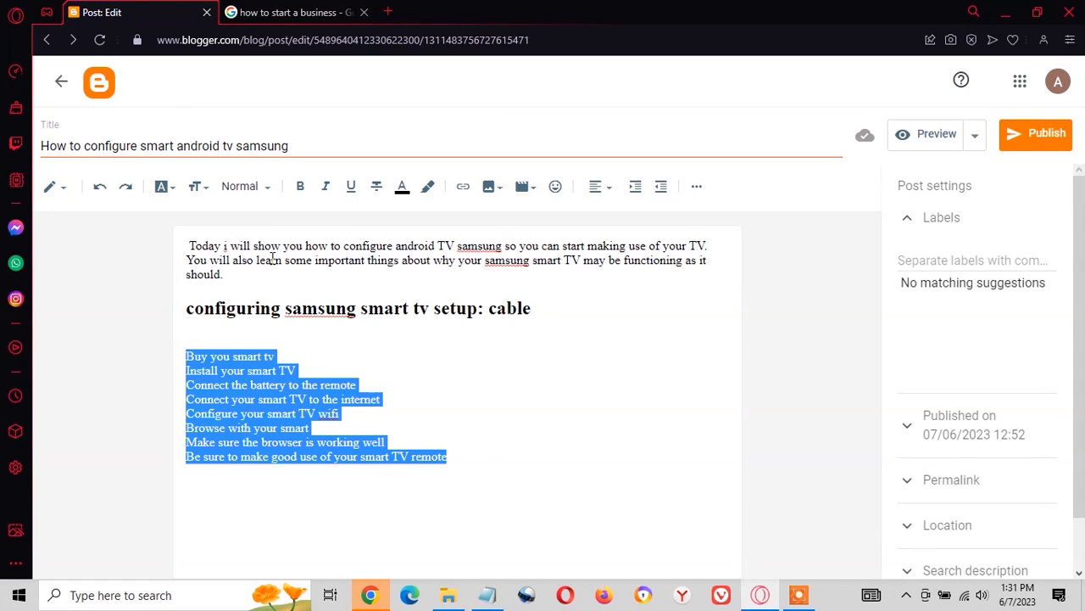
{"action": "left_click", "coordinate": [270, 186]}
{"action": "left_click", "coordinate": [269, 292]}
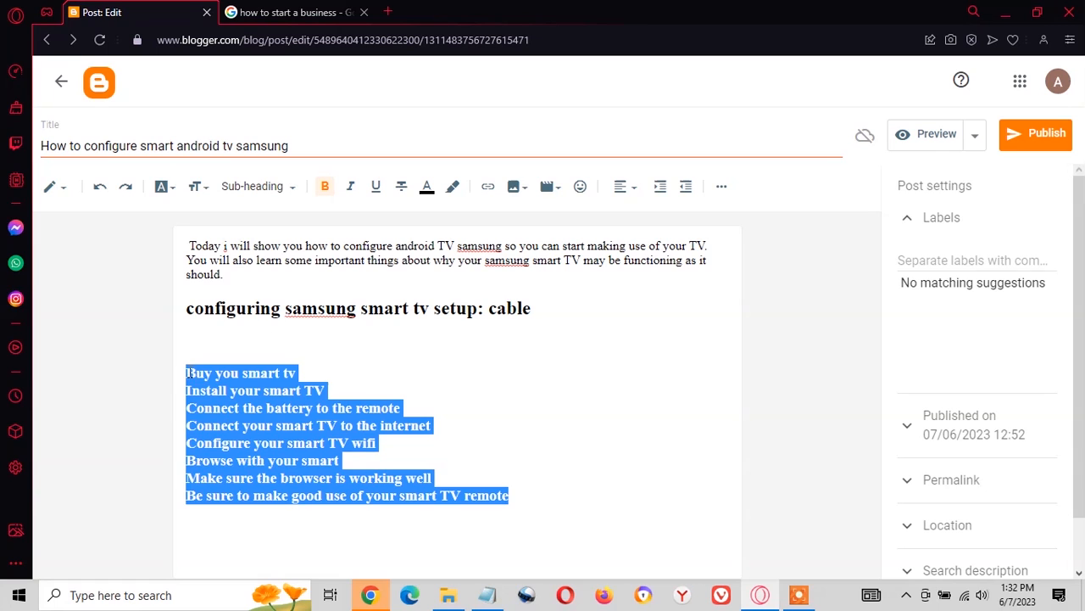
Step: Number the first two lines "1." and "2.", with "Install your smart TV" starting a new paragraph
{"action": "left_click", "coordinate": [188, 374]}
{"action": "type", "text": "1."}
{"action": "left_click", "coordinate": [184, 392]}
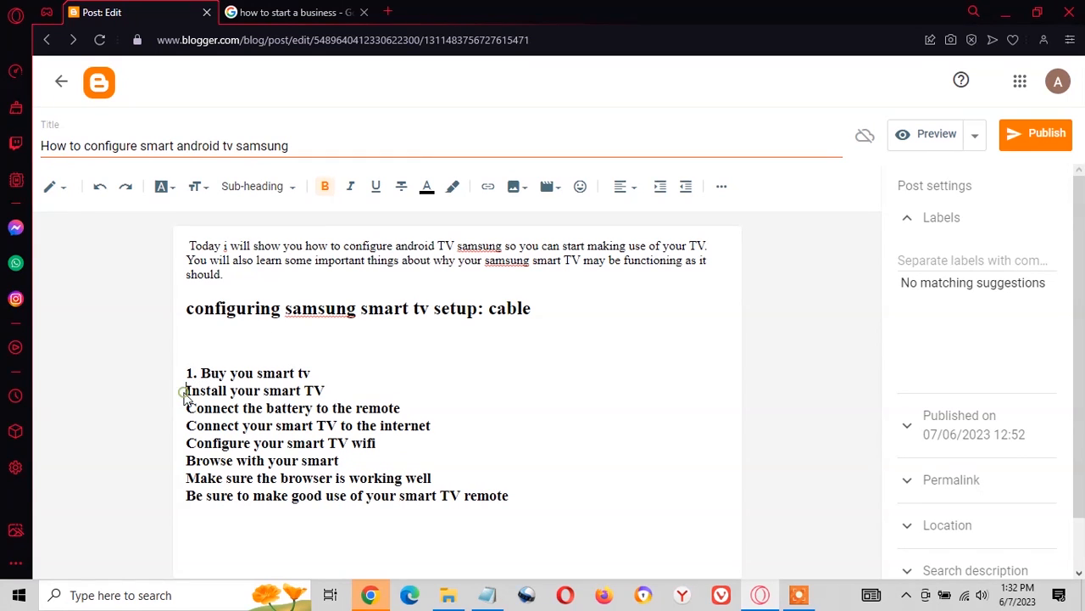
{"action": "type", "text": "1"}
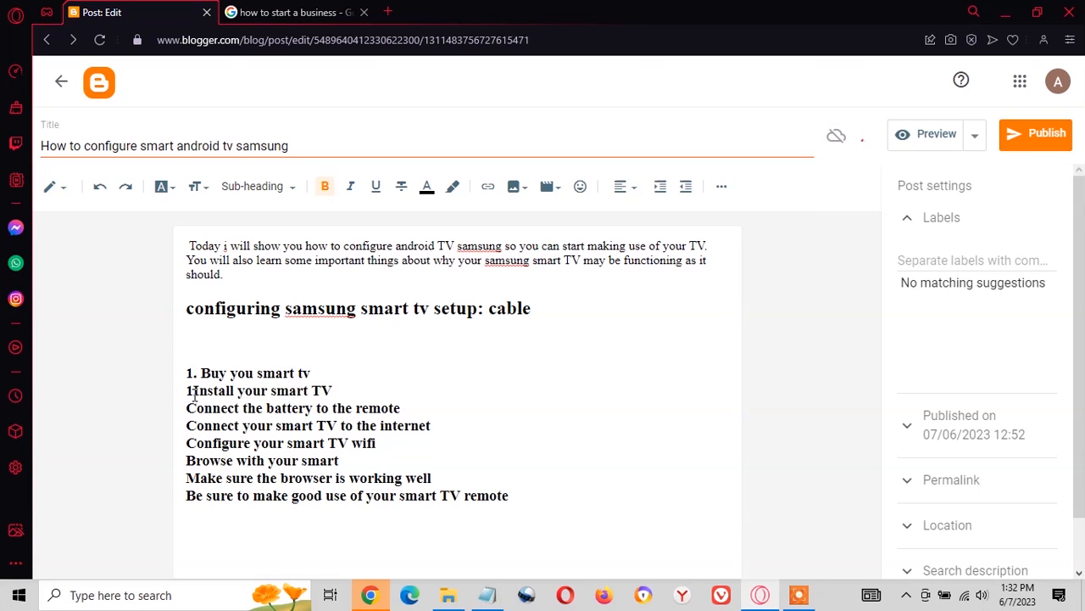
{"action": "key", "text": "BackSpace"}
{"action": "key", "text": "BackSpace"}
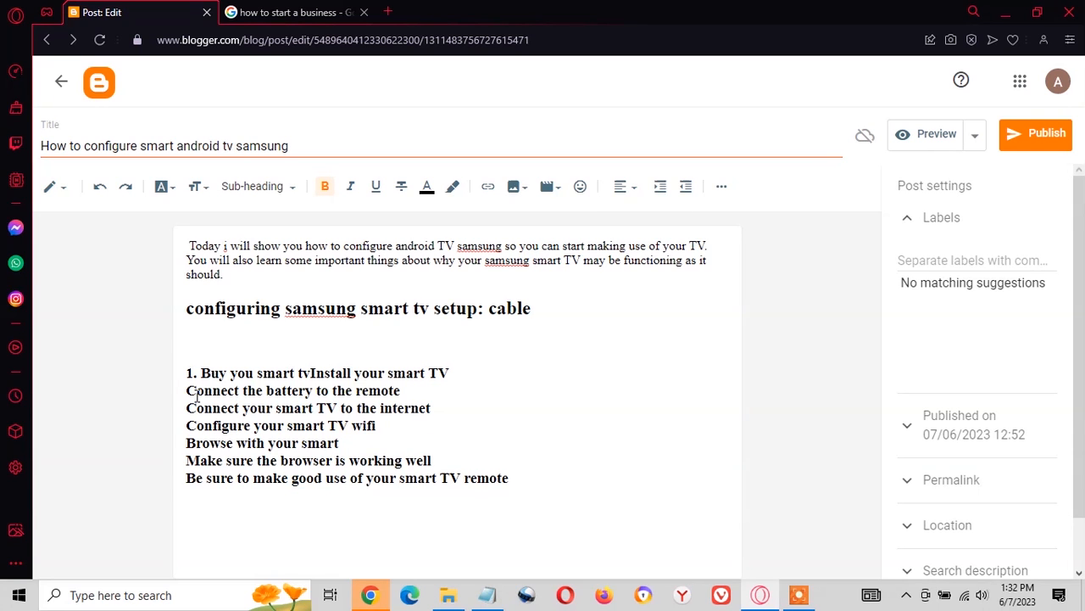
{"action": "key", "text": "Return"}
{"action": "type", "text": "2."}
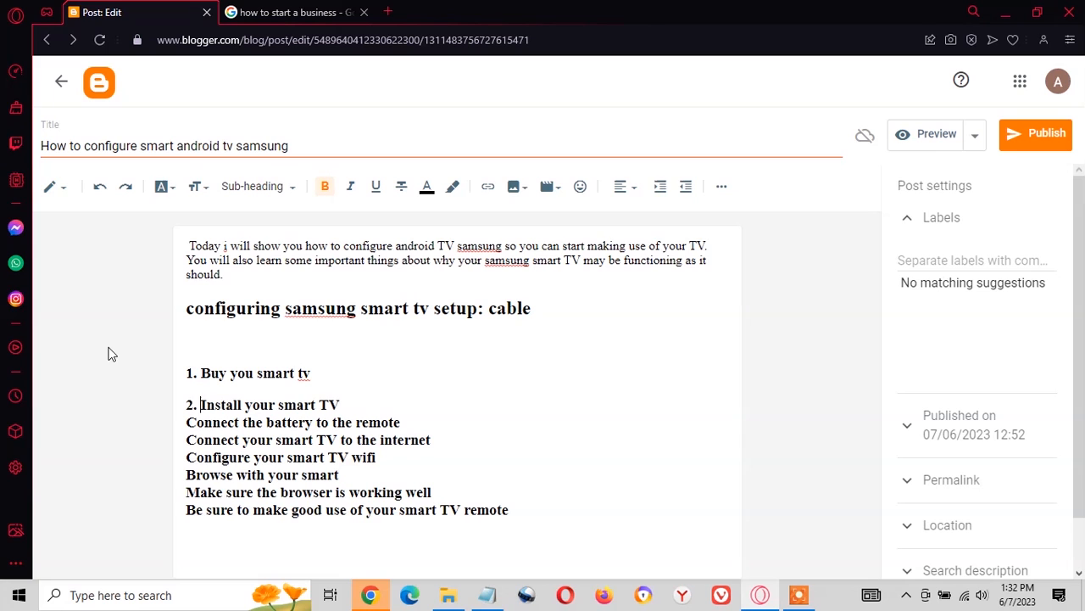
Step: Number the remaining lines "3." to "8.", from "Connect the battery to the remote" to the last line
{"action": "left_click", "coordinate": [190, 420]}
{"action": "type", "text": "3."}
{"action": "left_click", "coordinate": [184, 440]}
{"action": "type", "text": "4."}
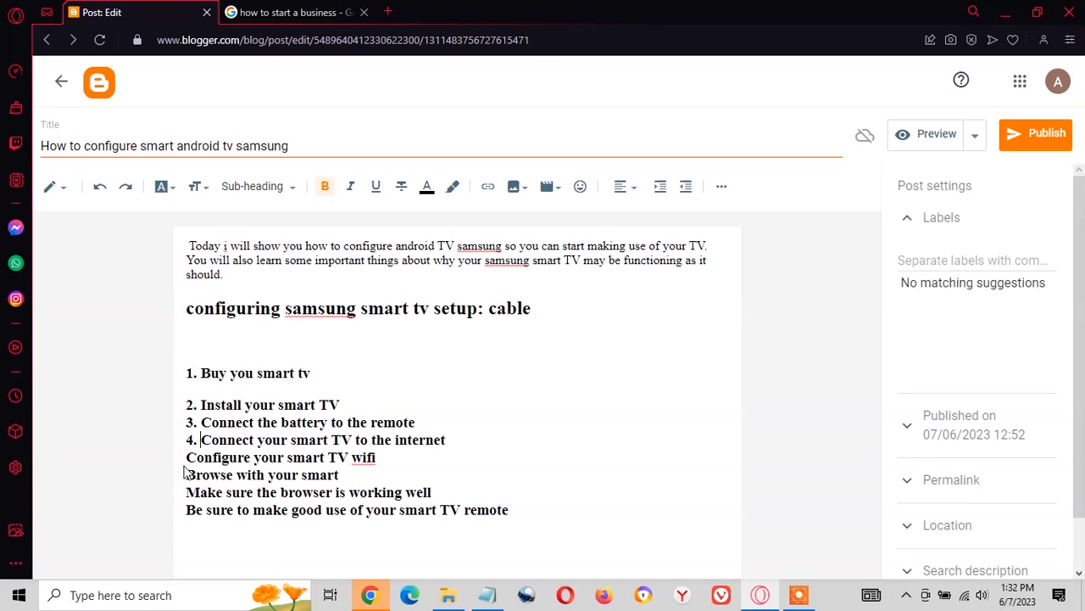
{"action": "left_click", "coordinate": [187, 453]}
{"action": "type", "text": "5."}
{"action": "left_click", "coordinate": [187, 472]}
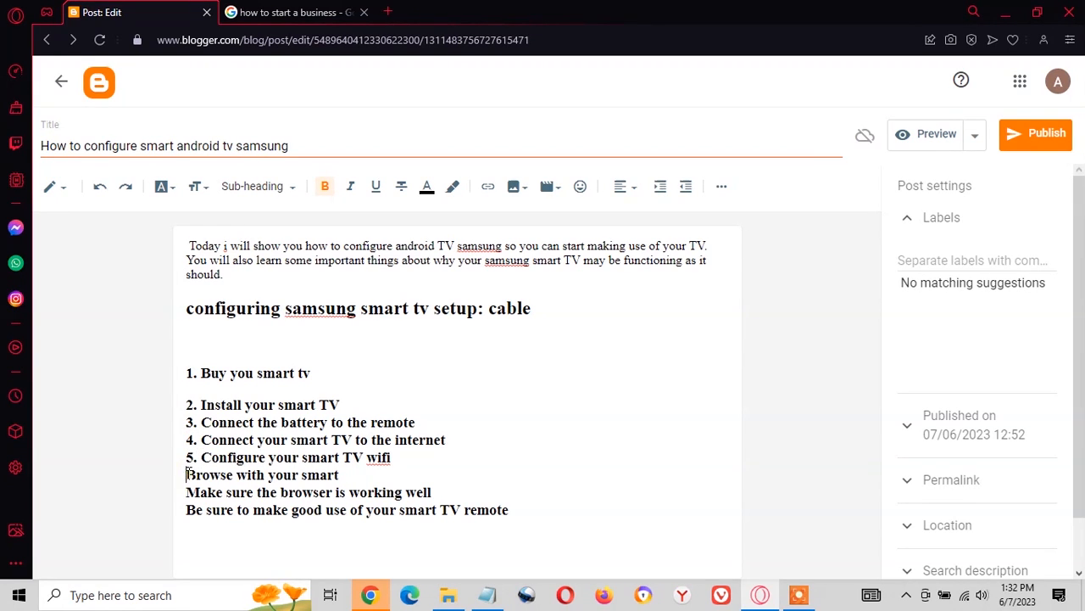
{"action": "type", "text": "6."}
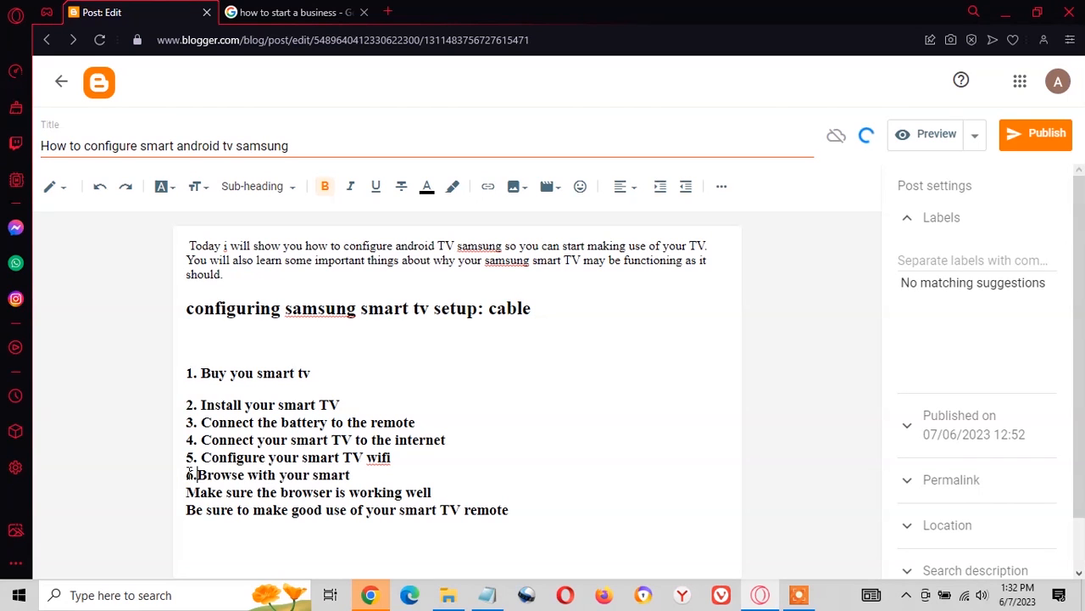
{"action": "left_click", "coordinate": [188, 493]}
{"action": "type", "text": "7."}
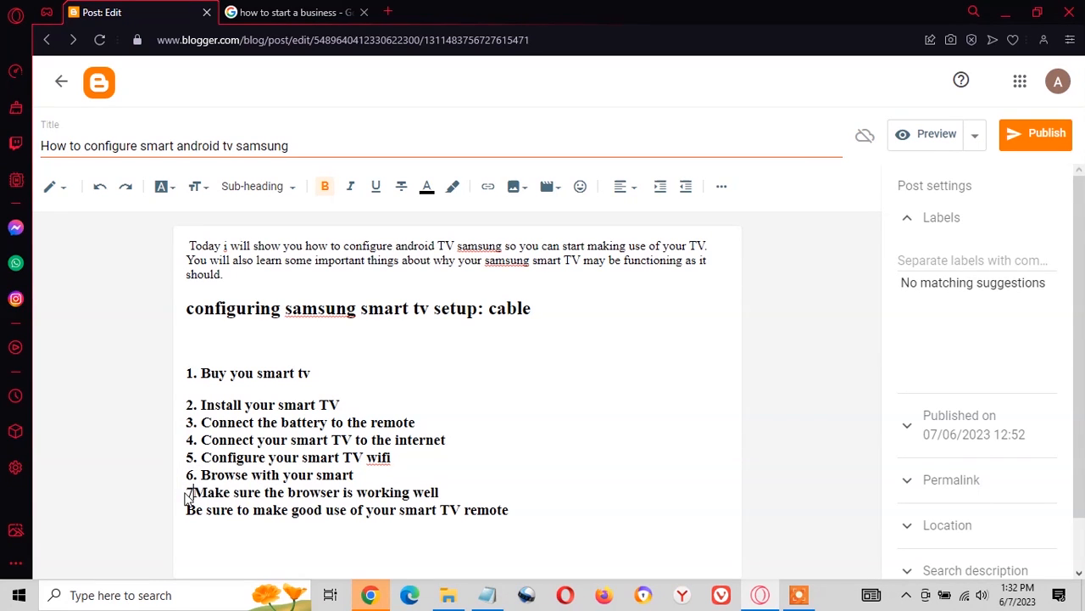
{"action": "left_click", "coordinate": [188, 510]}
{"action": "type", "text": "8."}
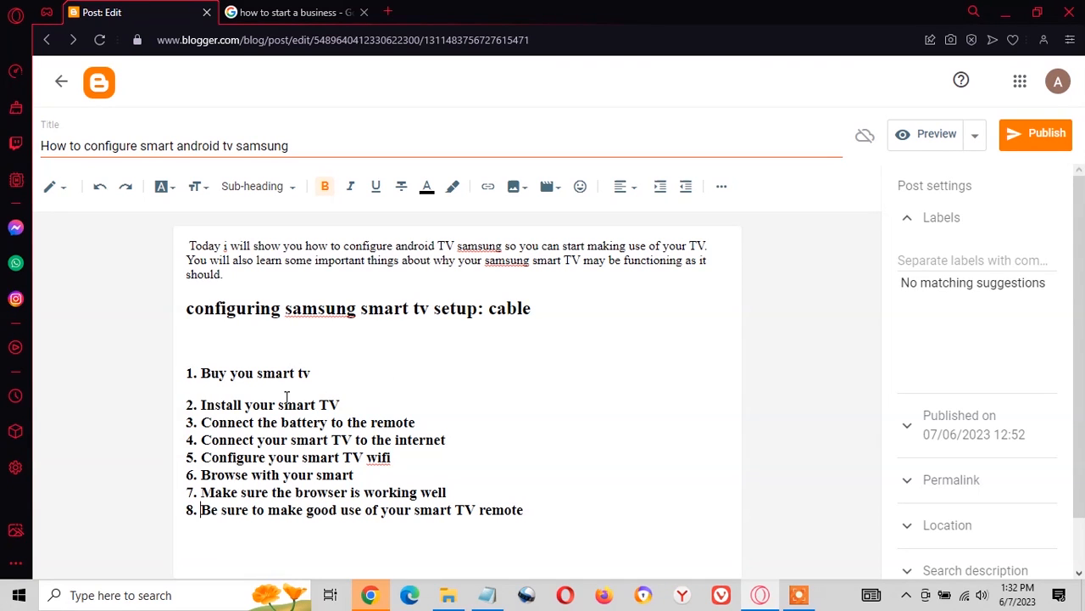
Step: Below "1. Buy you smart tv", add the normal text line "In this section you wll understand how to buy smart TV from amzon"
{"action": "left_click", "coordinate": [284, 379]}
{"action": "left_click", "coordinate": [362, 373]}
{"action": "key", "text": "Return"}
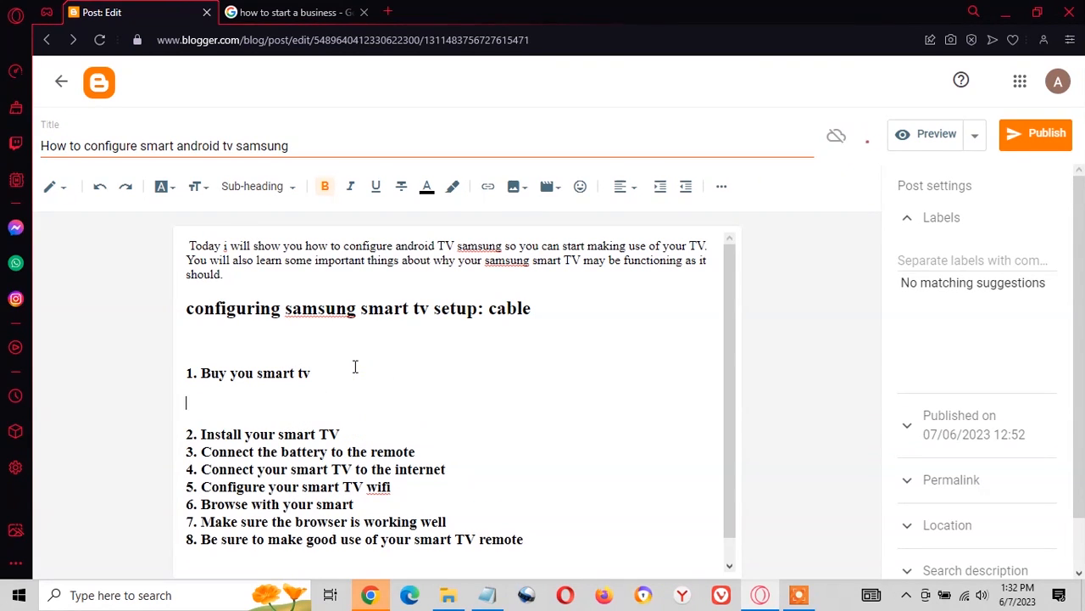
{"action": "key", "text": "BackSpace"}
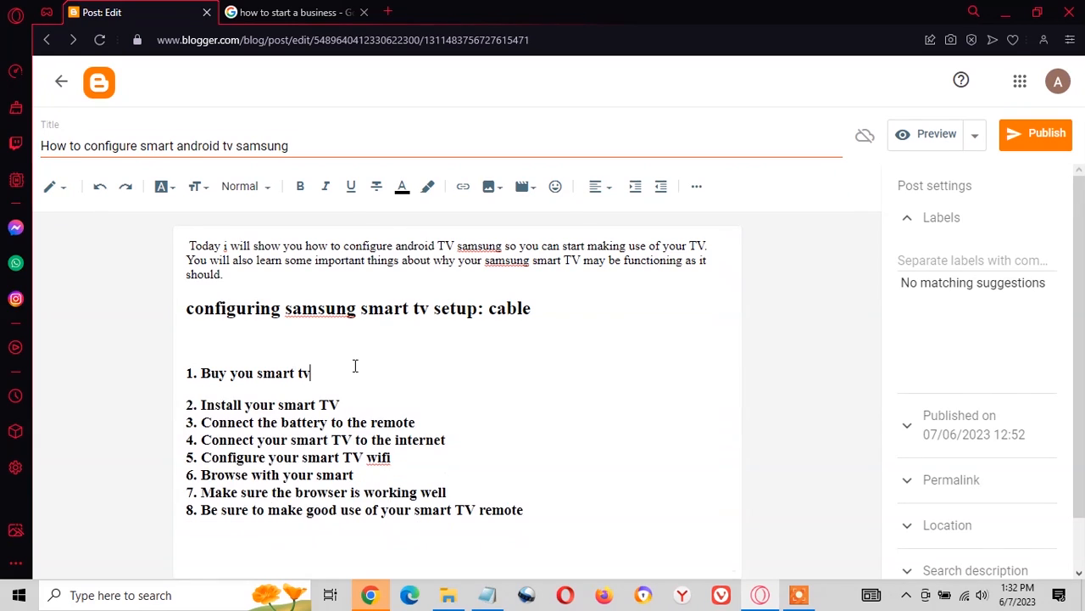
{"action": "key", "text": "Return"}
{"action": "key", "text": "ctrl+b"}
{"action": "type", "text": "In thi"}
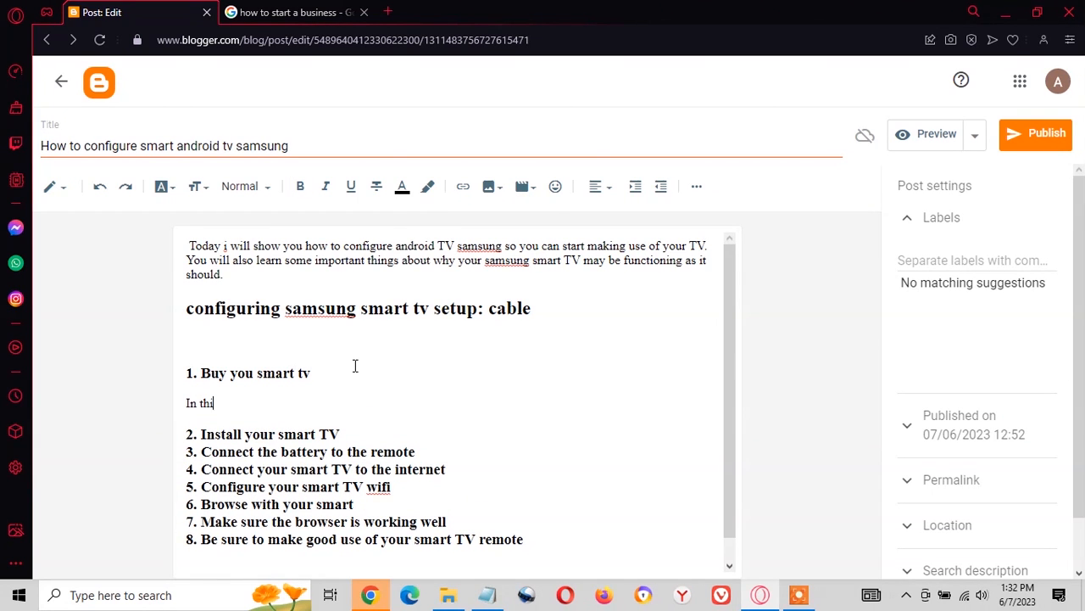
{"action": "type", "text": "s section you wll understand hpow t"}
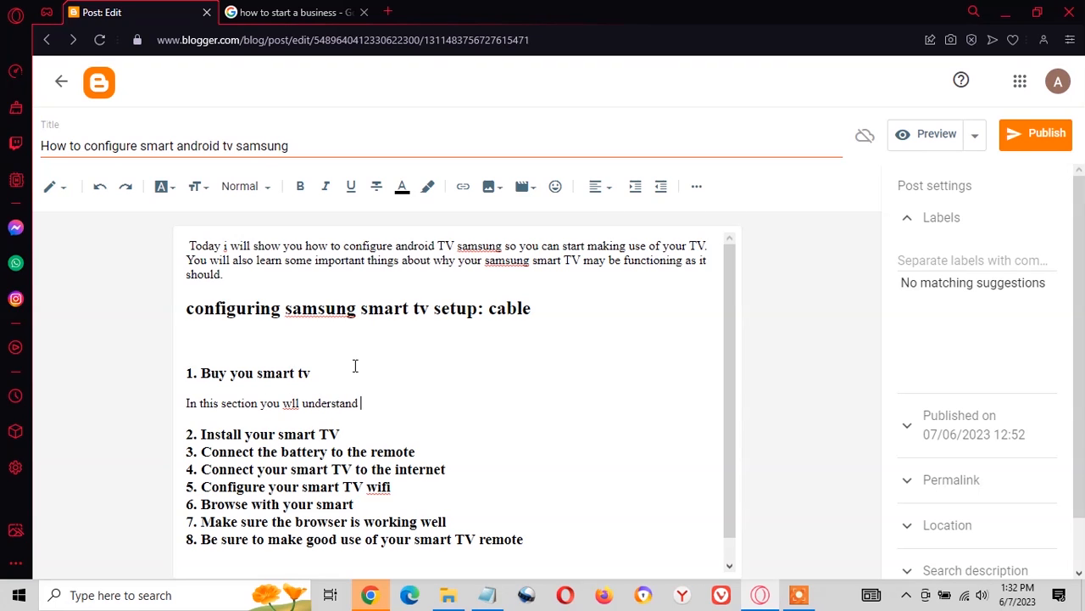
{"action": "key", "text": "BackSpace"}
{"action": "key", "text": "BackSpace"}
{"action": "key", "text": "BackSpace"}
{"action": "key", "text": "BackSpace"}
{"action": "type", "text": "ow tp"}
{"action": "type", "text": "buy smart TV from amzon"}
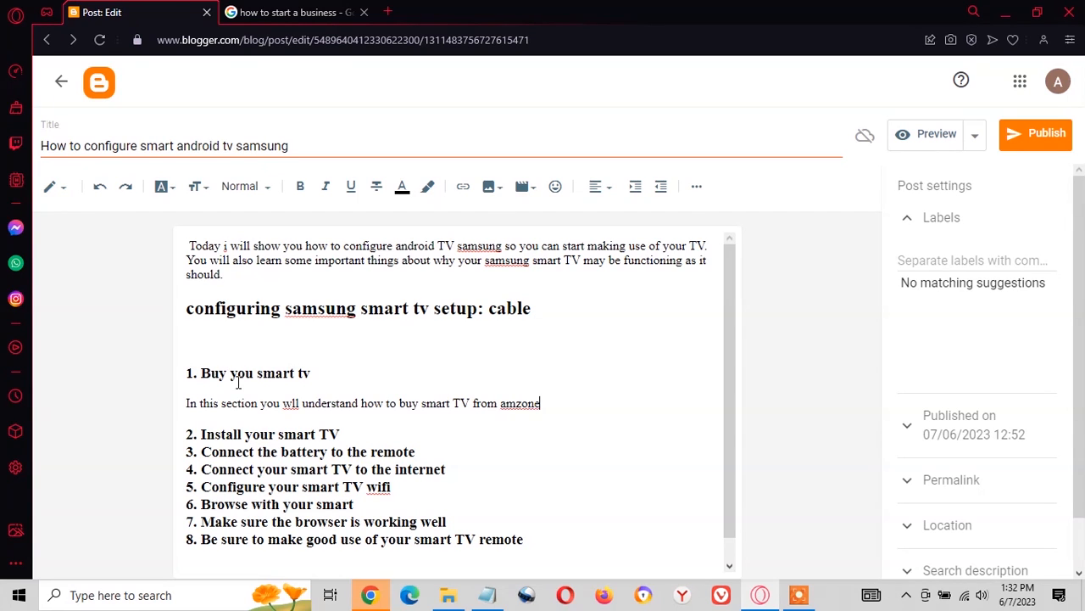
Step: Start a new line below "2. Install your smart TV" and set its paragraph style to Normal
{"action": "left_click", "coordinate": [368, 428]}
{"action": "key", "text": "Return"}
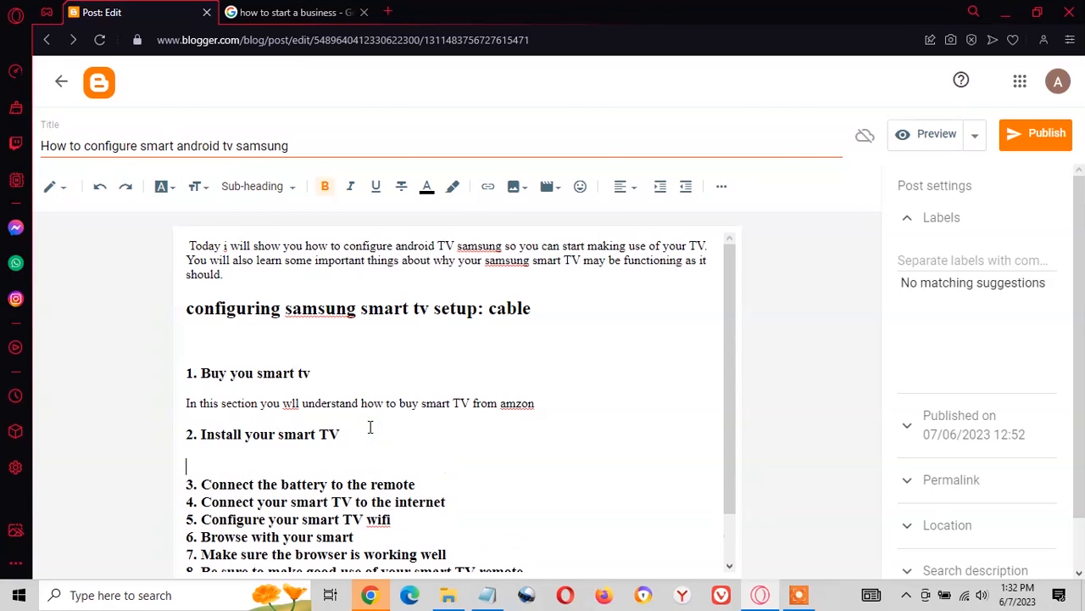
{"action": "type", "text": "Now let"}
{"action": "key", "text": "BackSpace"}
{"action": "key", "text": "BackSpace"}
{"action": "key", "text": "BackSpace"}
{"action": "key", "text": "BackSpace"}
{"action": "key", "text": "BackSpace"}
{"action": "key", "text": "BackSpace"}
{"action": "key", "text": "BackSpace"}
{"action": "key", "text": "BackSpace"}
{"action": "key", "text": "BackSpace"}
{"action": "left_click", "coordinate": [249, 186]}
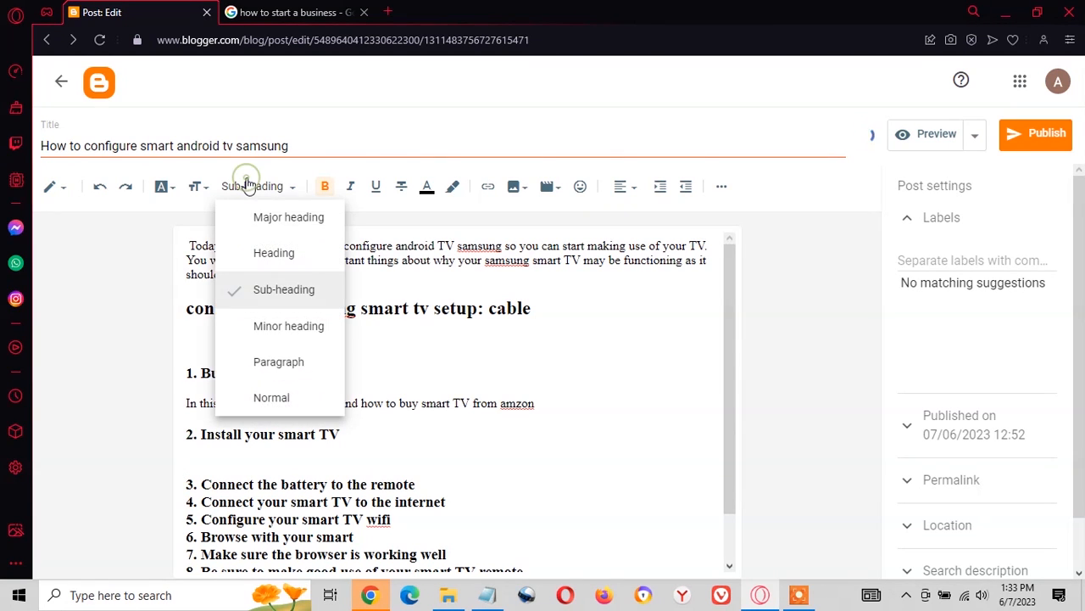
{"action": "left_click", "coordinate": [280, 397]}
{"action": "type", "text": "N"}
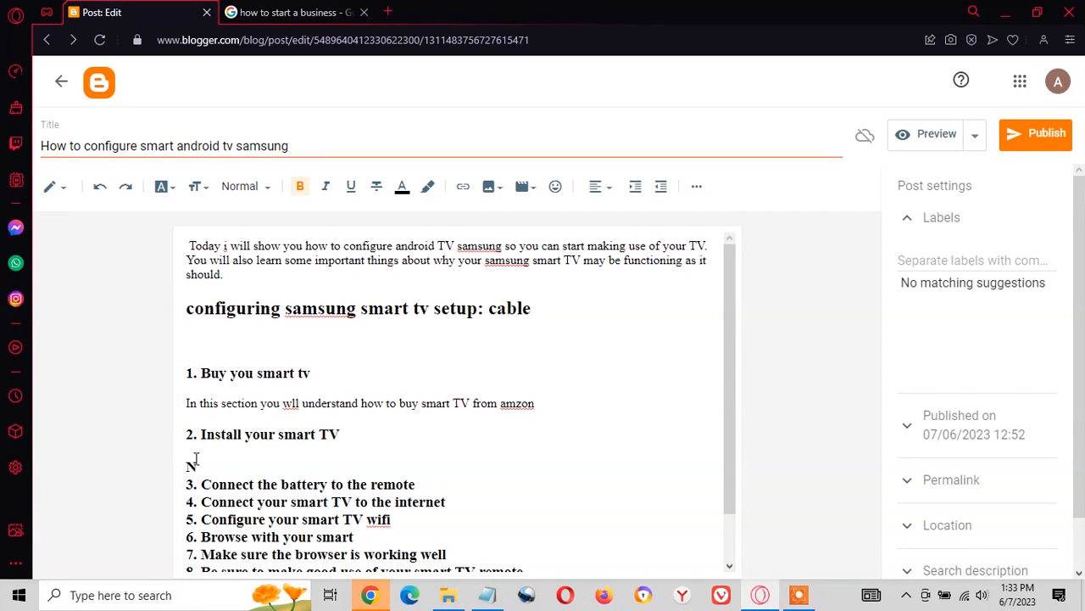
{"action": "key", "text": "BackSpace"}
Step: Add the text "Now lets setup our smart TV by installation" on a new line directly below "2. Install your smart TV"
{"action": "left_click", "coordinate": [356, 424]}
{"action": "key", "text": "Return"}
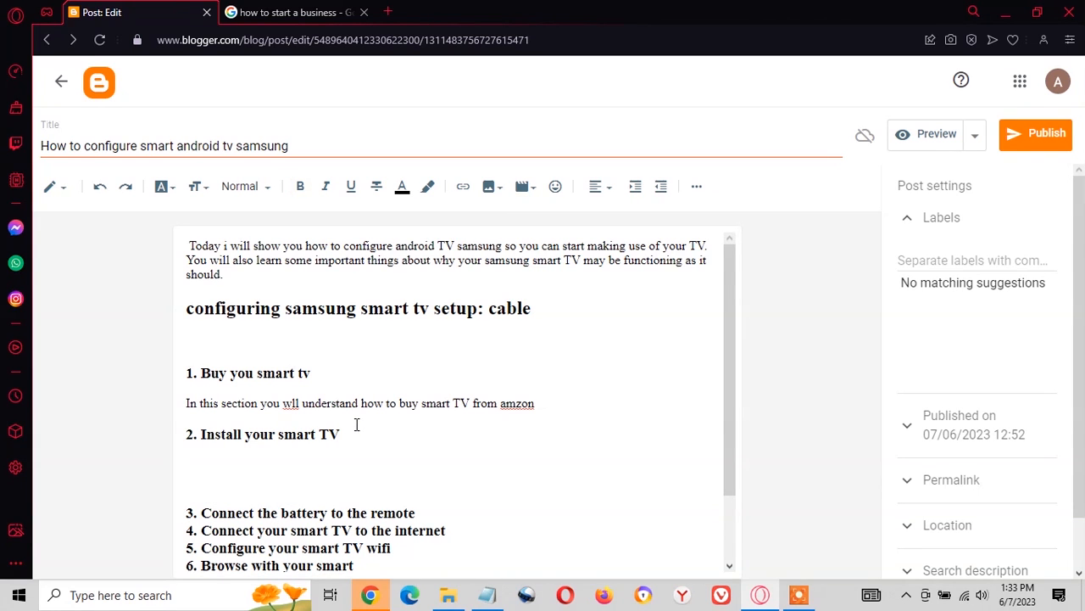
{"action": "type", "text": "L"}
{"action": "key", "text": "BackSpace"}
{"action": "type", "text": "Now lets"}
{"action": "type", "text": "setup our sma"}
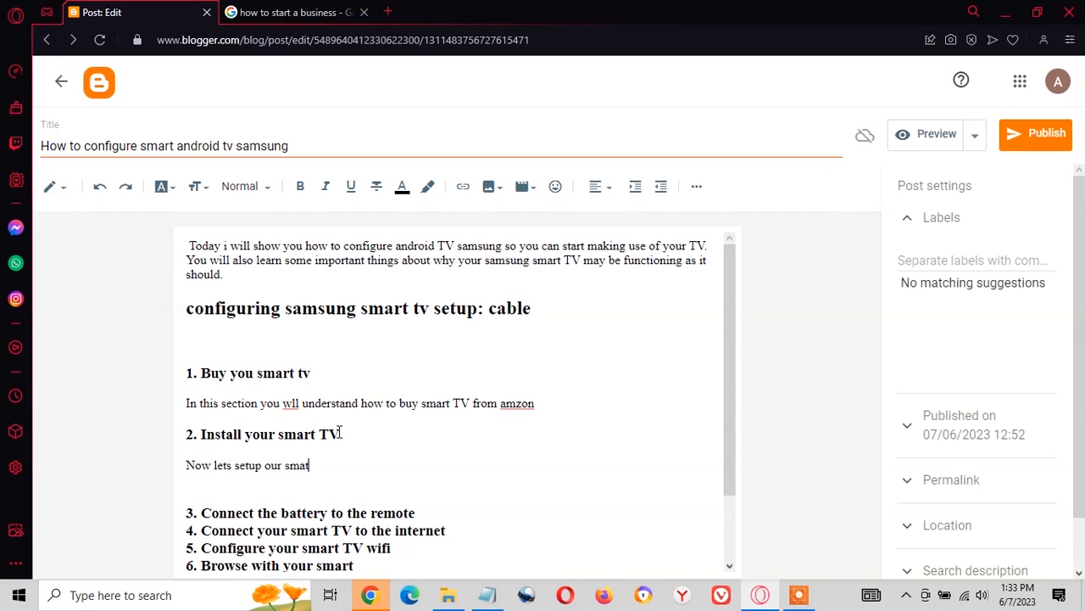
{"action": "type", "text": "rt TV buy installation"}
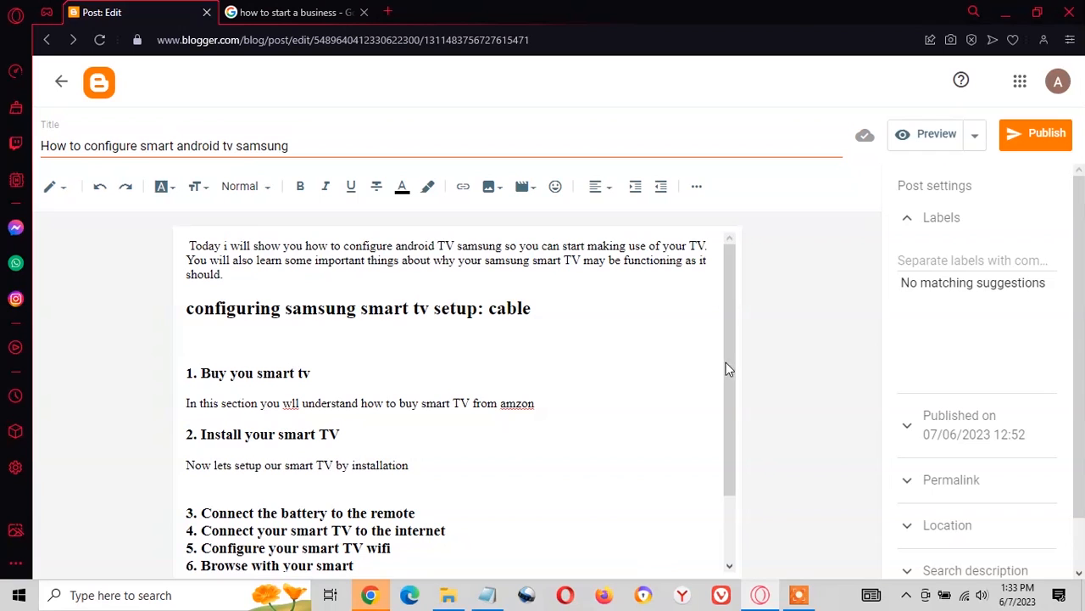
{"action": "left_click", "coordinate": [804, 596]}
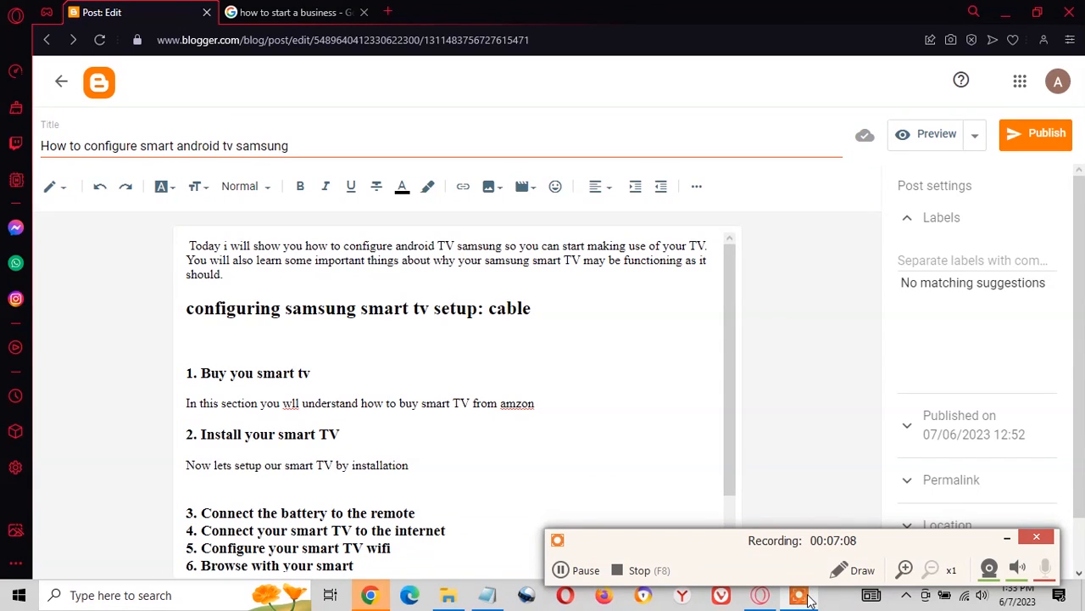
{"action": "left_click", "coordinate": [1006, 538]}
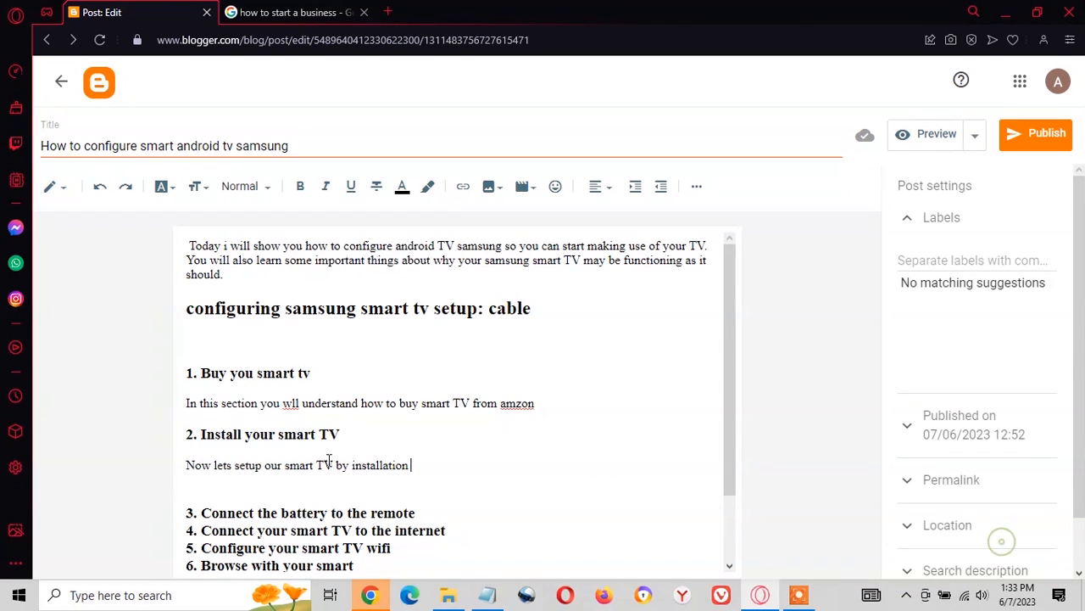
Step: Insert an empty Normal-style line between "3. Connect the battery to the remote" and the fourth heading
{"action": "scroll", "coordinate": [347, 457], "scroll_direction": "down", "scroll_amount": 1}
{"action": "left_click", "coordinate": [438, 419]}
{"action": "key", "text": "Return"}
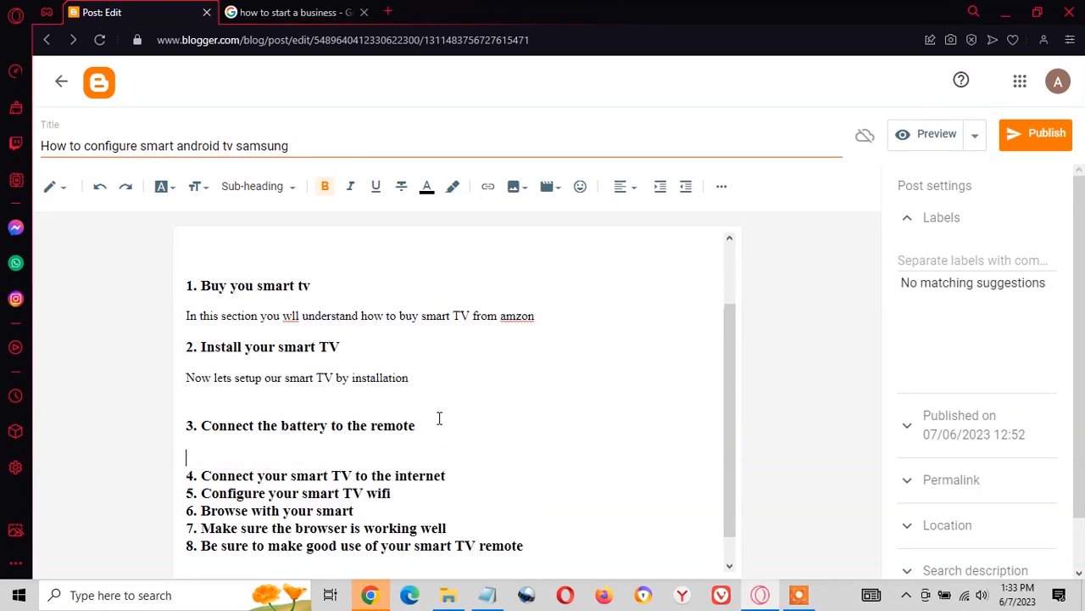
{"action": "key", "text": "Return"}
{"action": "key", "text": "Up"}
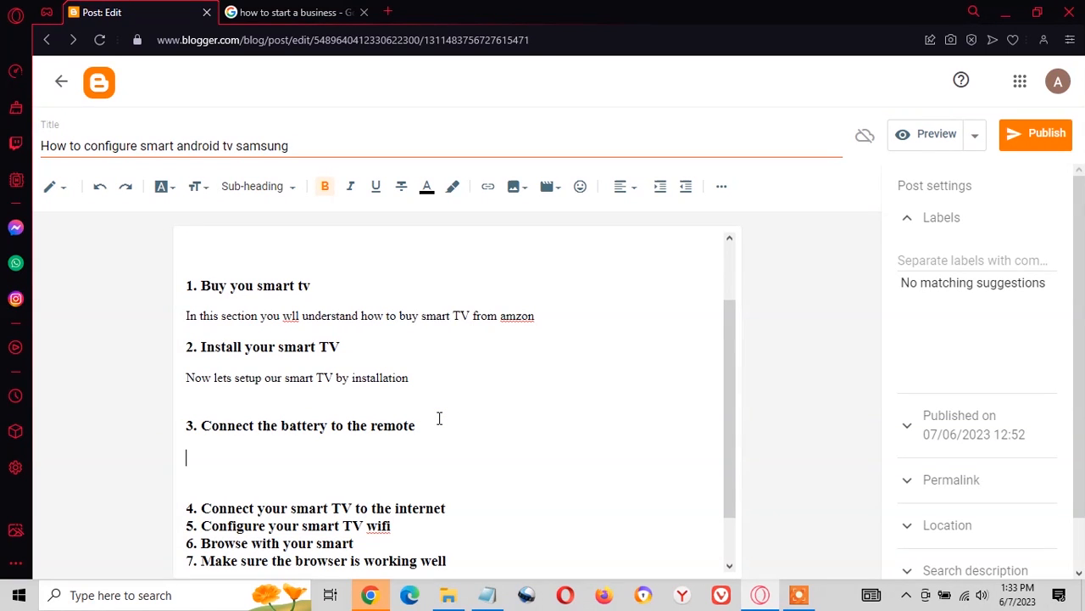
{"action": "key", "text": "Down"}
{"action": "key", "text": "BackSpace"}
{"action": "key", "text": "BackSpace"}
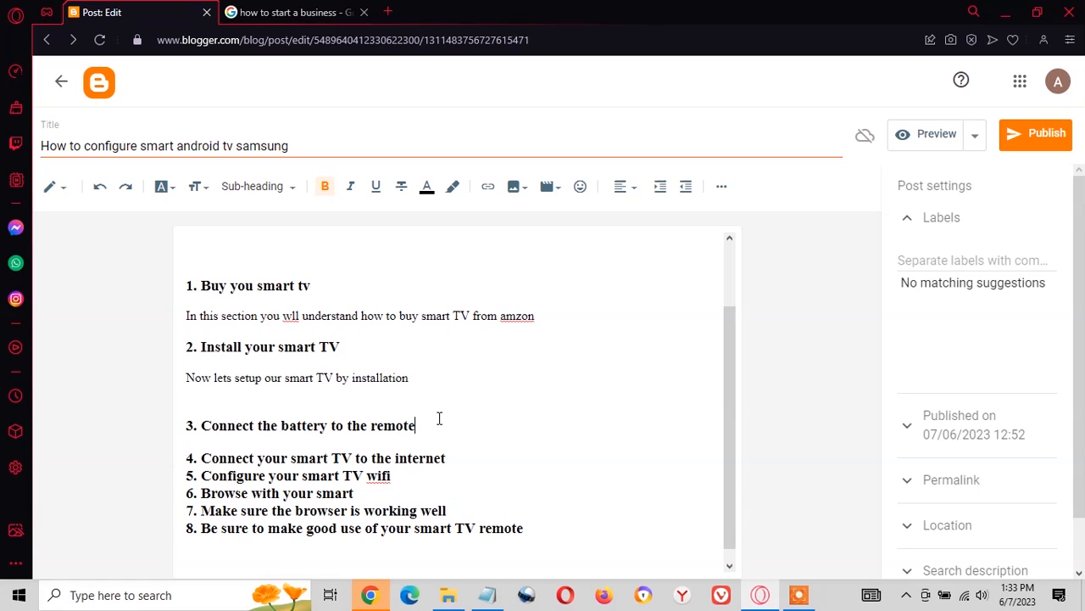
{"action": "key", "text": "Return"}
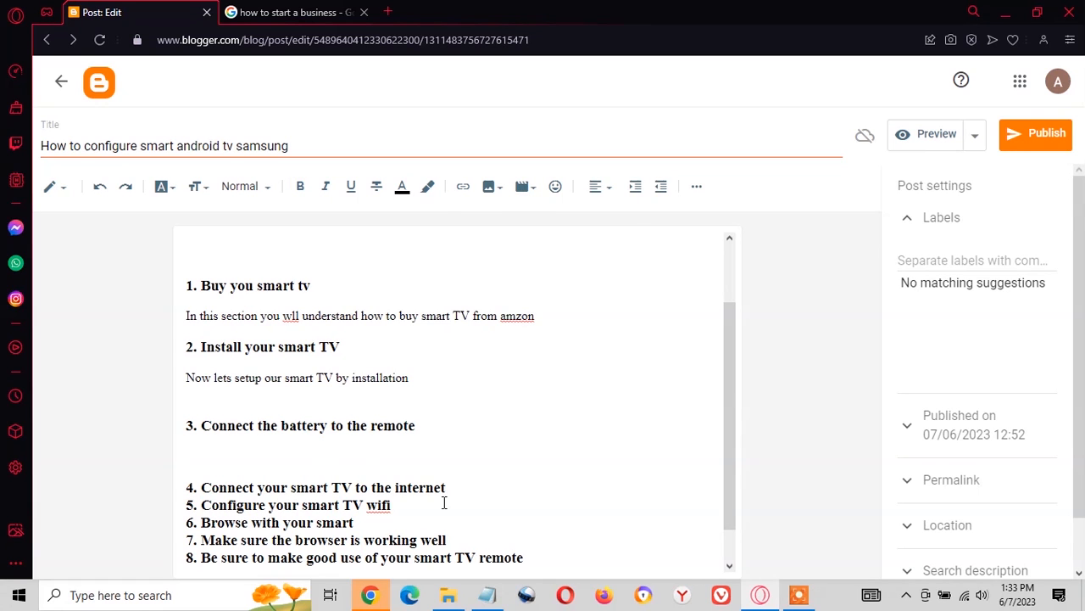
Step: Insert an empty Normal-style line below the heading "4. Connect your smart TV to the internet"
{"action": "left_click", "coordinate": [460, 480]}
{"action": "key", "text": "Return"}
{"action": "key", "text": "BackSpace"}
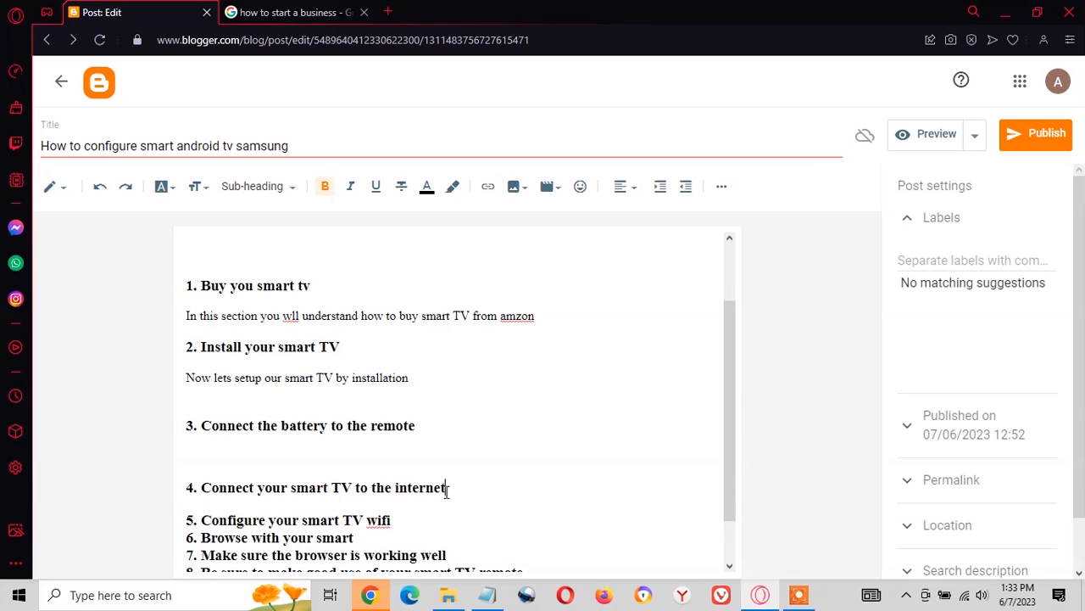
{"action": "key", "text": "Return"}
{"action": "scroll", "coordinate": [331, 349], "scroll_direction": "down", "scroll_amount": 1}
{"action": "left_click", "coordinate": [325, 362]}
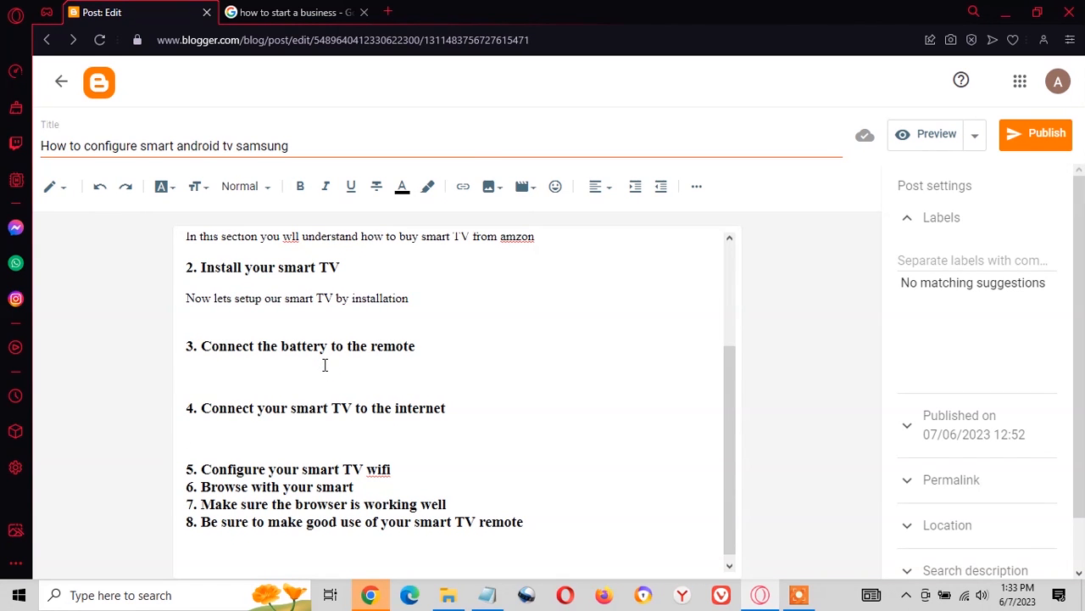
Step: Insert an empty Normal-style line below the heading "5. Configure your smart TV wifi"
{"action": "scroll", "coordinate": [356, 367], "scroll_direction": "down", "scroll_amount": 1}
{"action": "left_click", "coordinate": [400, 450]}
{"action": "key", "text": "Return"}
{"action": "key", "text": "Delete"}
{"action": "key", "text": "Left"}
{"action": "key", "text": "Return"}
Step: Complete the sixth heading as "Browse with your smart TV" and insert an empty line below it
{"action": "scroll", "coordinate": [402, 450], "scroll_direction": "down", "scroll_amount": 1}
{"action": "left_click", "coordinate": [394, 464]}
{"action": "key", "text": "BackSpace"}
{"action": "type", "text": "t"}
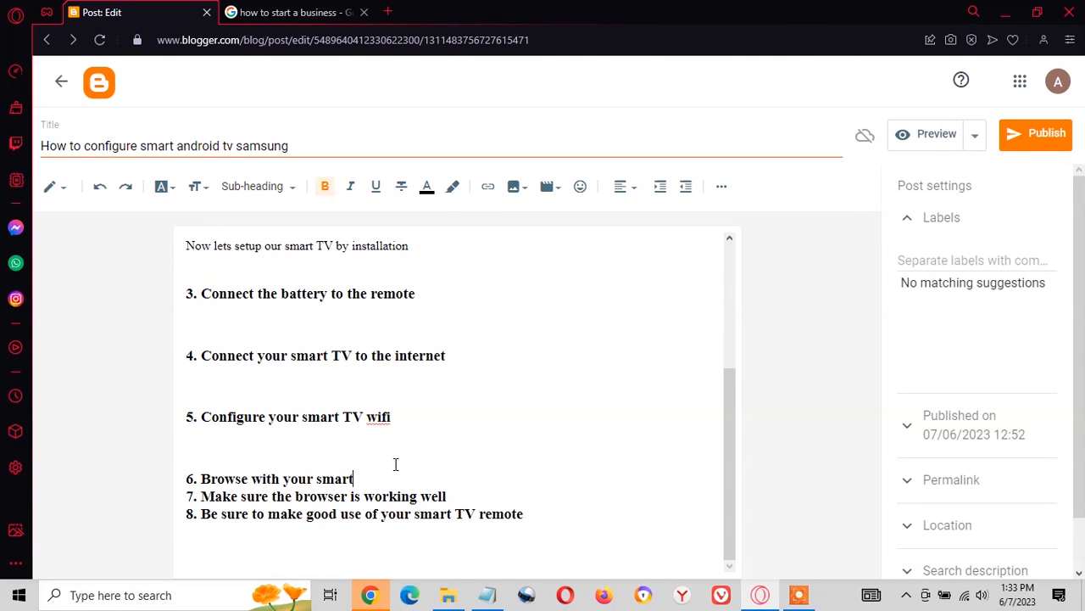
{"action": "type", "text": " TV"}
{"action": "key", "text": "Return"}
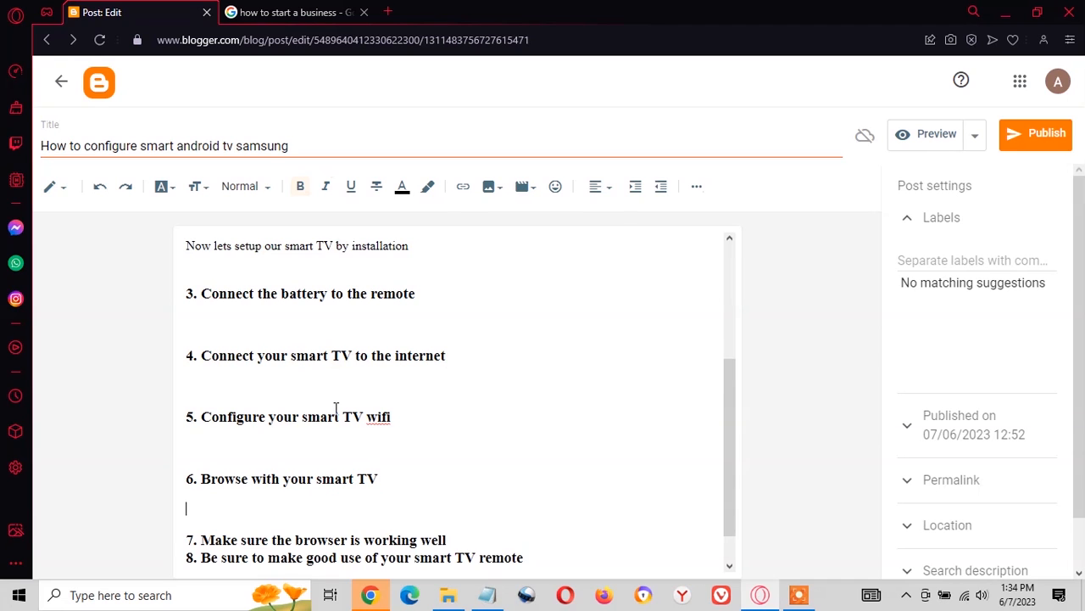
Step: Insert an empty line below each of the last two headings, "7. Make sure the browser is working well" and number 8
{"action": "scroll", "coordinate": [407, 416], "scroll_direction": "down", "scroll_amount": 1}
{"action": "left_click", "coordinate": [485, 483]}
{"action": "key", "text": "Return"}
{"action": "key", "text": "BackSpace"}
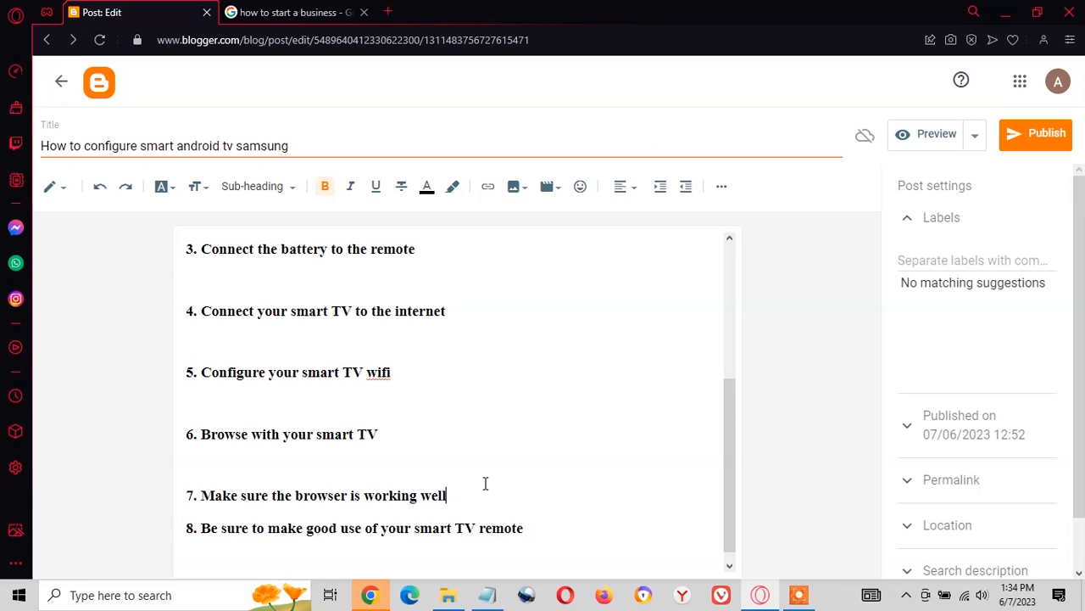
{"action": "key", "text": "Return"}
{"action": "left_click", "coordinate": [562, 558]}
{"action": "key", "text": "Return"}
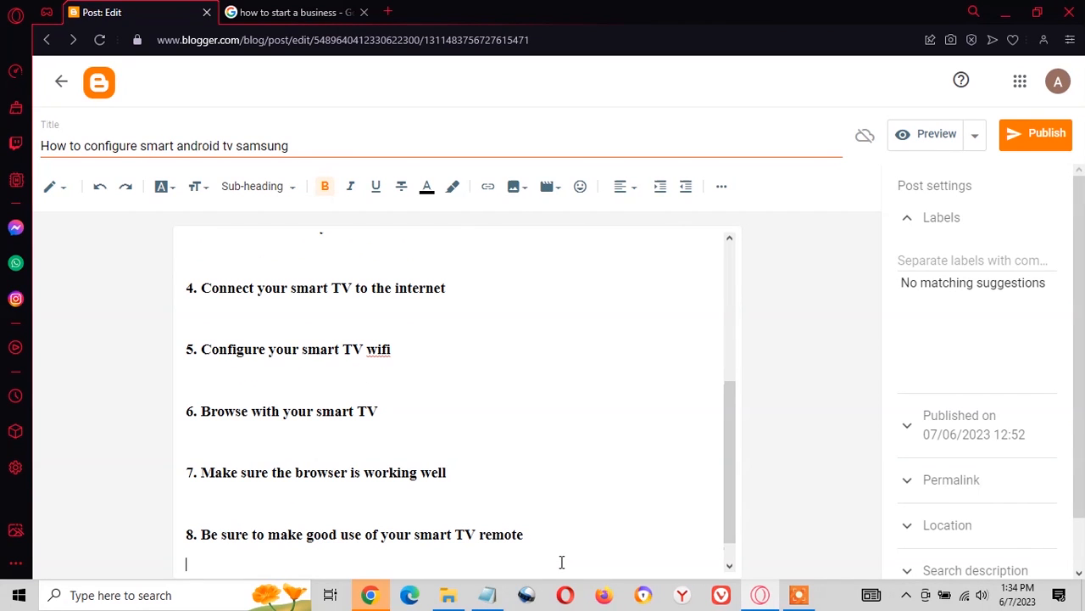
Step: Fill the empty line below "3. Connect the battery to the remote" with "Now we have to connect the a battery to the remote"
{"action": "scroll", "coordinate": [232, 365], "scroll_direction": "up", "scroll_amount": 2}
{"action": "scroll", "coordinate": [231, 364], "scroll_direction": "up", "scroll_amount": 2}
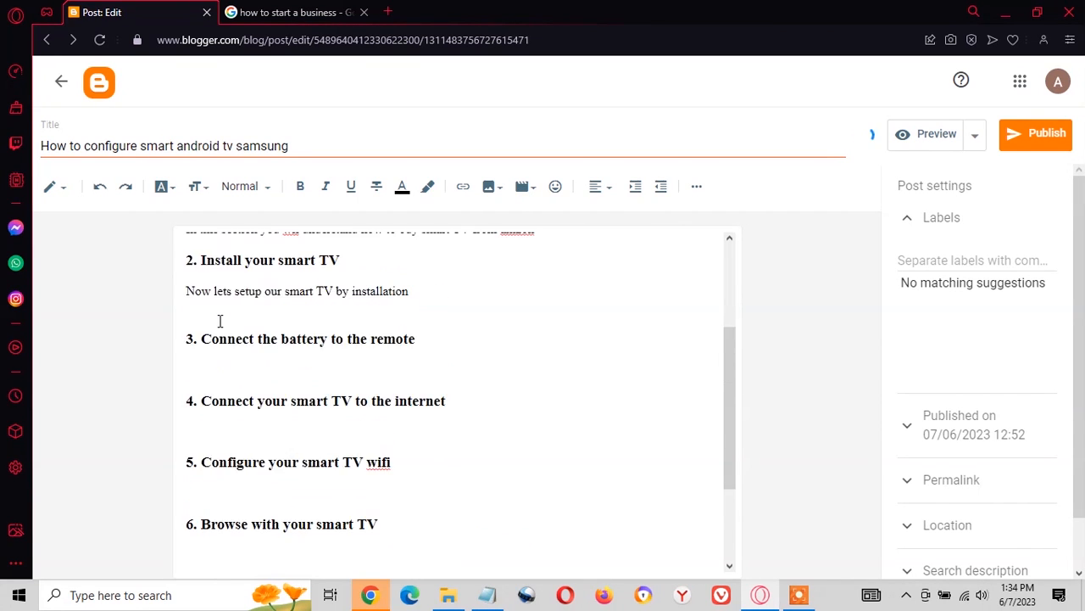
{"action": "left_click", "coordinate": [208, 422]}
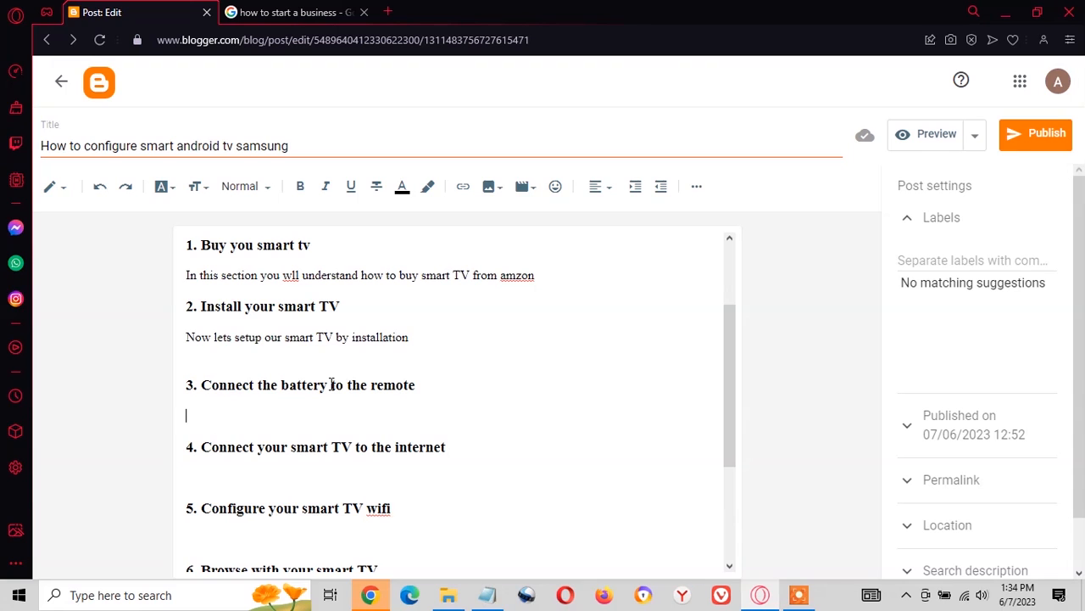
{"action": "type", "text": "Now we have t"}
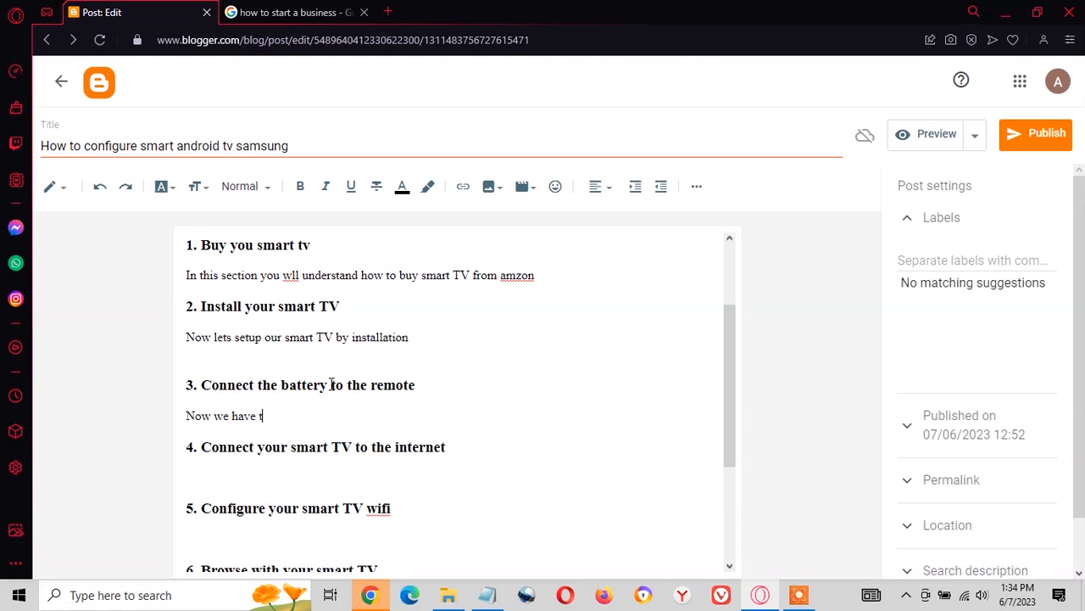
{"action": "type", "text": "o connect the abtter ty"}
{"action": "key", "text": "BackSpace"}
{"action": "key", "text": "BackSpace"}
{"action": "key", "text": "BackSpace"}
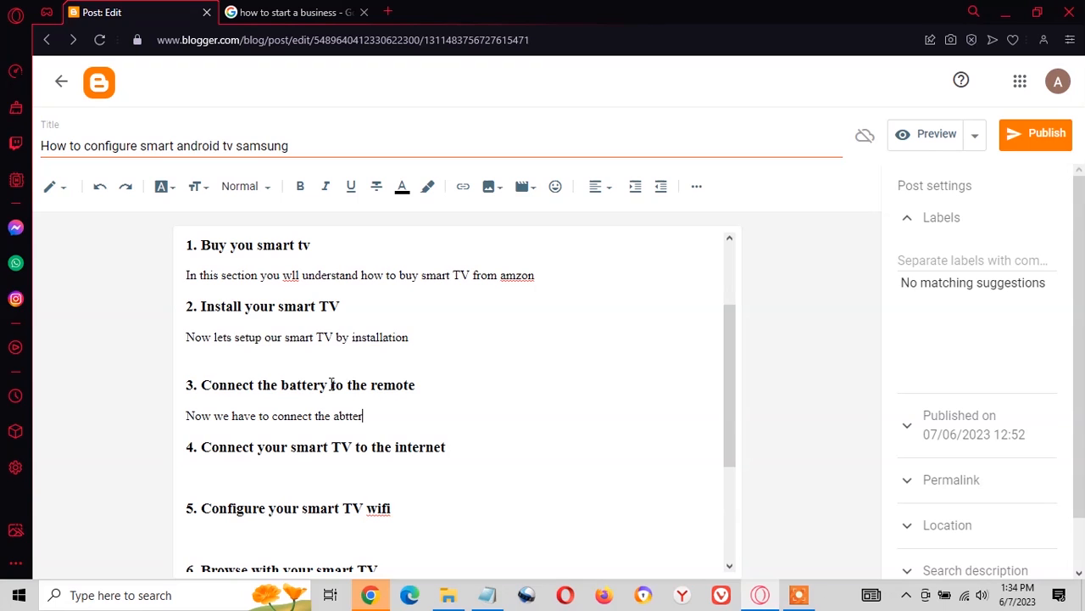
{"action": "type", "text": "y to the remote"}
{"action": "left_click", "coordinate": [339, 416]}
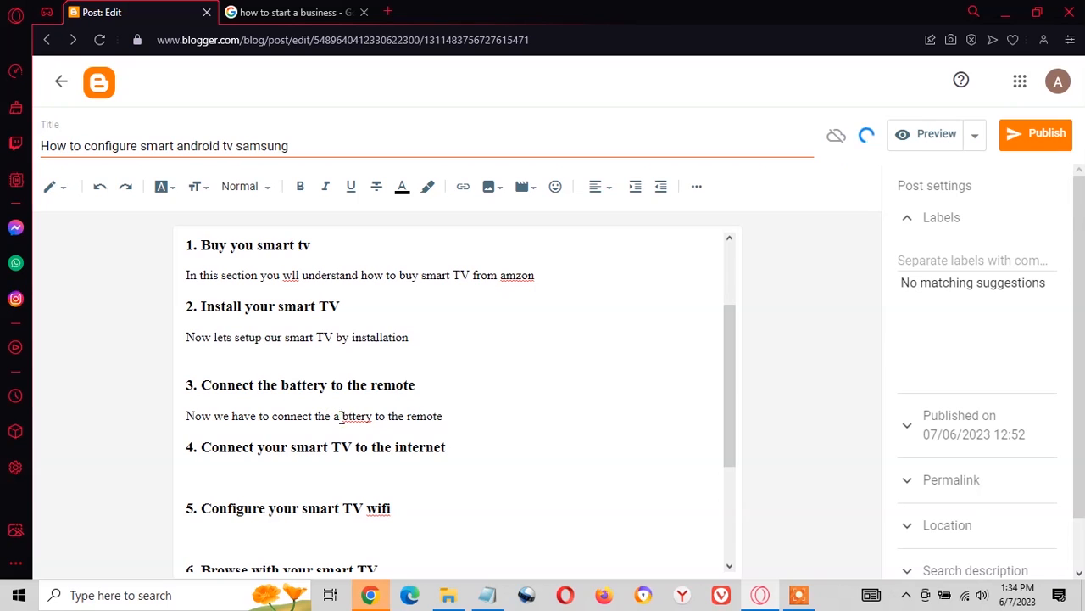
{"action": "left_click", "coordinate": [347, 416]}
{"action": "type", "text": "a"}
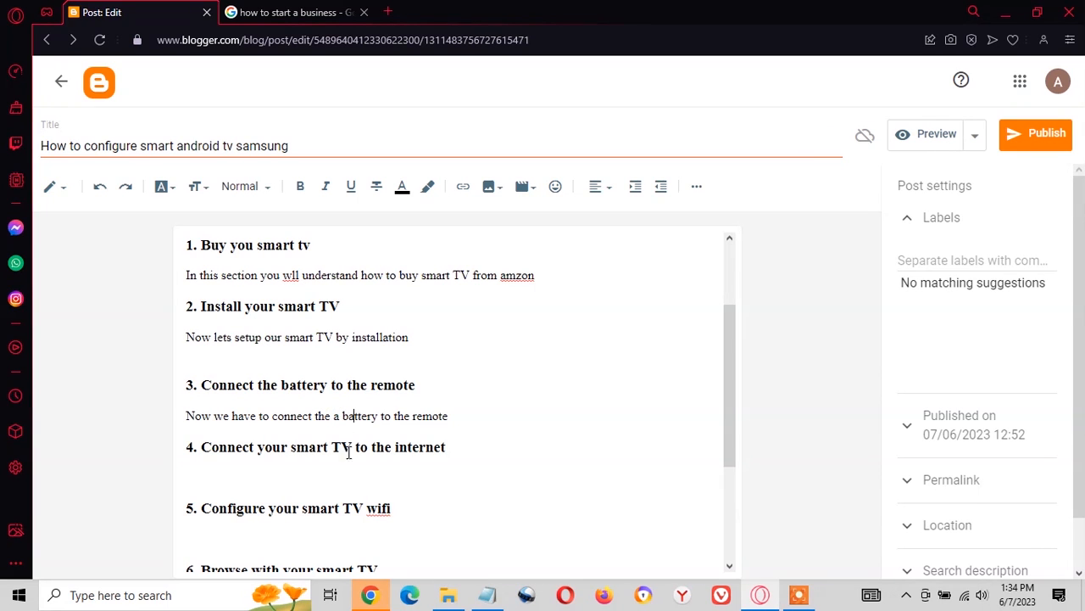
Step: Fill the empty line below the fourth heading with "Now we will connect the smart TV to the internet"
{"action": "left_click", "coordinate": [347, 459]}
{"action": "type", "text": "Now we will connect the smart"}
{"action": "key", "text": "BackSpace"}
{"action": "type", "text": "V"}
{"action": "key", "text": "BackSpace"}
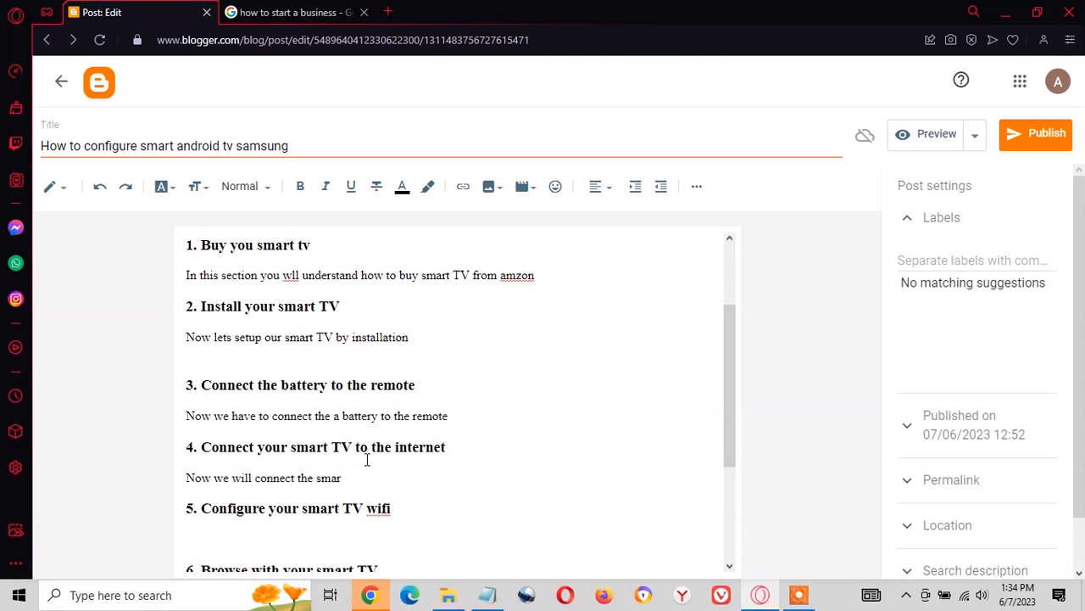
{"action": "type", "text": "TV to the internet"}
Step: Fill the empty line below the fifth heading with "Now lets configure our smart TV wifi"
{"action": "scroll", "coordinate": [367, 458], "scroll_direction": "down", "scroll_amount": 2}
{"action": "left_click", "coordinate": [346, 458]}
{"action": "type", "text": "Now lets confi"}
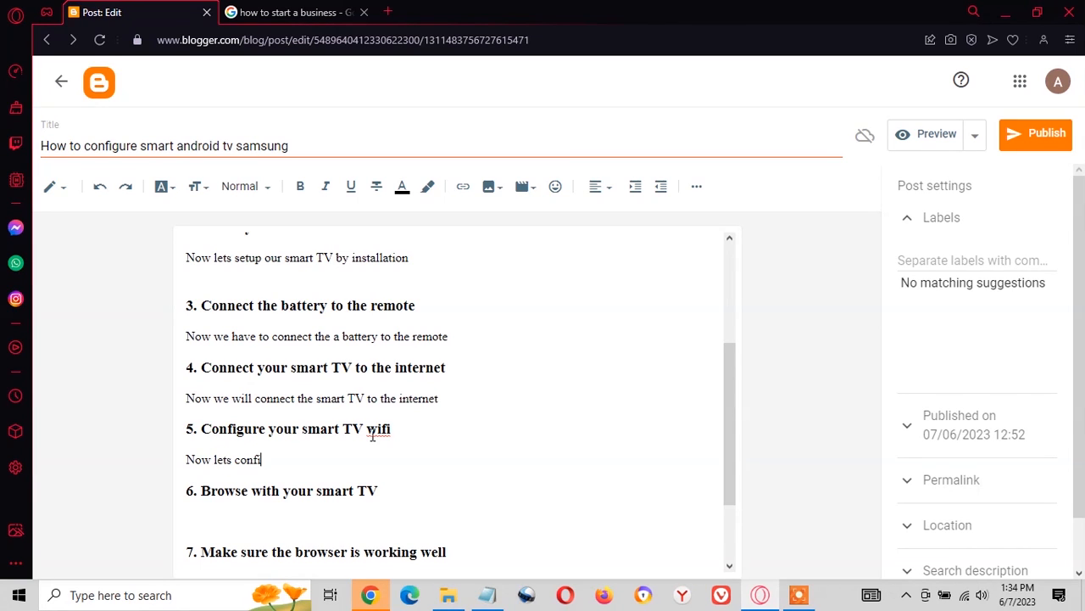
{"action": "type", "text": "gure our smart TV wifi"}
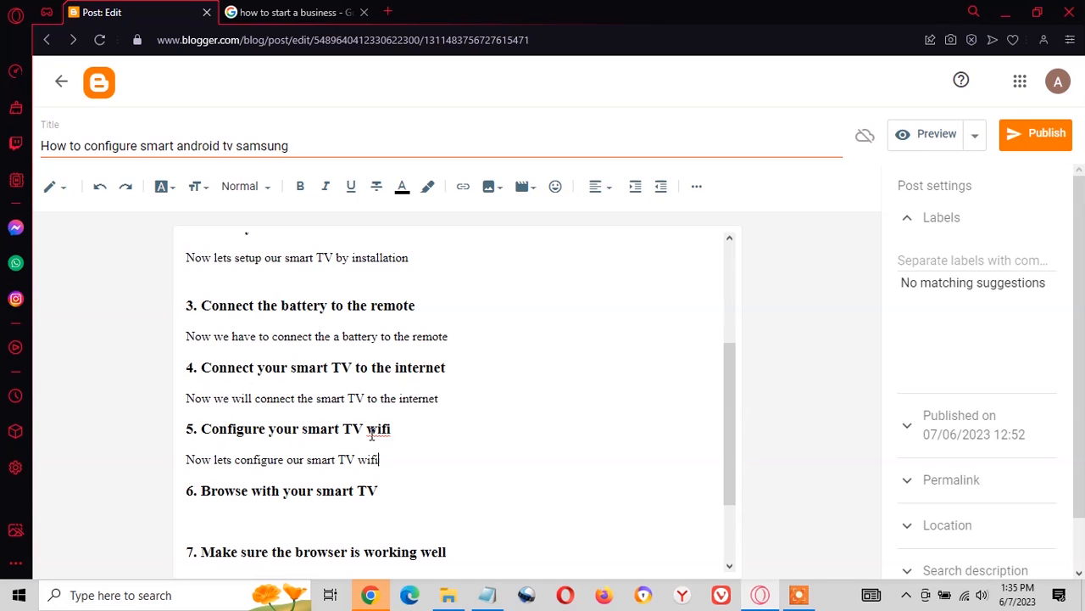
Step: Fill the empty line below "6. Browse with your smart TV" with "Then we can now start browsing with our smart TV"
{"action": "scroll", "coordinate": [370, 434], "scroll_direction": "down", "scroll_amount": 1}
{"action": "left_click", "coordinate": [327, 437]}
{"action": "type", "text": "Then "}
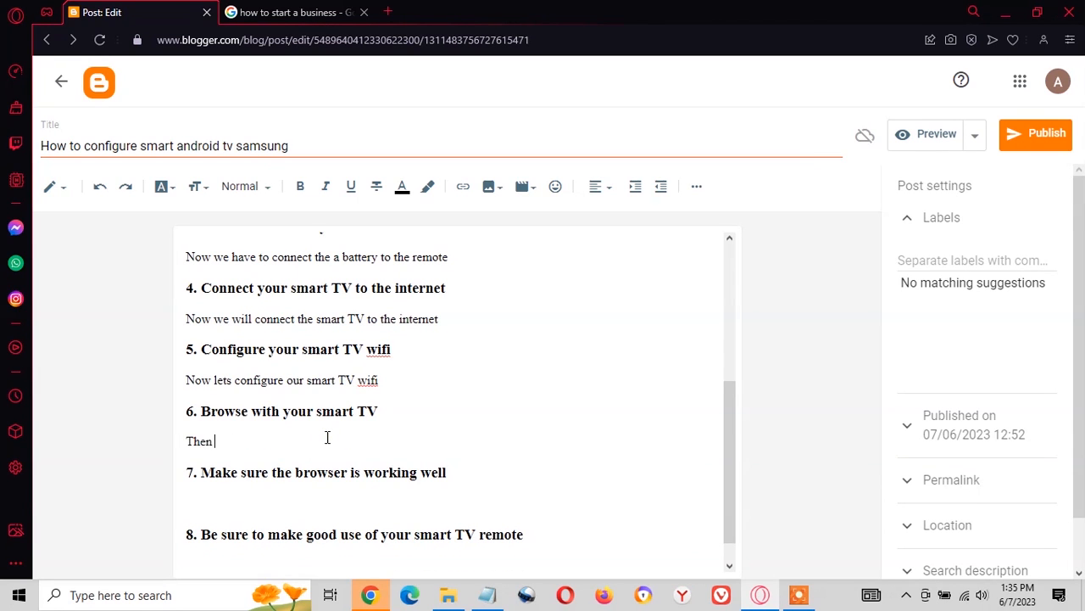
{"action": "type", "text": "we can now start browsing with"}
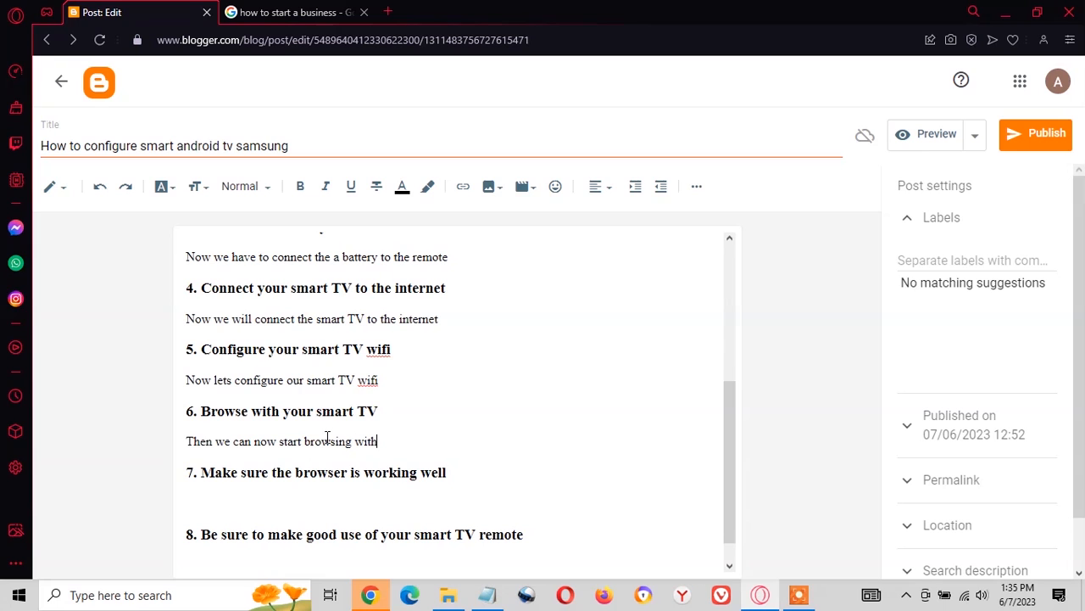
{"action": "type", "text": " out smart TV"}
Step: Fill the empty line below "7. Make sure the browser is working well" with "Now we have amde sure the browser works just fine"
{"action": "scroll", "coordinate": [327, 437], "scroll_direction": "down", "scroll_amount": 1}
{"action": "left_click", "coordinate": [331, 464]}
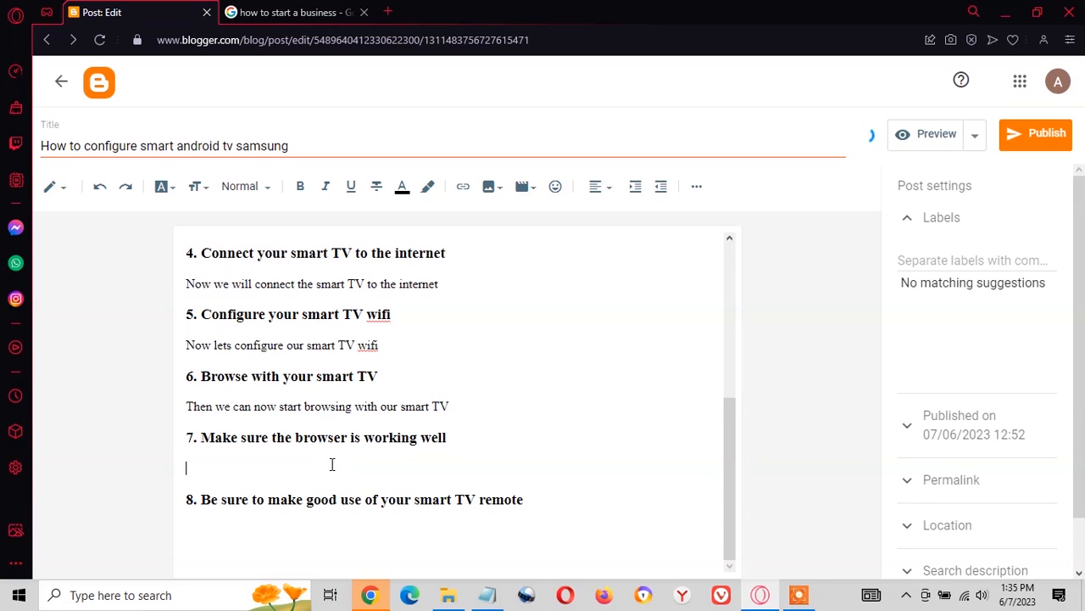
{"action": "type", "text": "Now we have amde s"}
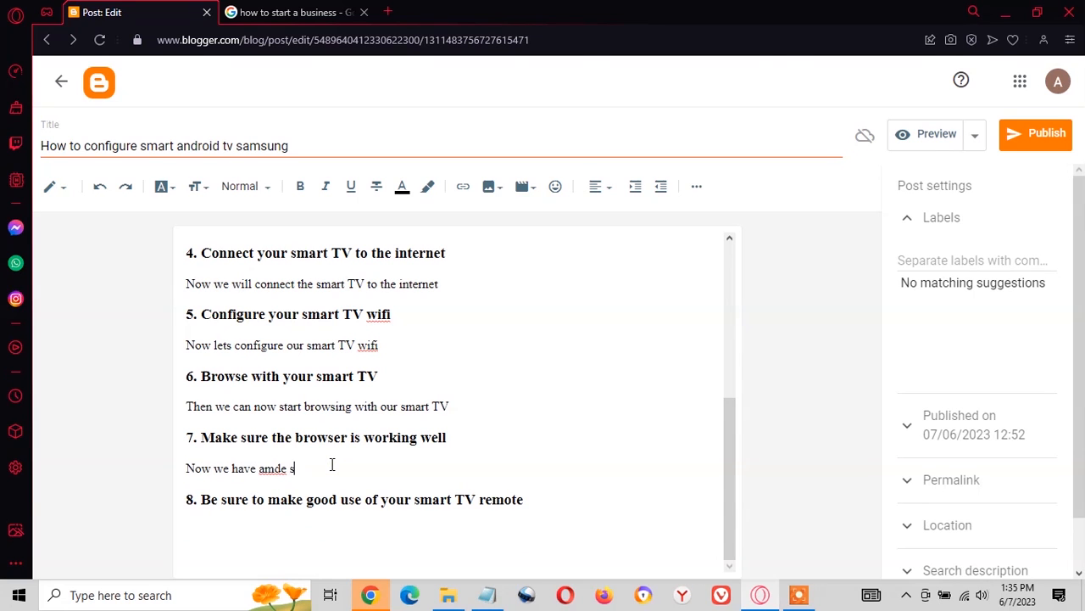
{"action": "type", "text": "ure the browser workd"}
{"action": "type", "text": " just fine"}
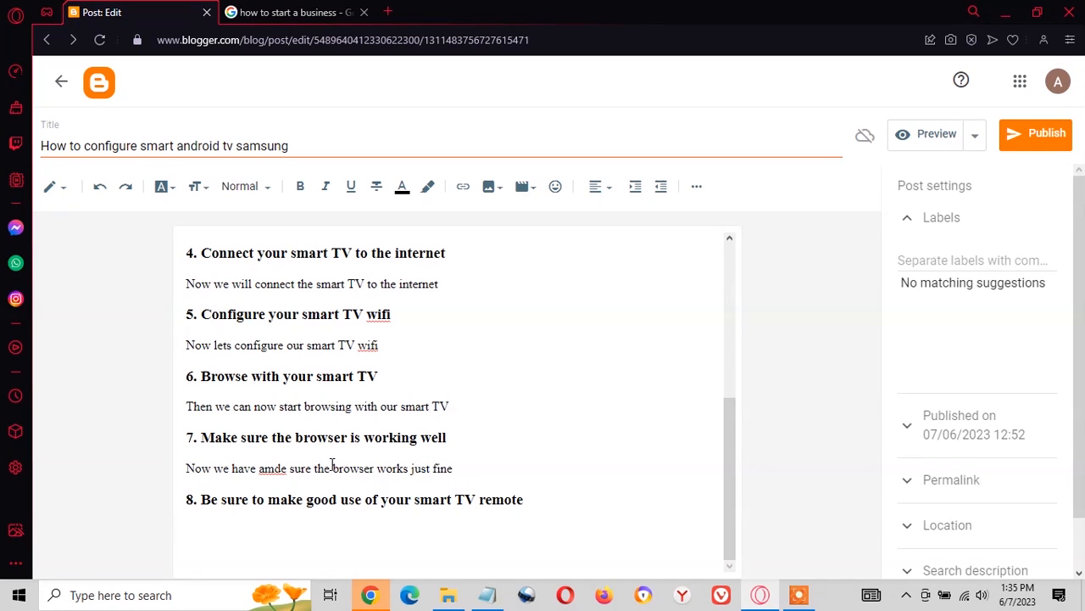
Step: Fill the empty line below the eighth heading with "Now the remote is working good"
{"action": "left_click", "coordinate": [298, 522]}
{"action": "type", "text": "Now the remote is"}
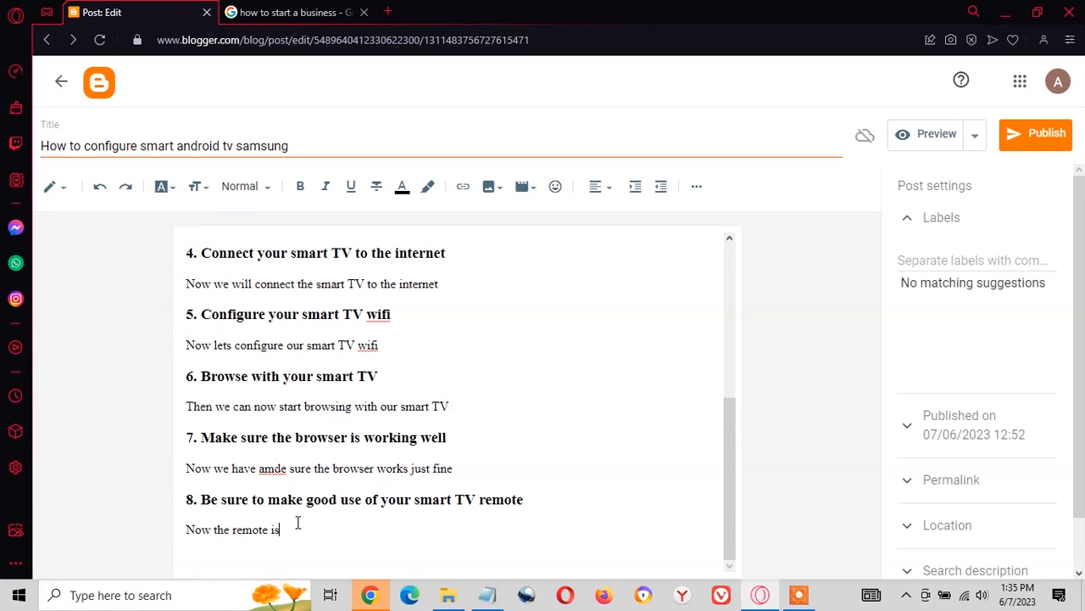
{"action": "type", "text": " working good"}
Step: Leave the editor for the posts list and reopen the draft "How to configure smart android tv samsung"
{"action": "left_click", "coordinate": [278, 468]}
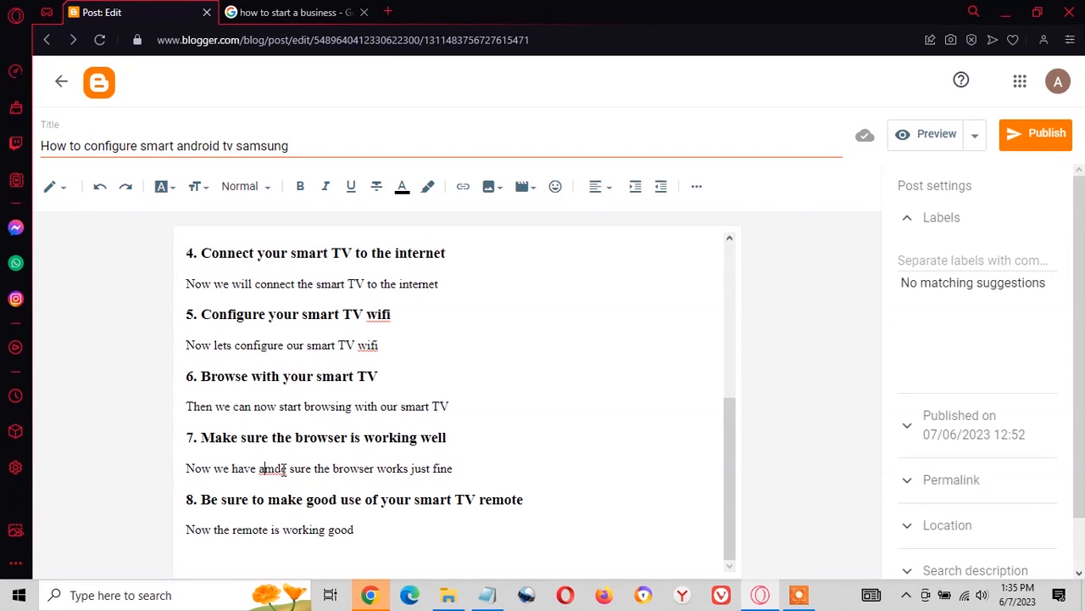
{"action": "key", "text": "Down"}
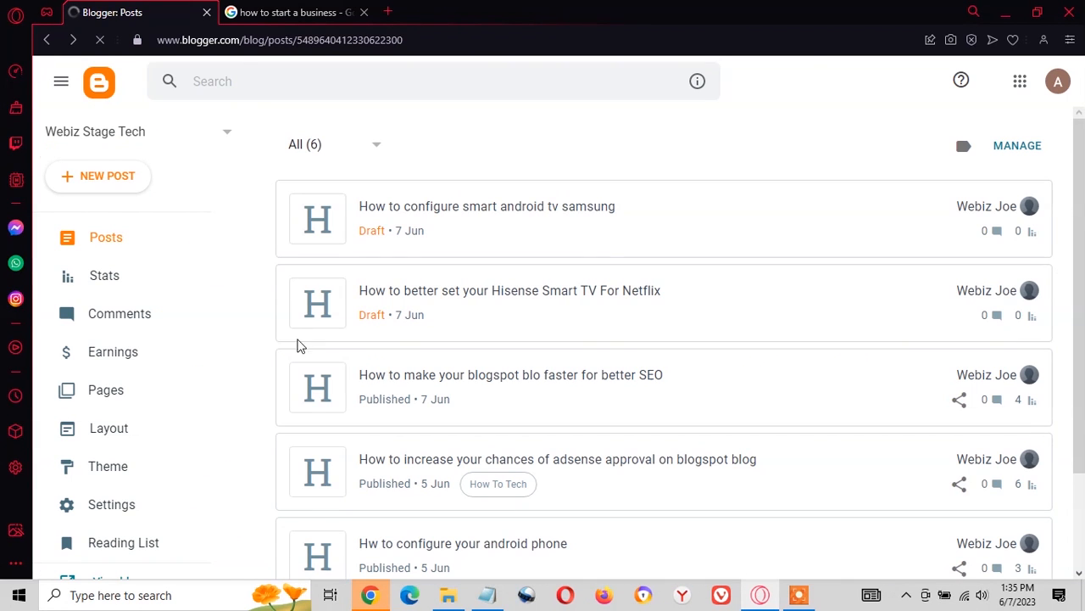
{"action": "left_click", "coordinate": [331, 11]}
{"action": "left_click", "coordinate": [195, 10]}
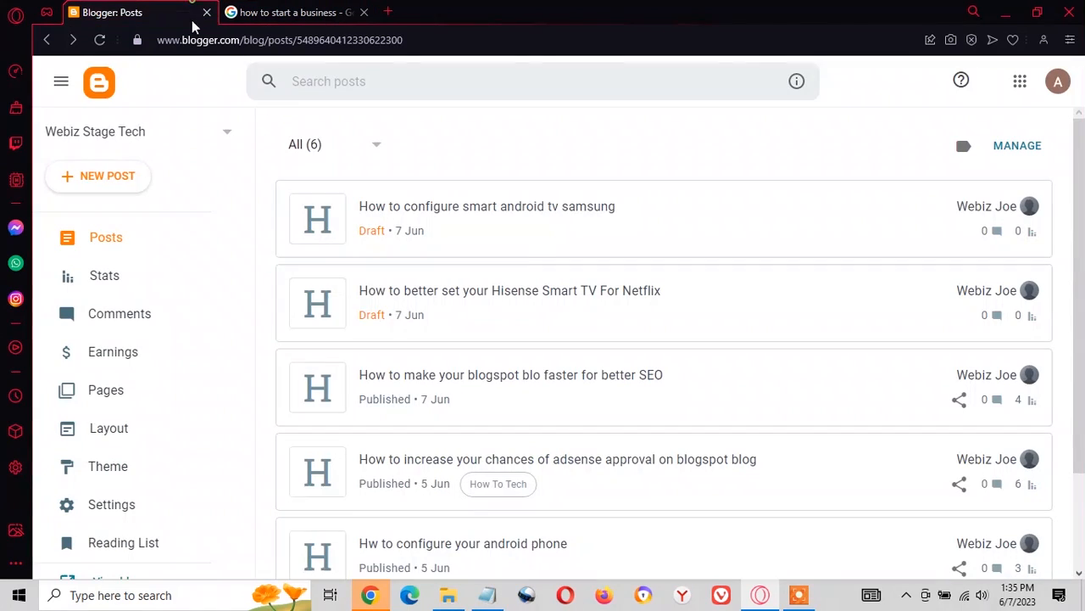
{"action": "left_click", "coordinate": [552, 231]}
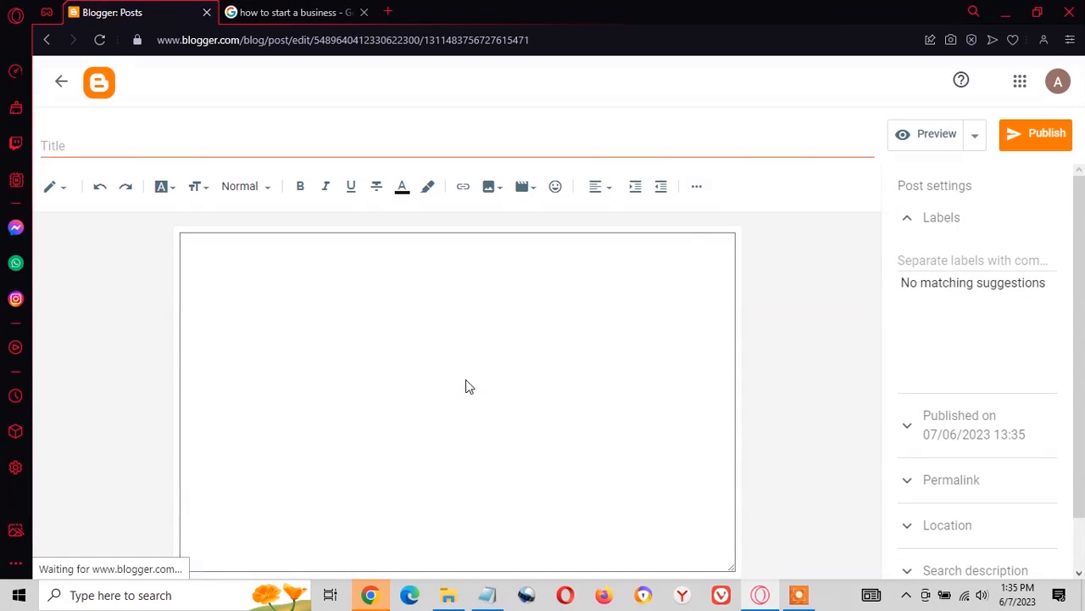
Step: Correct the misspelled word "amde" to "made" in the line below the seventh heading
{"action": "scroll", "coordinate": [307, 424], "scroll_direction": "down", "scroll_amount": 3}
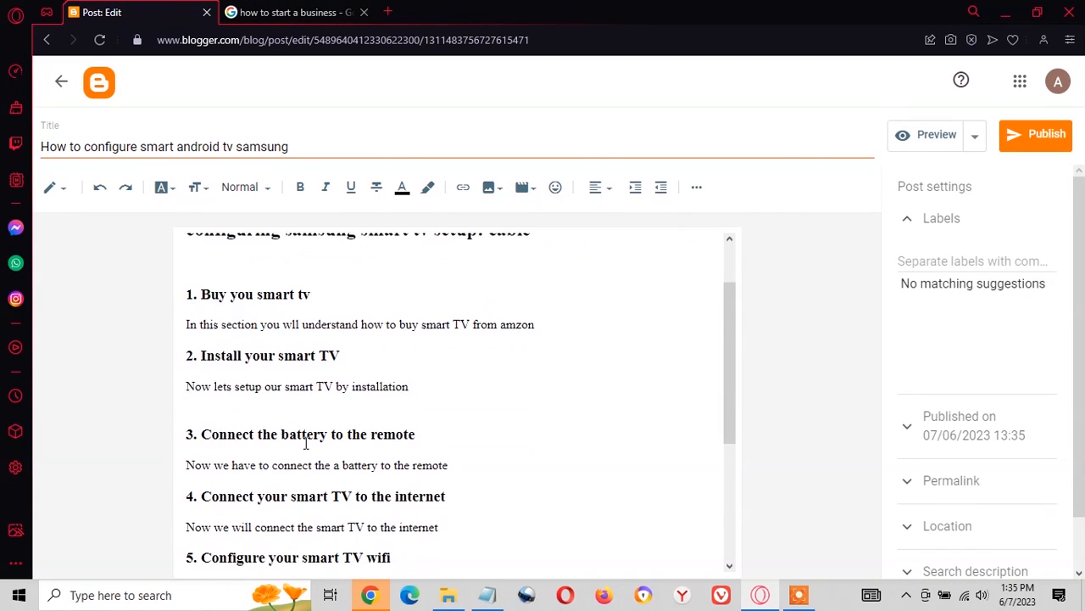
{"action": "scroll", "coordinate": [307, 449], "scroll_direction": "down", "scroll_amount": 1}
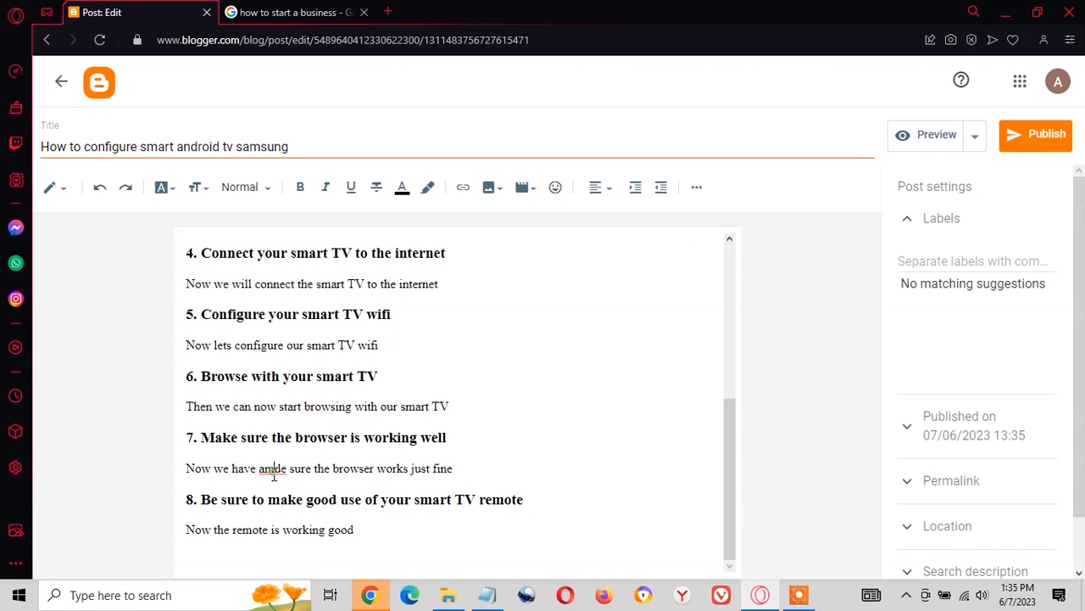
{"action": "type", "text": "a"}
{"action": "left_click", "coordinate": [266, 466]}
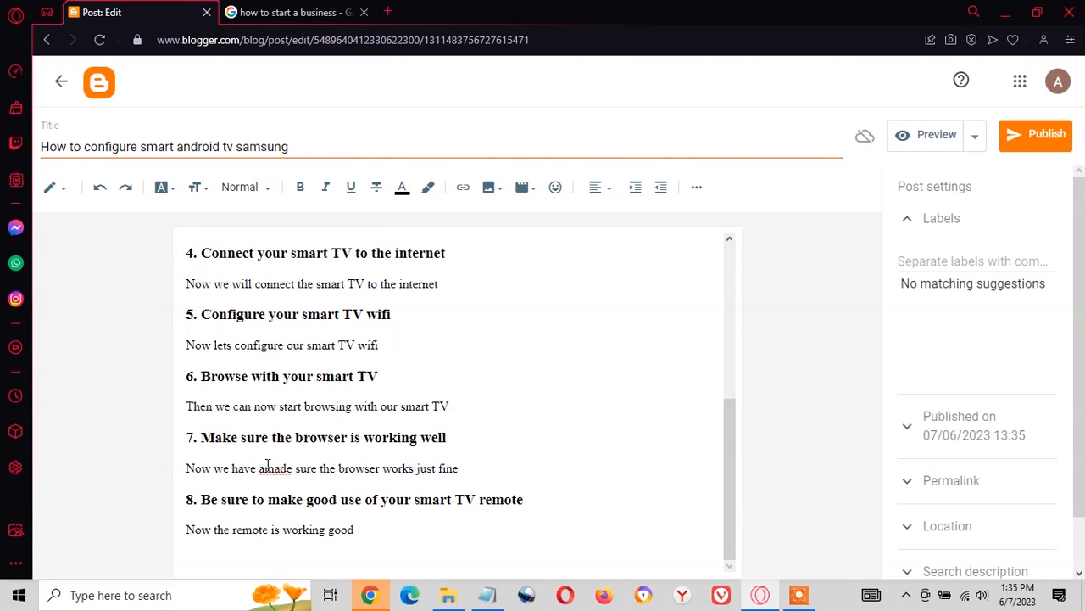
{"action": "key", "text": "BackSpace"}
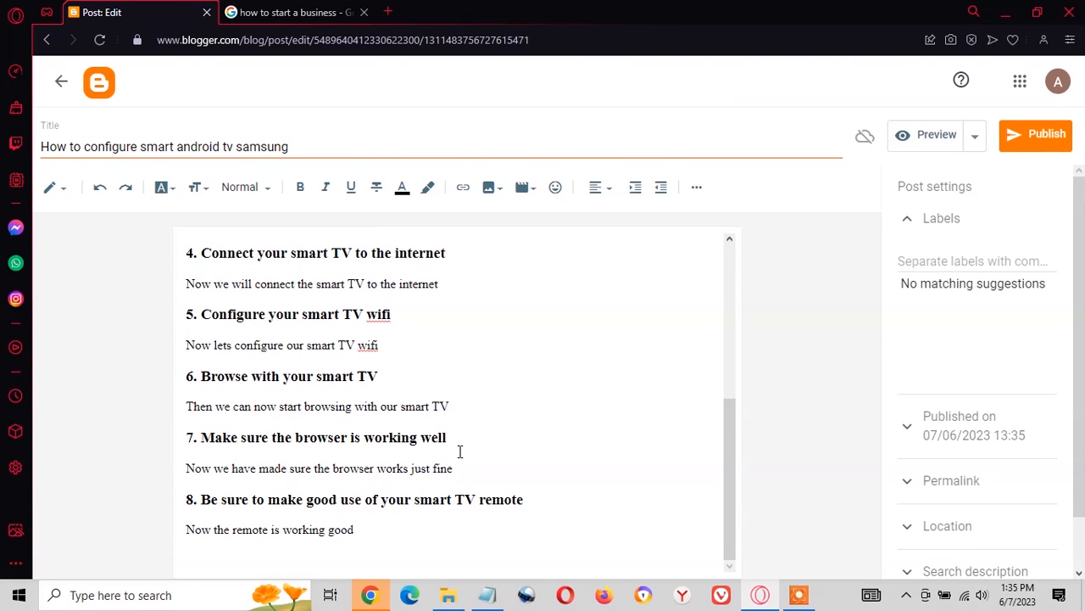
Step: Fill the empty line below the main heading with "Here we will understand how to setup and configure our samsung smart TV"
{"action": "scroll", "coordinate": [412, 382], "scroll_direction": "up", "scroll_amount": 4}
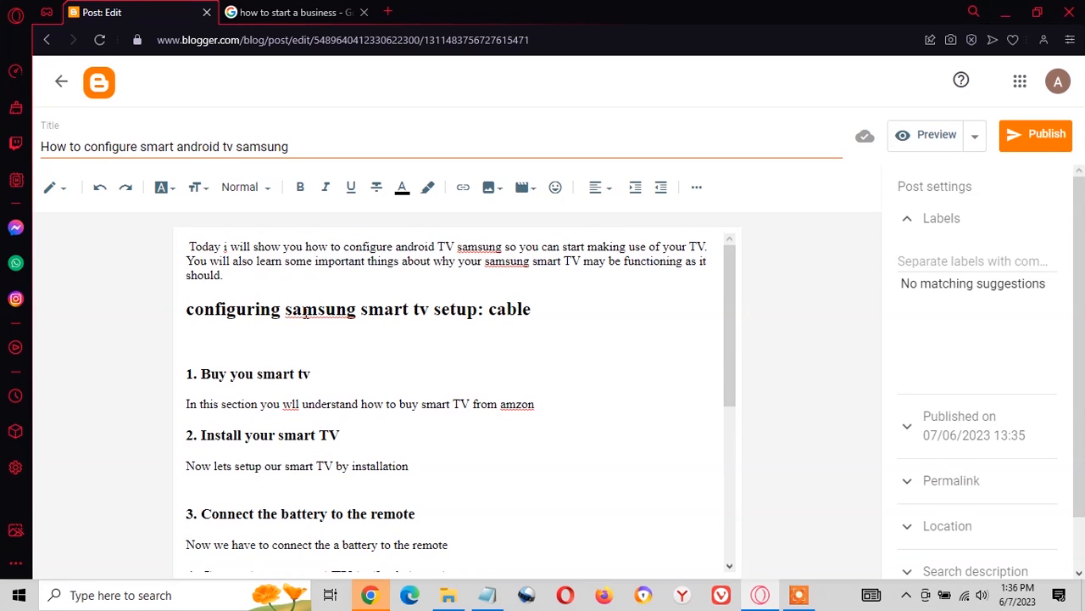
{"action": "left_click", "coordinate": [297, 343]}
{"action": "type", "text": "Here we will understand how to setup and c"}
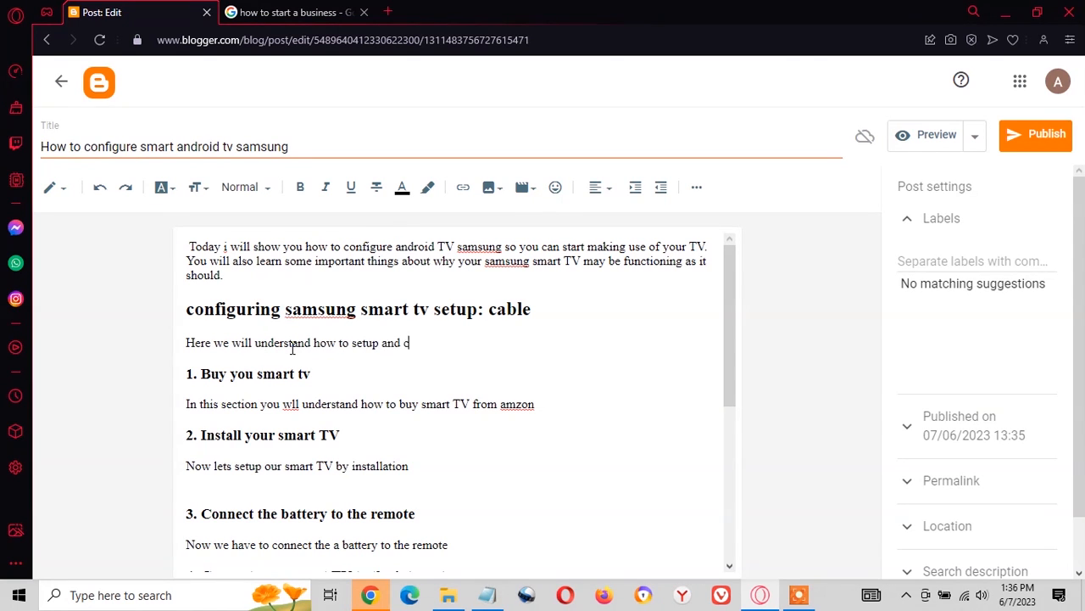
{"action": "type", "text": "onfigure our samsung "}
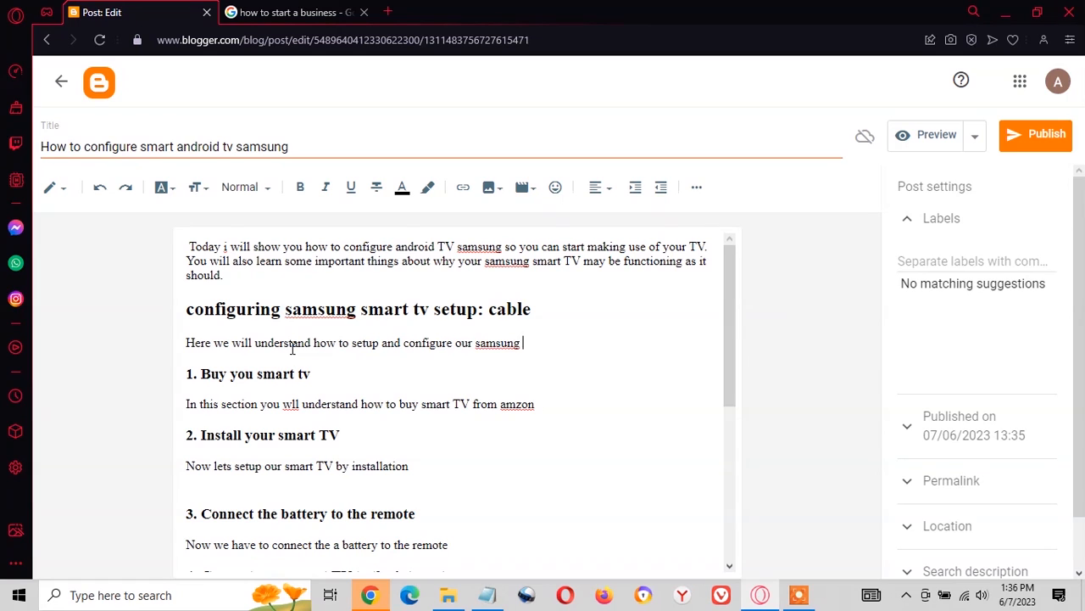
{"action": "type", "text": "smart TV"}
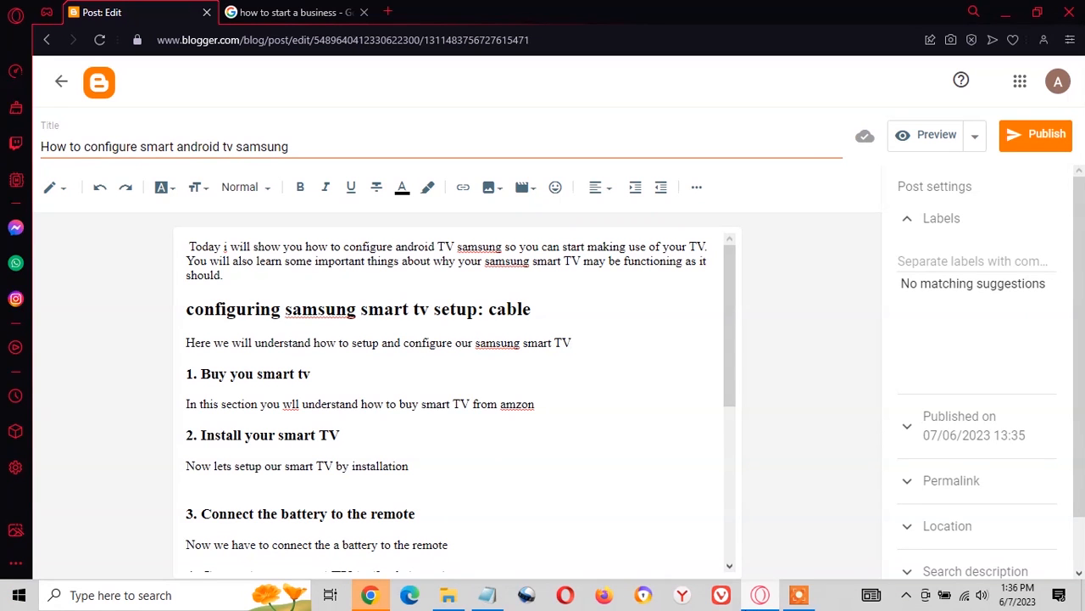
Step: Remove the leading space before "Today" at the start of the introduction paragraph
{"action": "scroll", "coordinate": [463, 373], "scroll_direction": "down", "scroll_amount": 5}
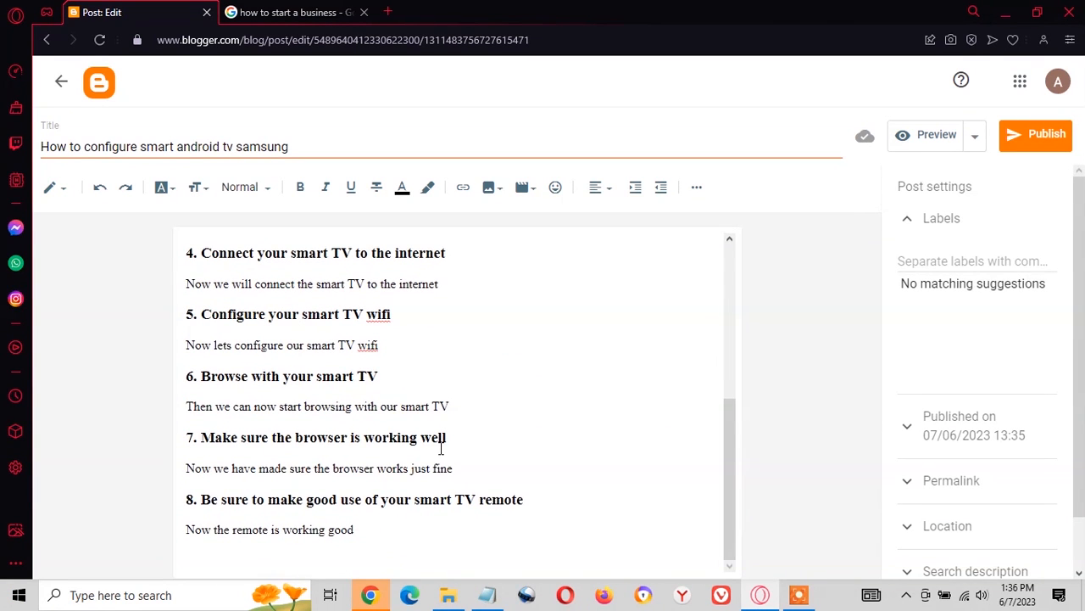
{"action": "scroll", "coordinate": [441, 449], "scroll_direction": "up", "scroll_amount": 10}
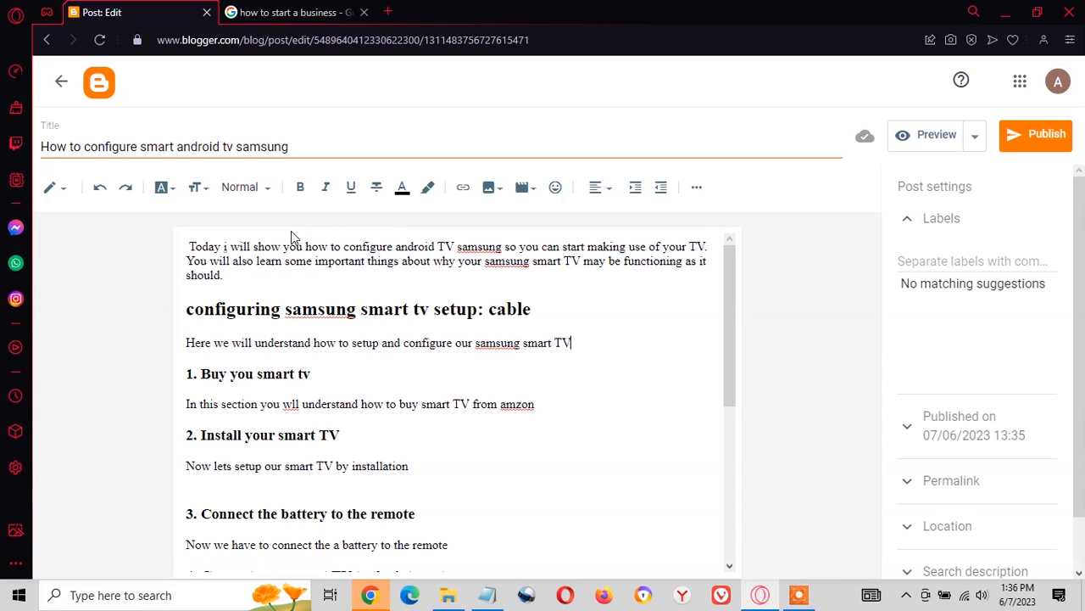
{"action": "left_click", "coordinate": [188, 245]}
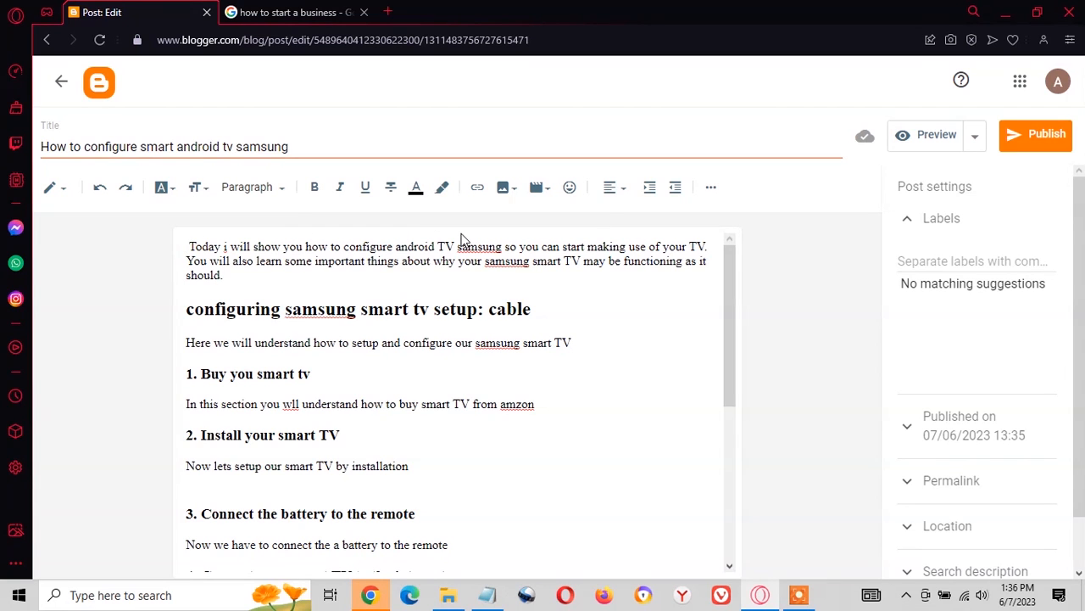
{"action": "key", "text": "BackSpace"}
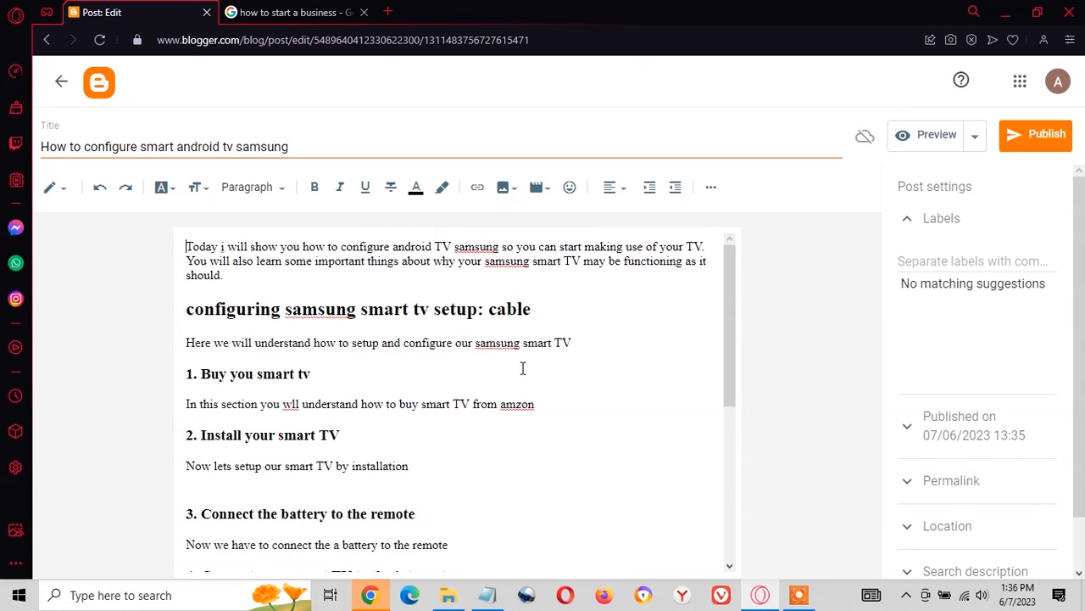
Step: Publish the post to the blog and confirm the publication
{"action": "scroll", "coordinate": [523, 368], "scroll_direction": "down", "scroll_amount": 4}
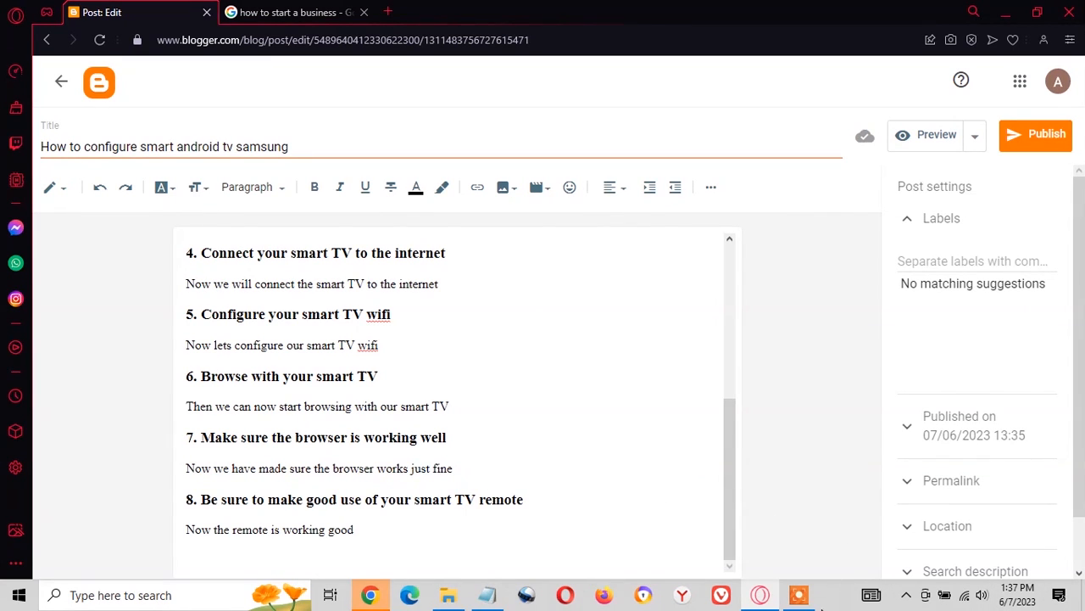
{"action": "left_click", "coordinate": [799, 594]}
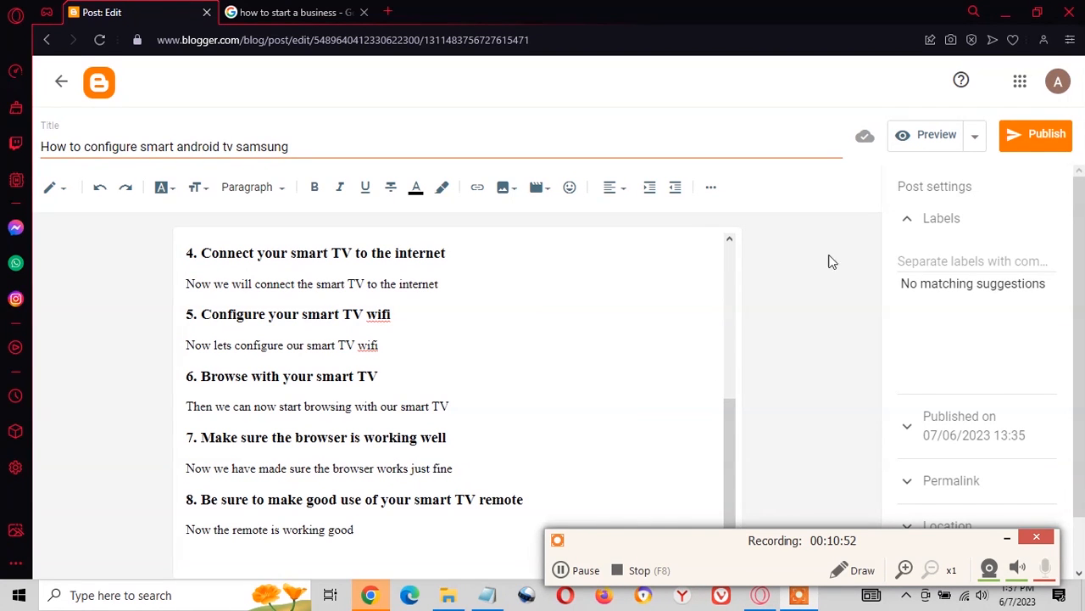
{"action": "left_click", "coordinate": [1044, 138]}
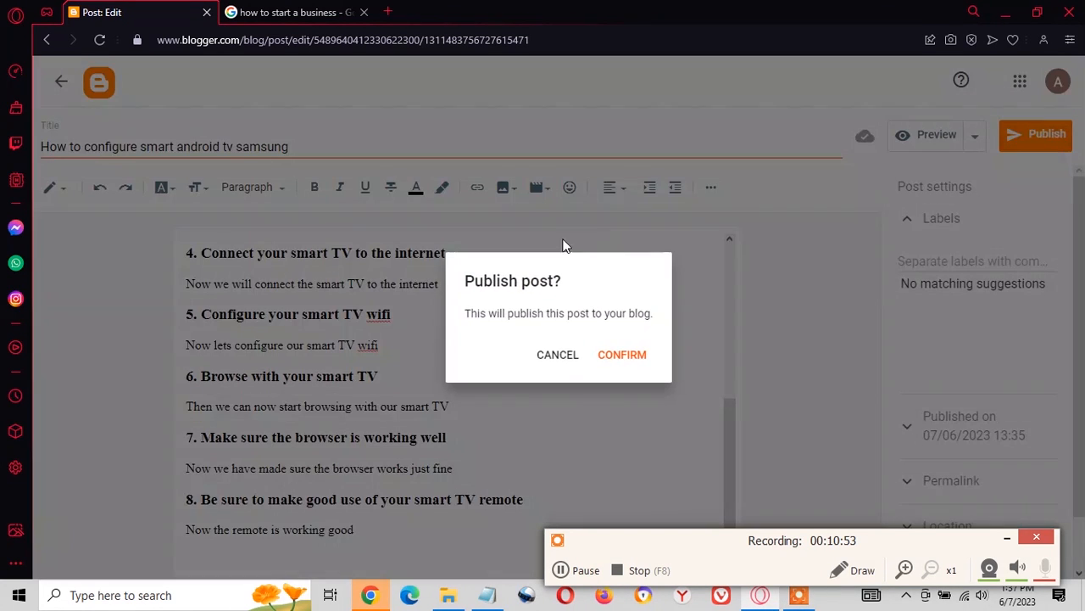
{"action": "left_click", "coordinate": [616, 375]}
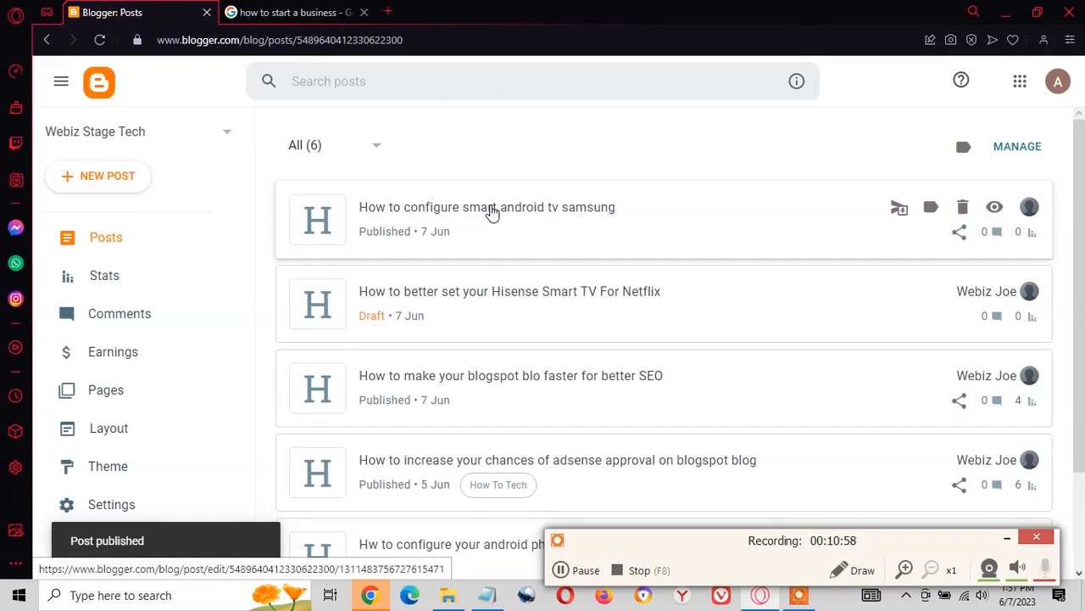
Step: Reopen the published post "How to configure smart android tv samsung" and delete the extra empty line above "3. Connect the battery to the remote"
{"action": "left_click", "coordinate": [488, 211]}
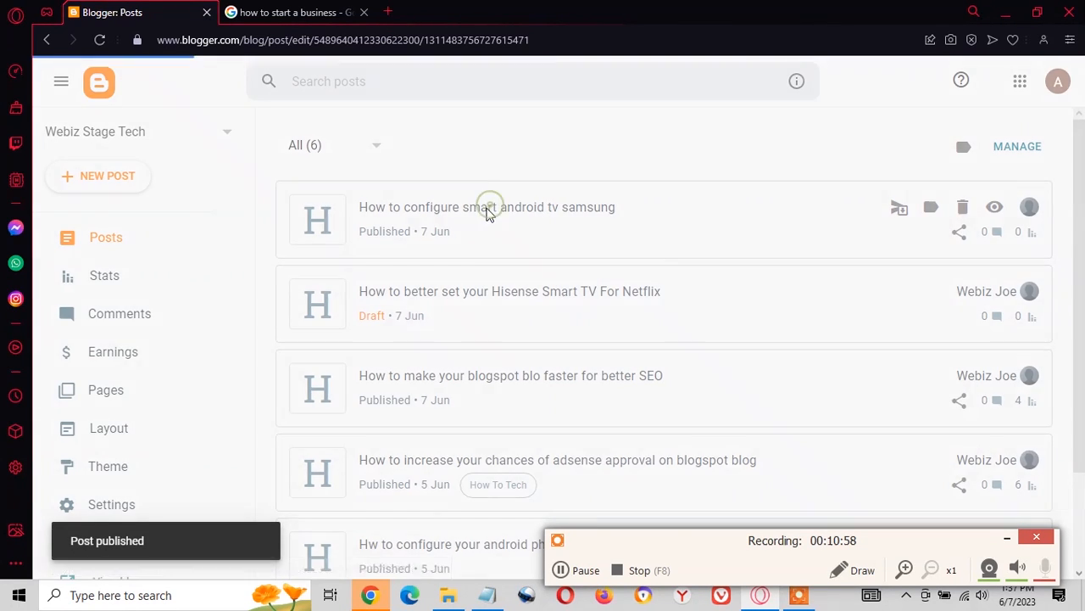
{"action": "scroll", "coordinate": [266, 317], "scroll_direction": "down", "scroll_amount": 1}
{"action": "scroll", "coordinate": [266, 317], "scroll_direction": "up", "scroll_amount": 1}
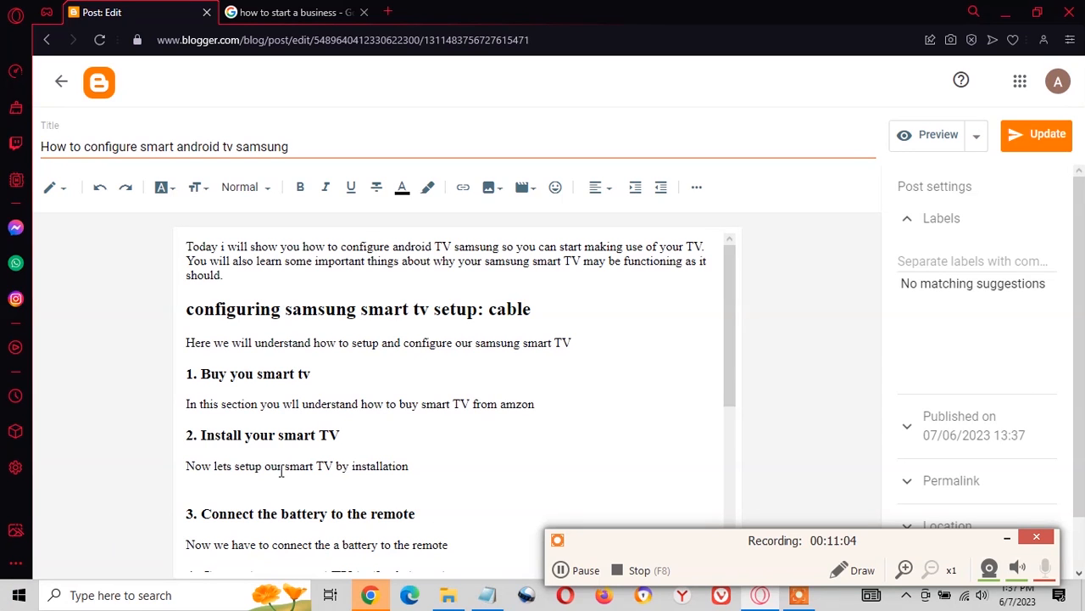
{"action": "scroll", "coordinate": [294, 337], "scroll_direction": "down", "scroll_amount": 1}
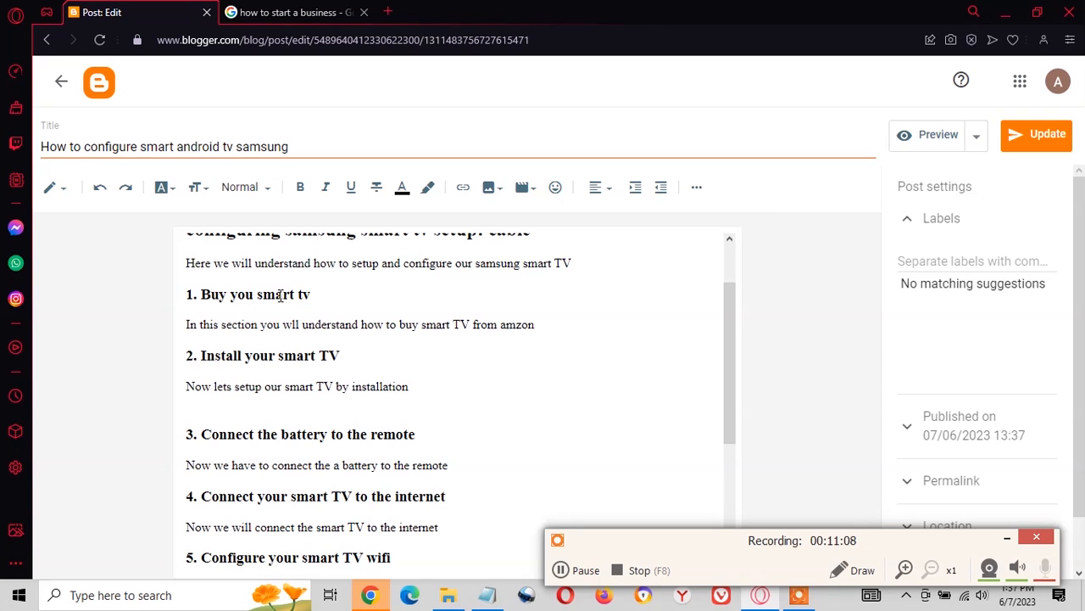
{"action": "scroll", "coordinate": [281, 294], "scroll_direction": "down", "scroll_amount": 1}
{"action": "left_click", "coordinate": [282, 317]}
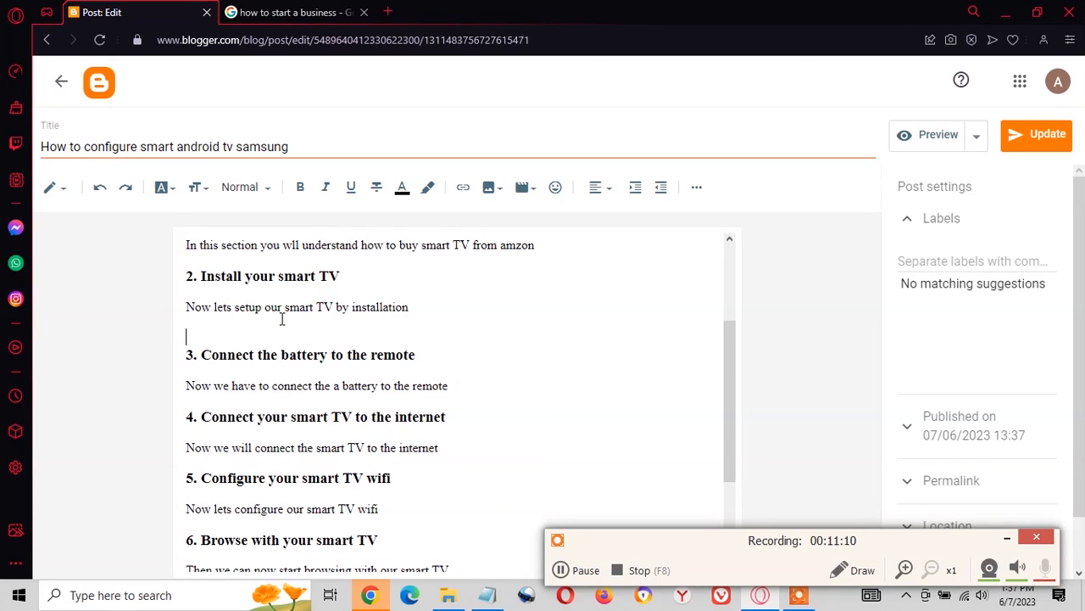
{"action": "key", "text": "BackSpace"}
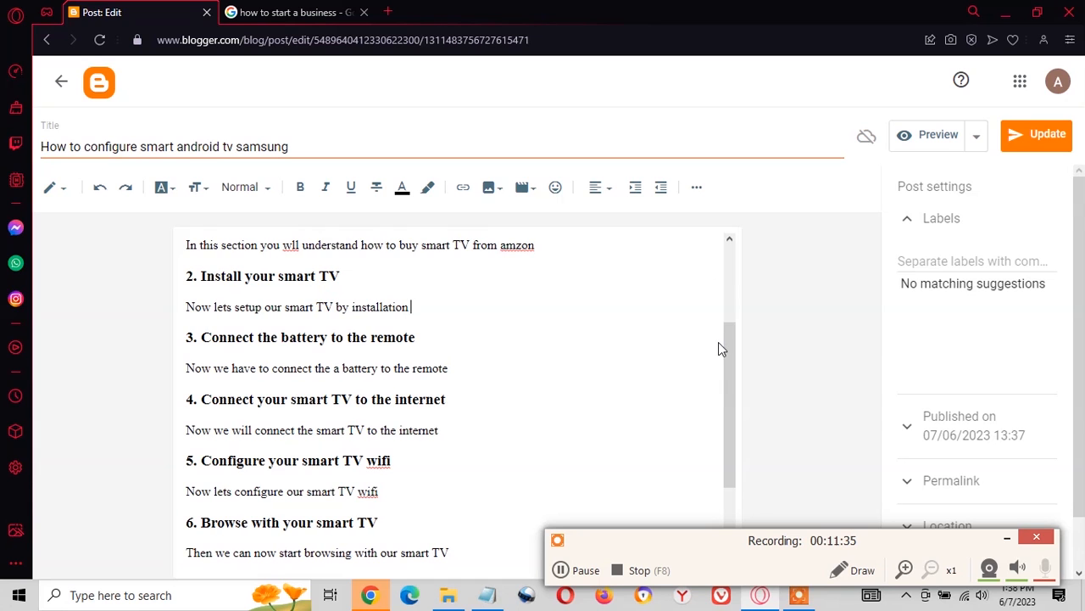
Step: Review the post's introduction, main heading and eight numbered sub-headings with their explanations, alongside the Google results for "how to start a business"
{"action": "scroll", "coordinate": [718, 342], "scroll_direction": "down", "scroll_amount": 3}
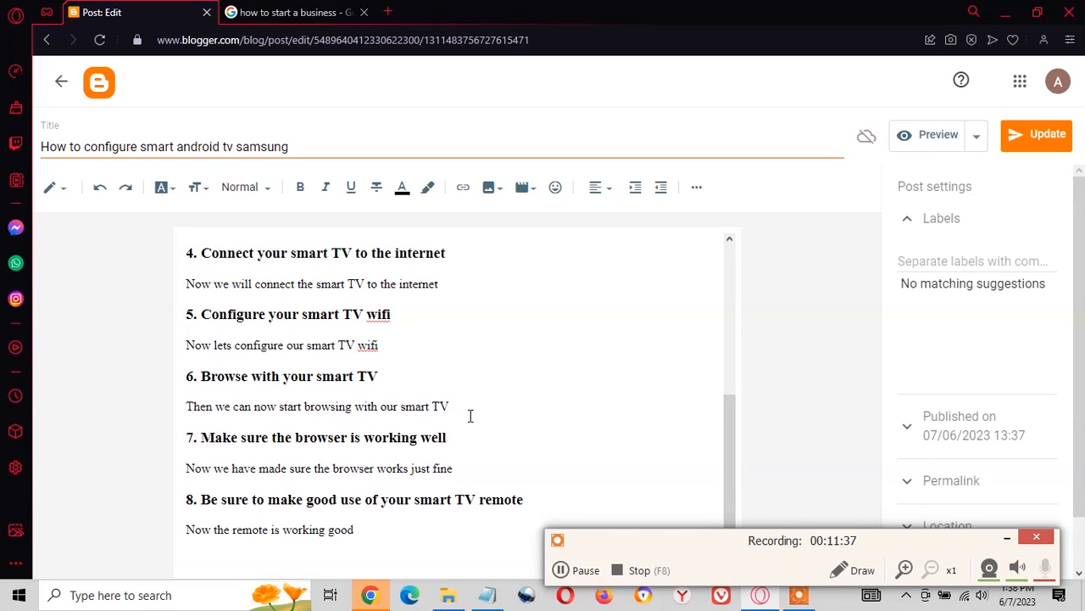
{"action": "left_click", "coordinate": [312, 16]}
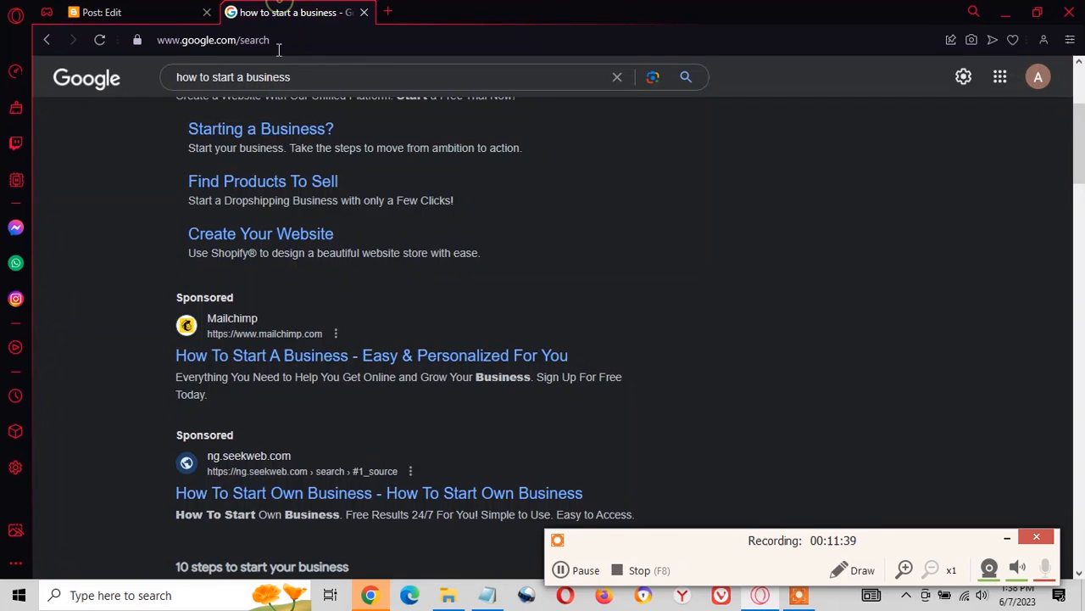
{"action": "left_click", "coordinate": [132, 12]}
{"action": "scroll", "coordinate": [209, 339], "scroll_direction": "up", "scroll_amount": 5}
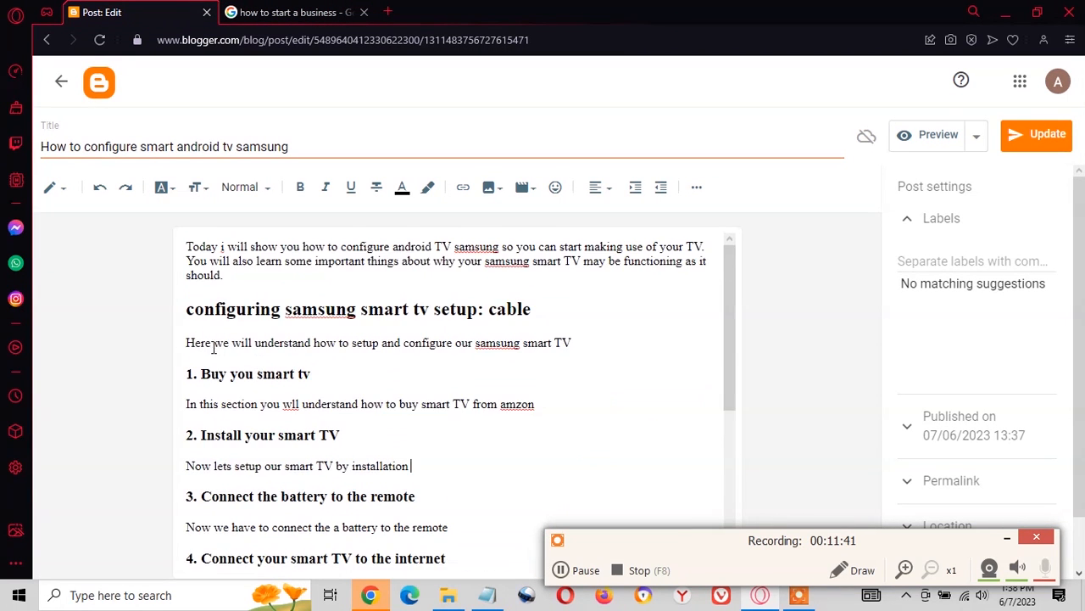
{"action": "scroll", "coordinate": [209, 336], "scroll_direction": "down", "scroll_amount": 2}
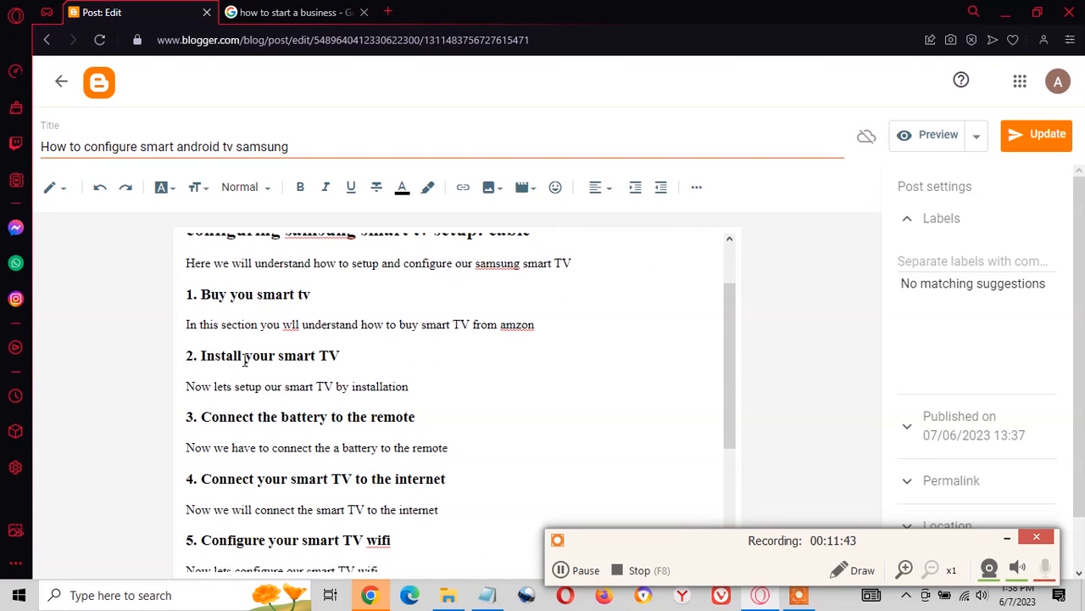
{"action": "scroll", "coordinate": [303, 354], "scroll_direction": "down", "scroll_amount": 1}
{"action": "scroll", "coordinate": [304, 354], "scroll_direction": "down", "scroll_amount": 1}
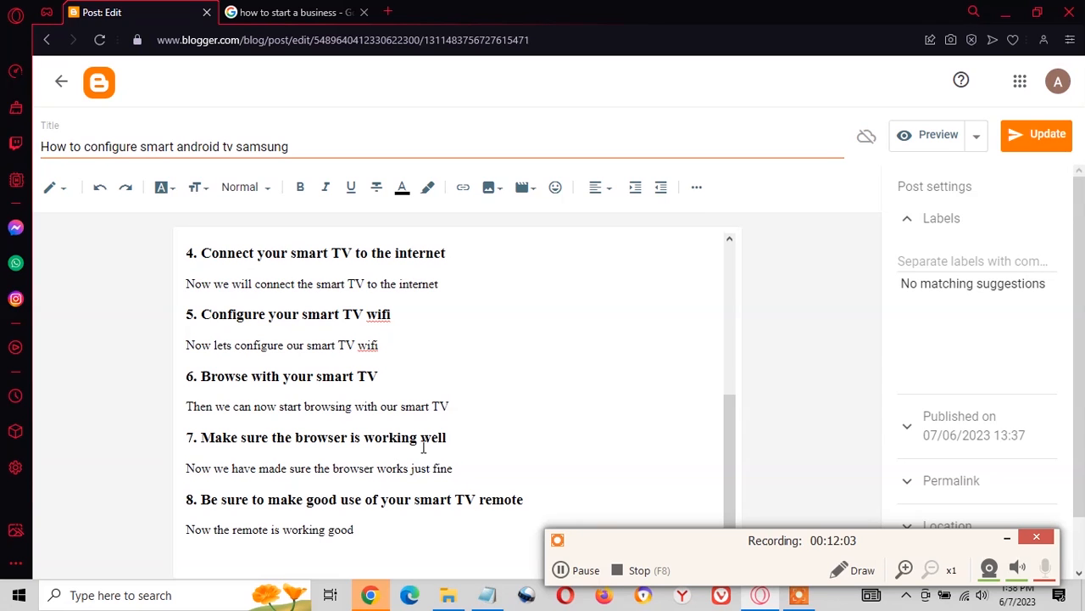
{"action": "left_click", "coordinate": [1005, 537]}
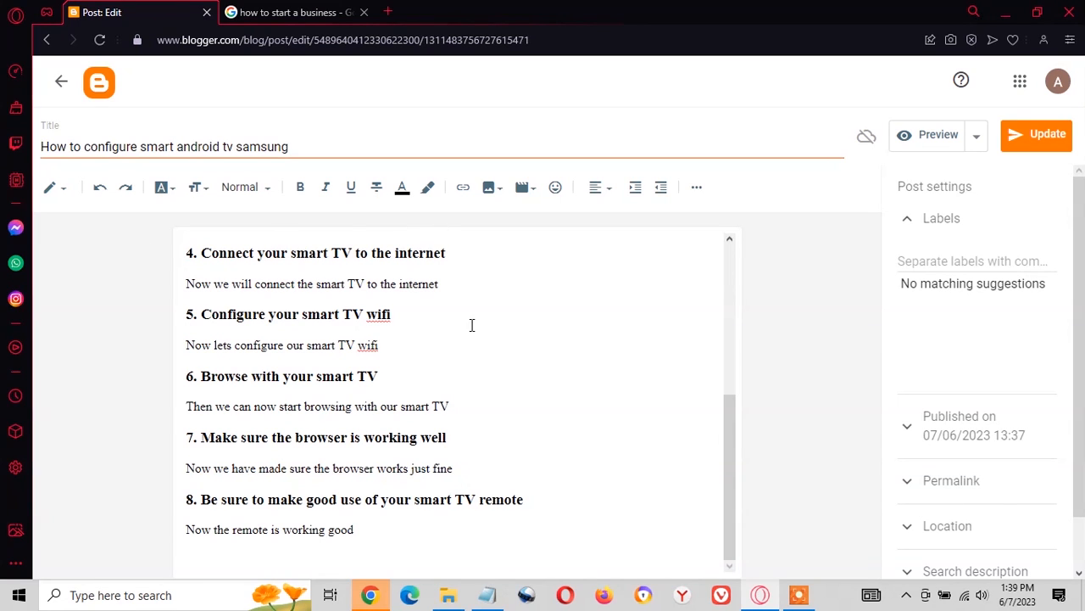
Step: Update the published post "How to configure smart android tv samsung" with the latest edits
{"action": "left_click", "coordinate": [800, 596]}
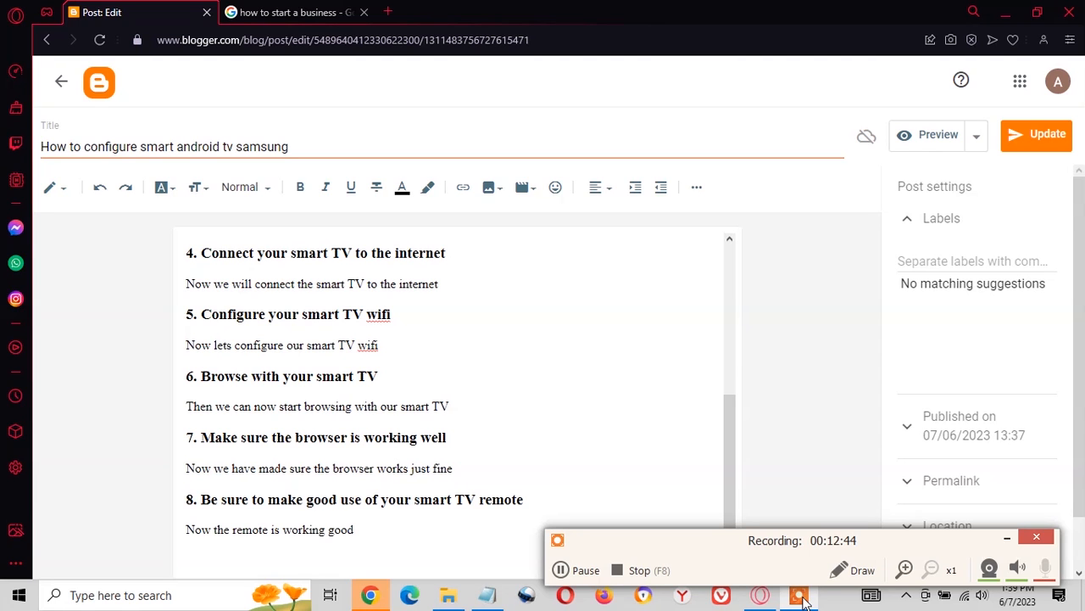
{"action": "left_click_drag", "start_coordinate": [862, 537], "coordinate": [882, 523]}
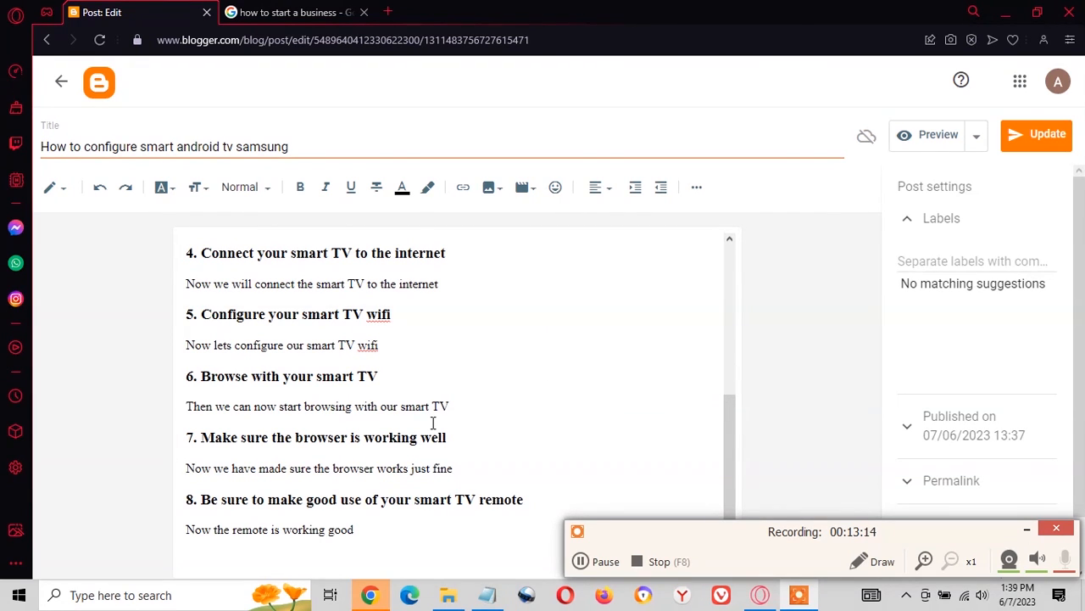
{"action": "left_click", "coordinate": [1022, 139]}
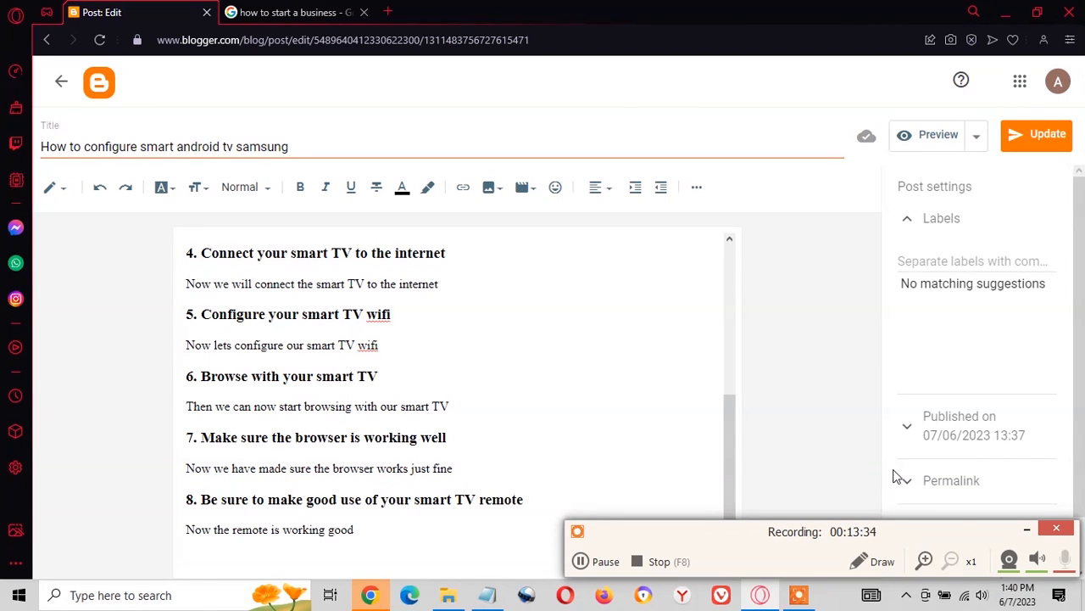
{"action": "left_click", "coordinate": [1026, 531]}
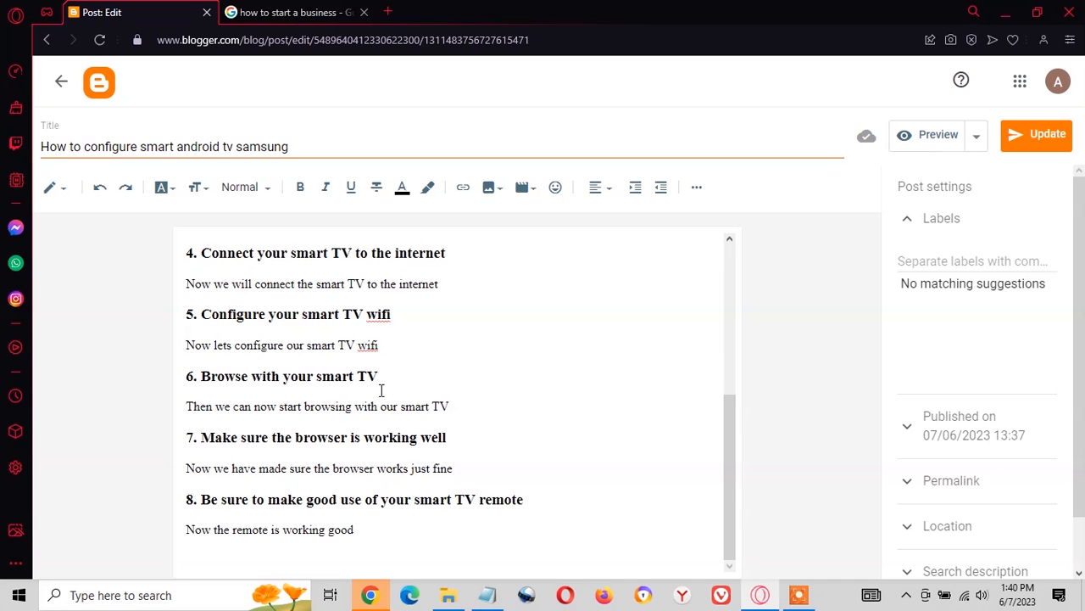
Step: Examine the "10 steps to start your business" featured snippet in the Google results and return to the post editor
{"action": "left_click", "coordinate": [276, 14]}
{"action": "scroll", "coordinate": [342, 390], "scroll_direction": "down", "scroll_amount": 3}
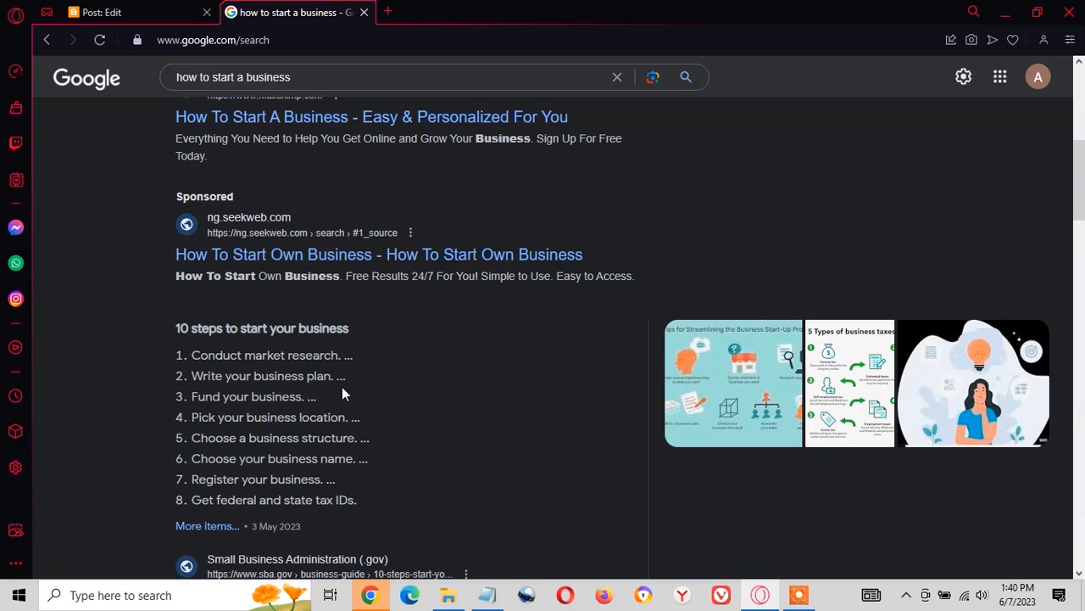
{"action": "scroll", "coordinate": [341, 394], "scroll_direction": "down", "scroll_amount": 1}
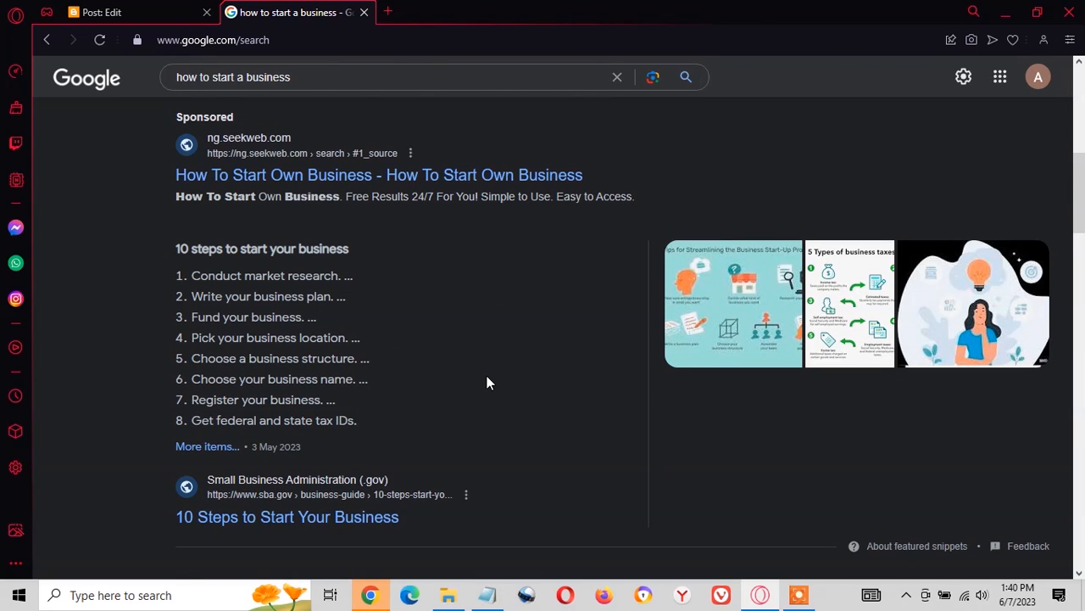
{"action": "left_click", "coordinate": [94, 10]}
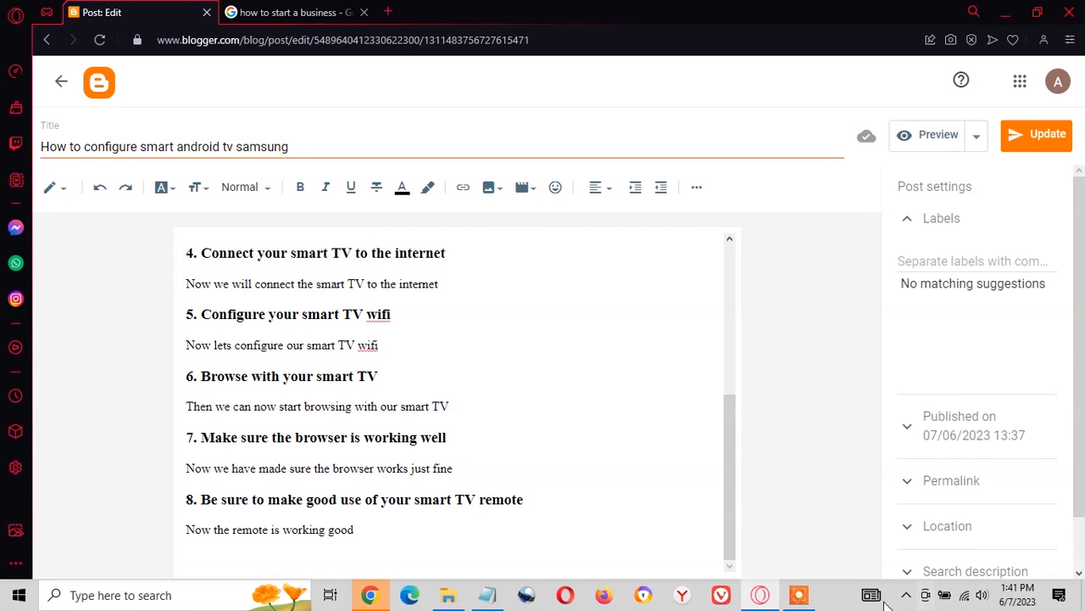
Step: Look back over the post's numbered sub-headings and leave the editor for the blog's posts list
{"action": "left_click", "coordinate": [795, 596]}
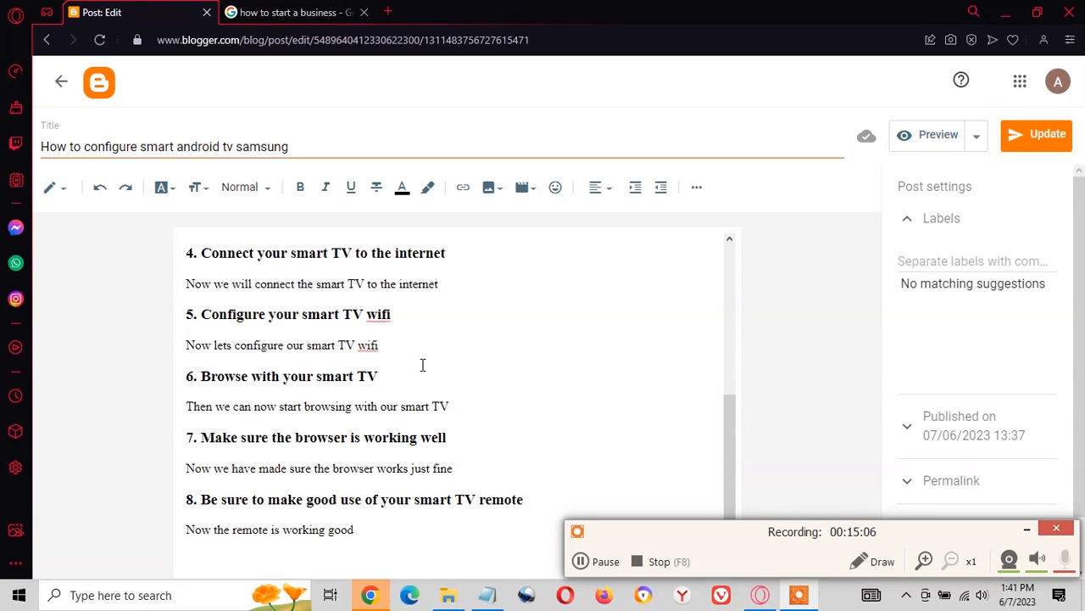
{"action": "scroll", "coordinate": [381, 293], "scroll_direction": "up", "scroll_amount": 2}
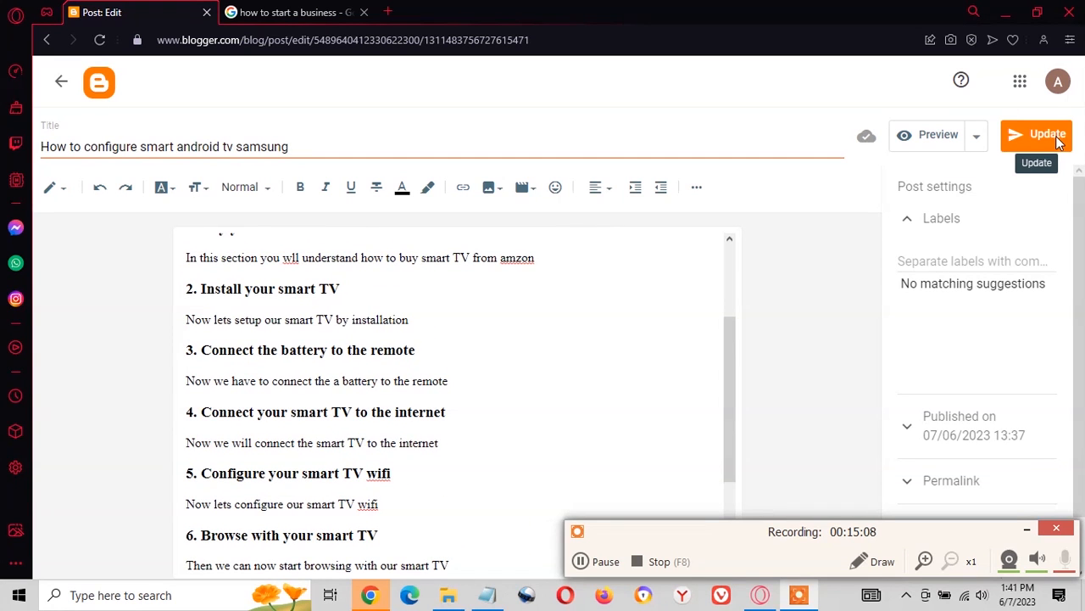
{"action": "left_click", "coordinate": [61, 80]}
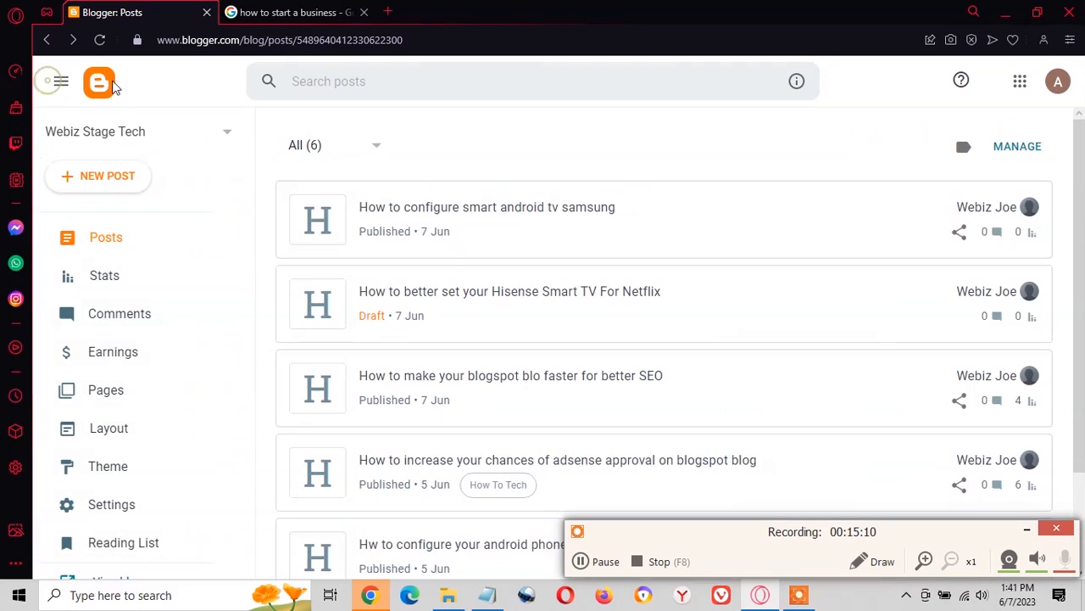
Step: Look through the full Google results page for "how to start a business", including the related searches
{"action": "left_click", "coordinate": [296, 12]}
{"action": "scroll", "coordinate": [249, 220], "scroll_direction": "down", "scroll_amount": 15}
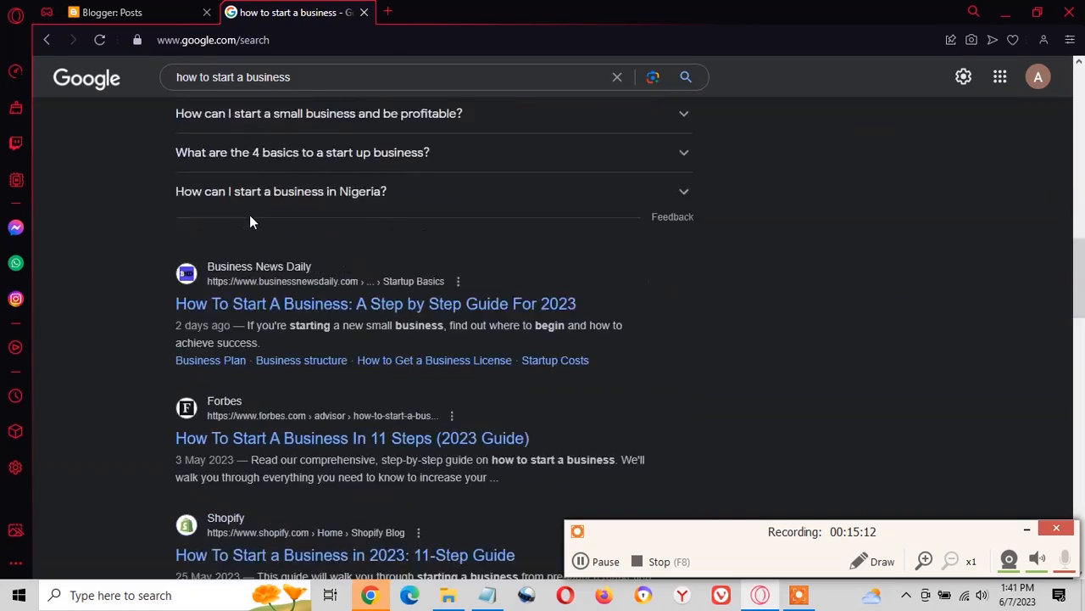
{"action": "scroll", "coordinate": [249, 220], "scroll_direction": "down", "scroll_amount": 6}
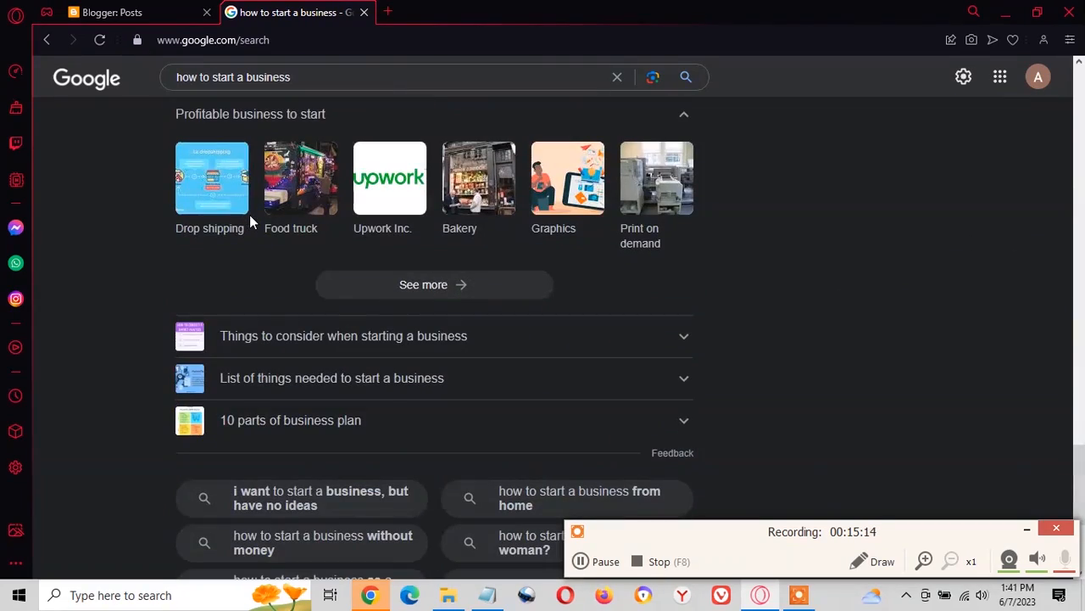
{"action": "scroll", "coordinate": [235, 252], "scroll_direction": "up", "scroll_amount": 15}
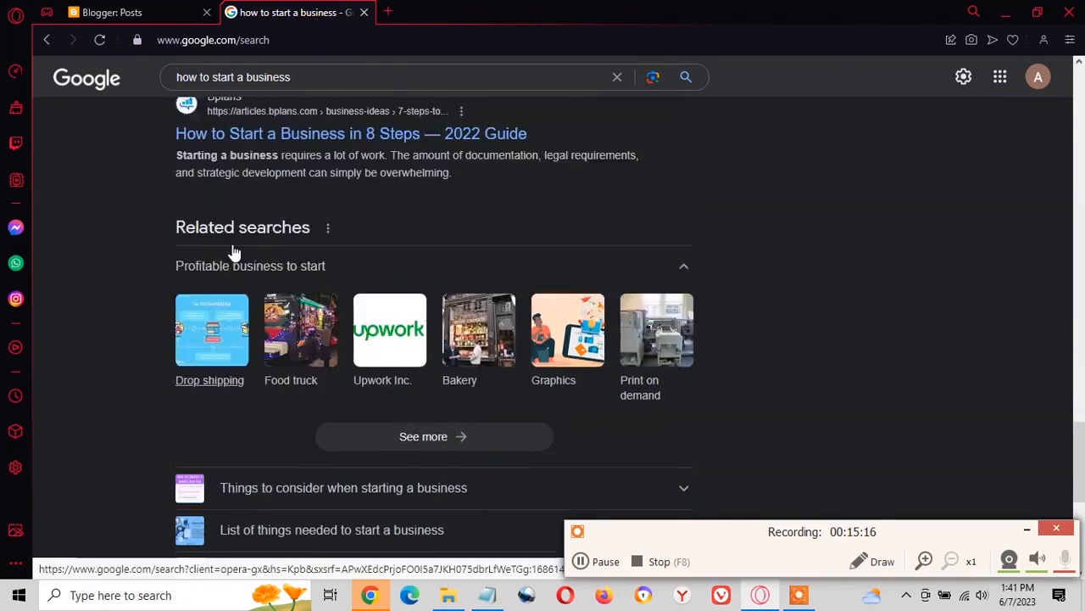
{"action": "scroll", "coordinate": [234, 252], "scroll_direction": "up", "scroll_amount": 10}
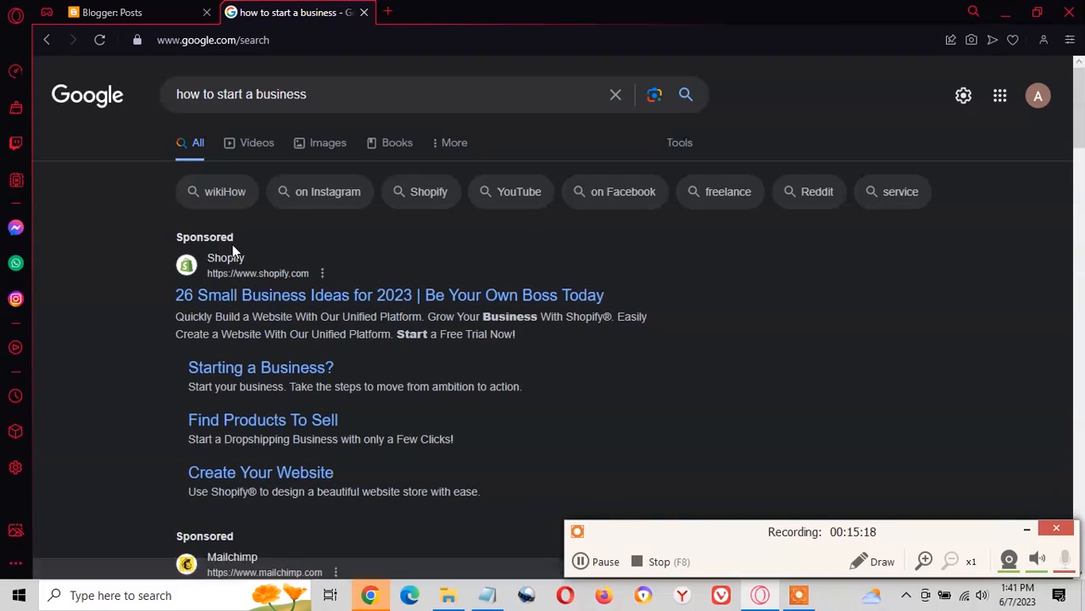
Step: Replace the Google query with "starting a business" and run the search
{"action": "double_click", "coordinate": [316, 99]}
{"action": "left_click_drag", "start_coordinate": [317, 99], "coordinate": [160, 98]}
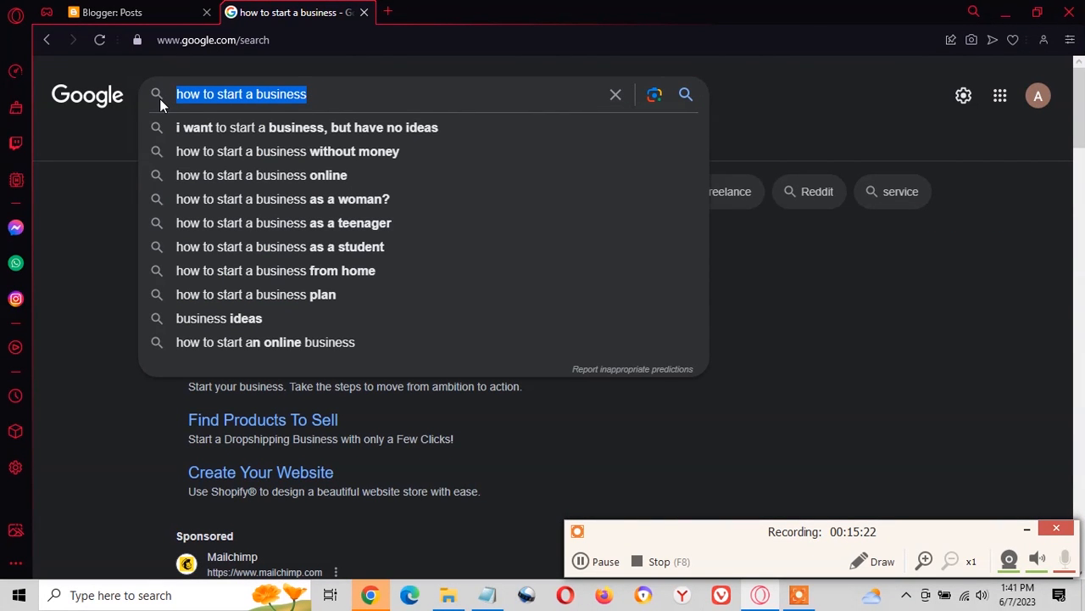
{"action": "type", "text": "starting ab"}
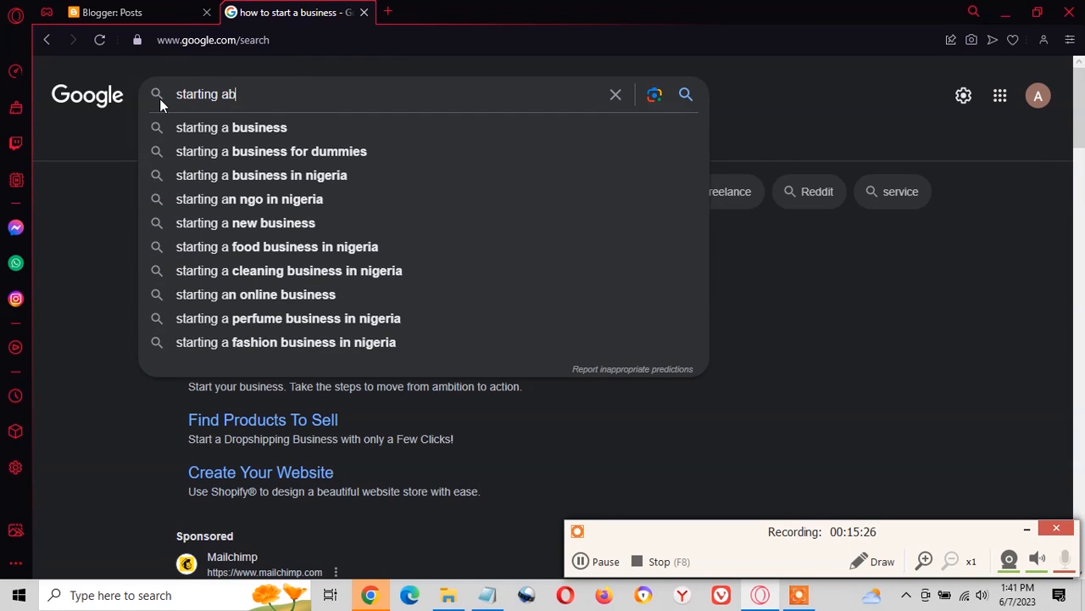
{"action": "key", "text": "BackSpace"}
{"action": "type", "text": "business"}
{"action": "key", "text": "Return"}
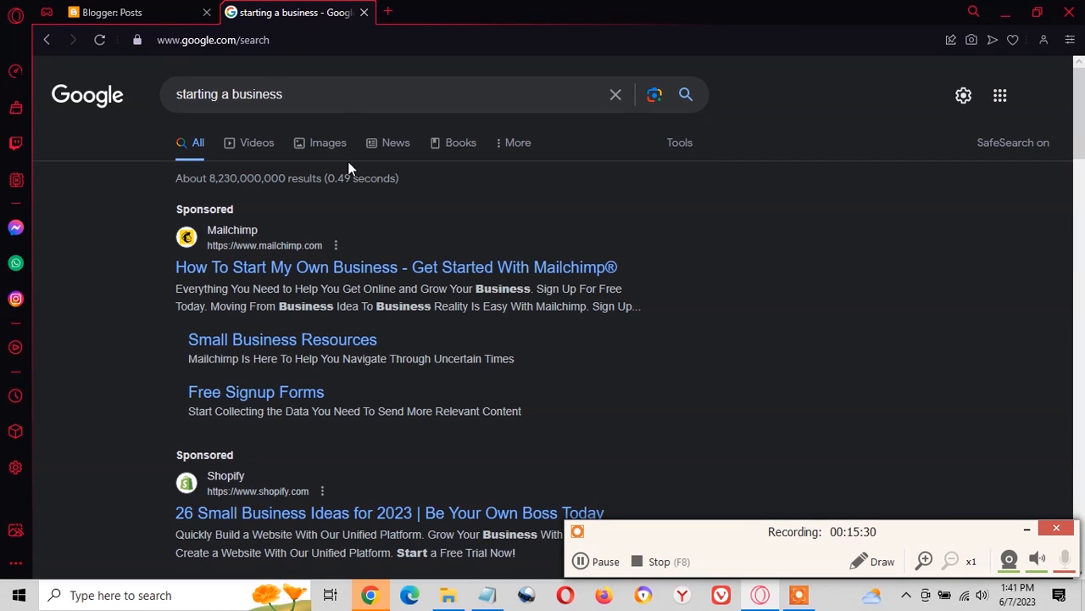
Step: Search Google for "startin a youtube" in place of the current query
{"action": "triple_click", "coordinate": [330, 93]}
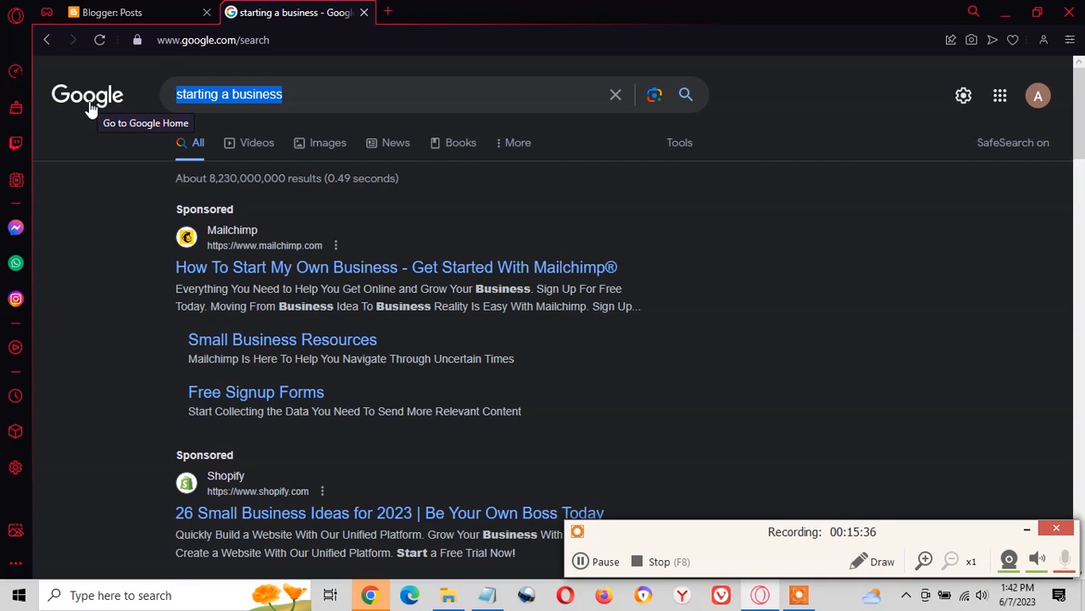
{"action": "type", "text": "startin a y"}
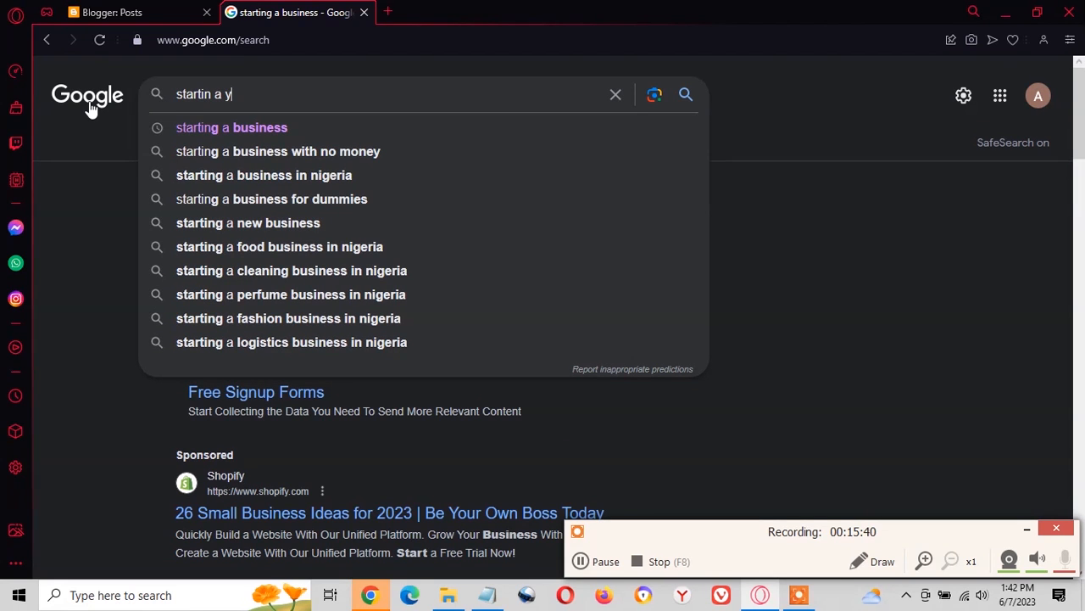
{"action": "type", "text": "outu"}
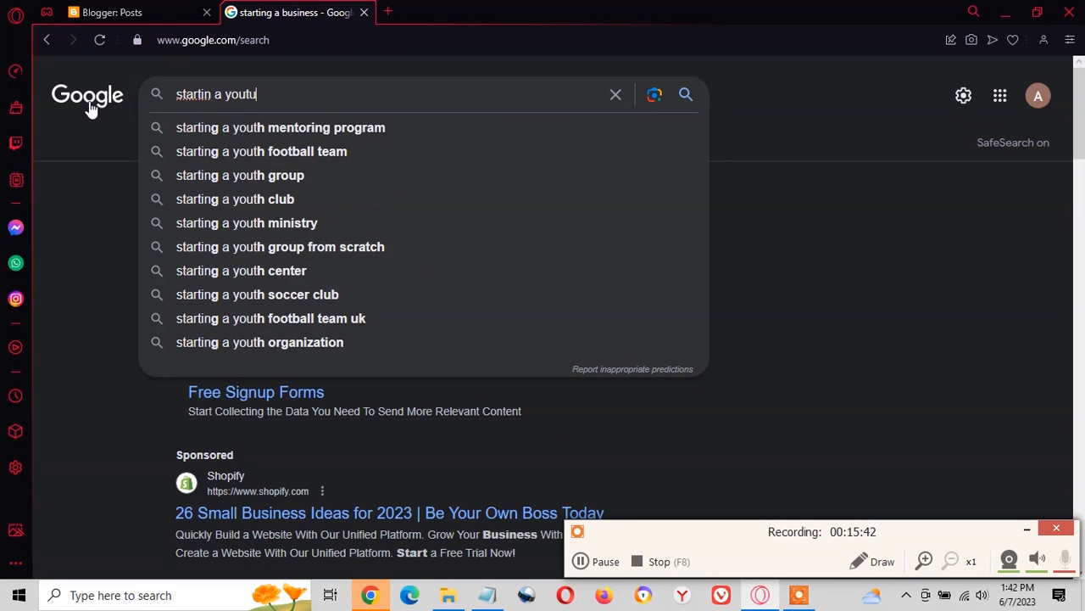
{"action": "type", "text": "be"}
{"action": "key", "text": "Return"}
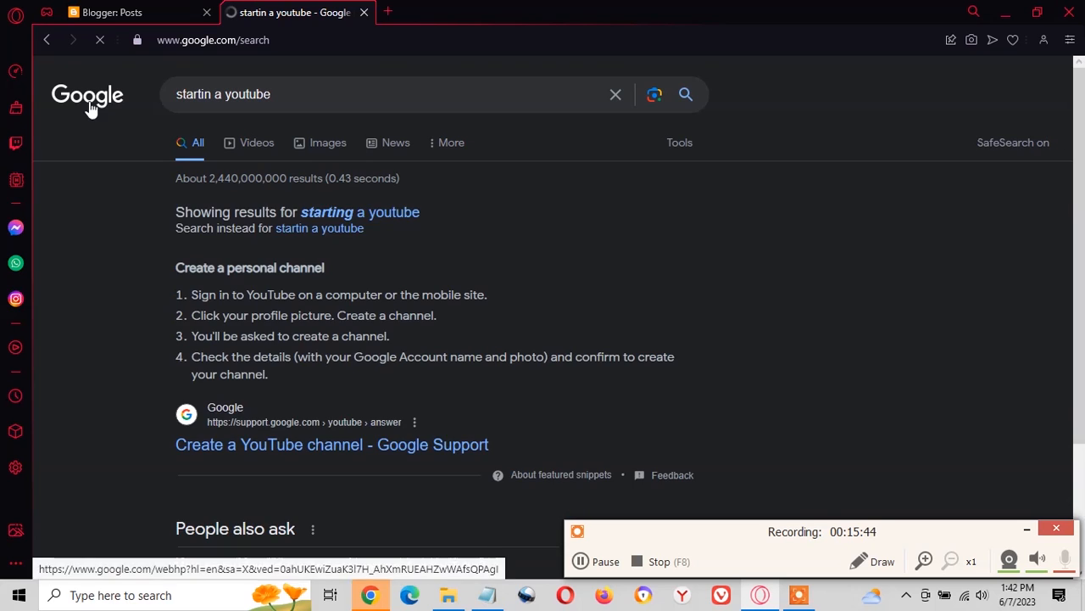
Step: Examine the "Create a personal channel" featured snippet and its numbered steps, highlighting its heading and list
{"action": "scroll", "coordinate": [132, 272], "scroll_direction": "down", "scroll_amount": 1}
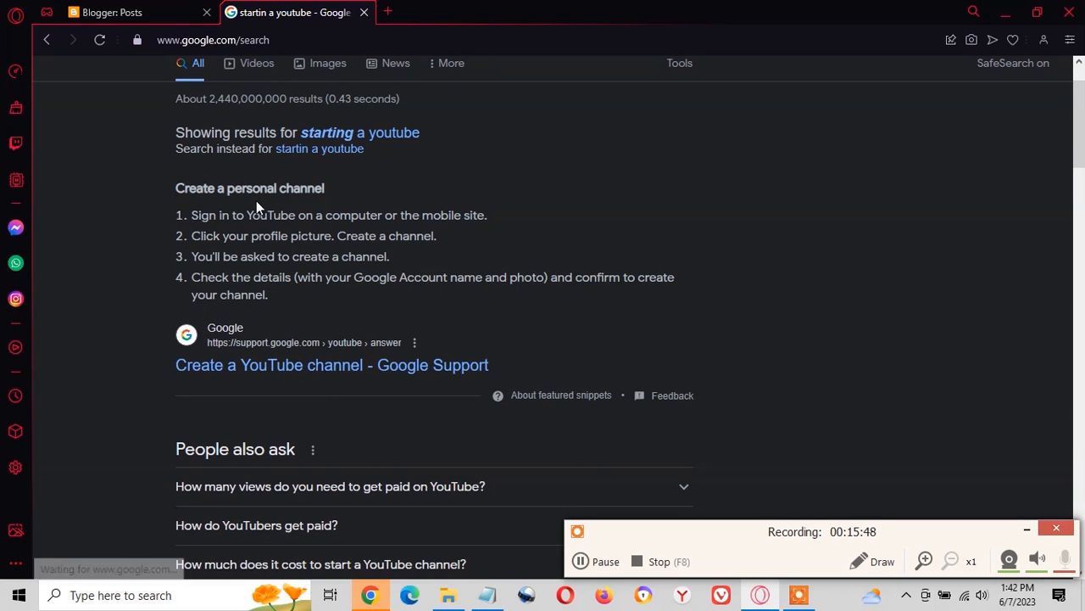
{"action": "left_click_drag", "start_coordinate": [174, 188], "coordinate": [315, 296]}
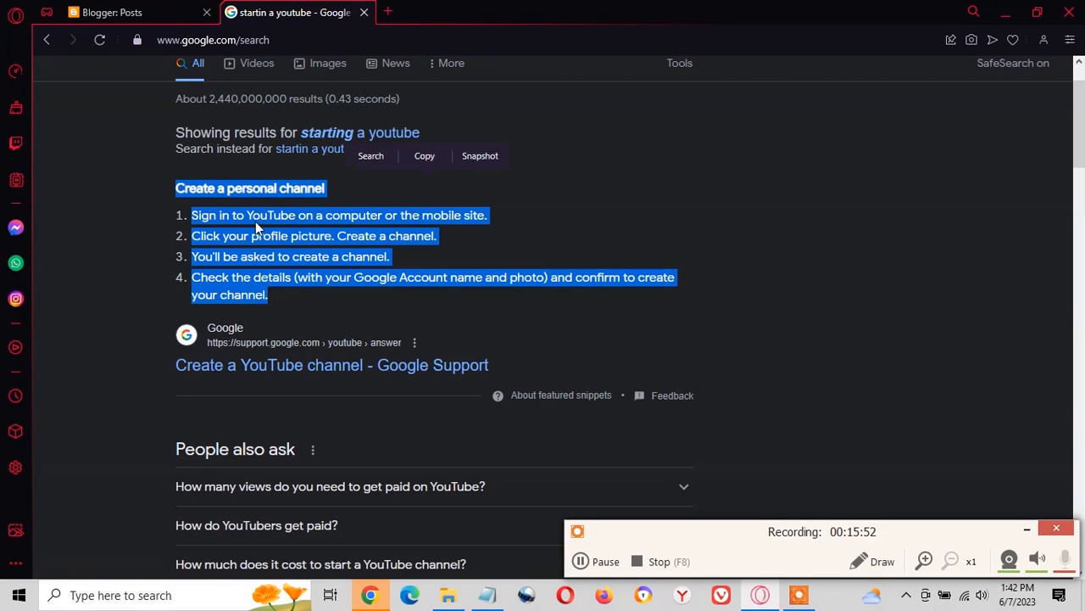
{"action": "scroll", "coordinate": [246, 222], "scroll_direction": "up", "scroll_amount": 1}
{"action": "left_click", "coordinate": [225, 269]}
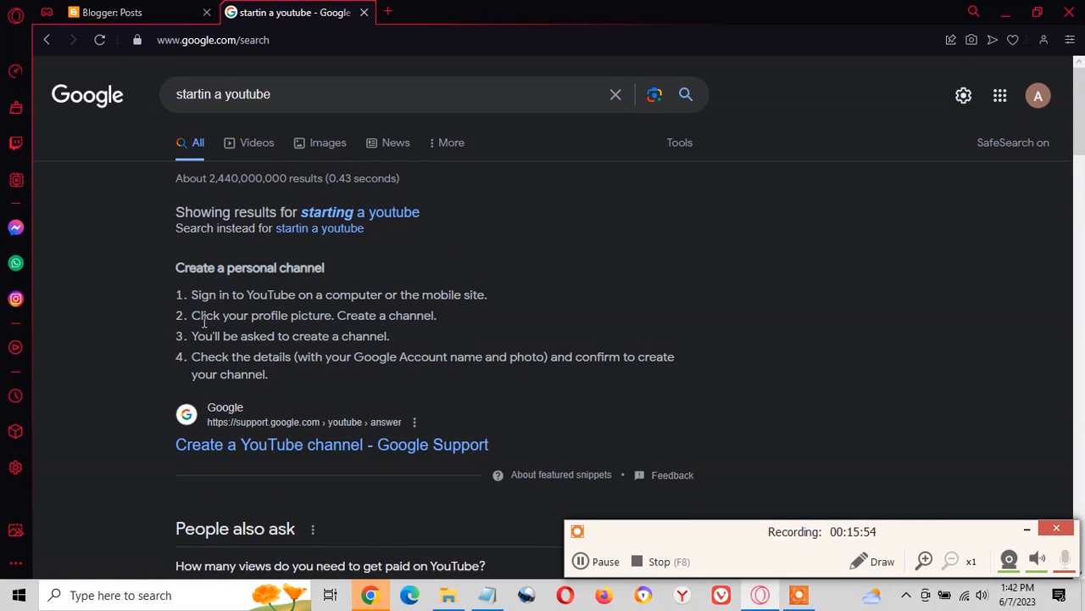
{"action": "scroll", "coordinate": [205, 320], "scroll_direction": "down", "scroll_amount": 5}
{"action": "scroll", "coordinate": [204, 312], "scroll_direction": "up", "scroll_amount": 4}
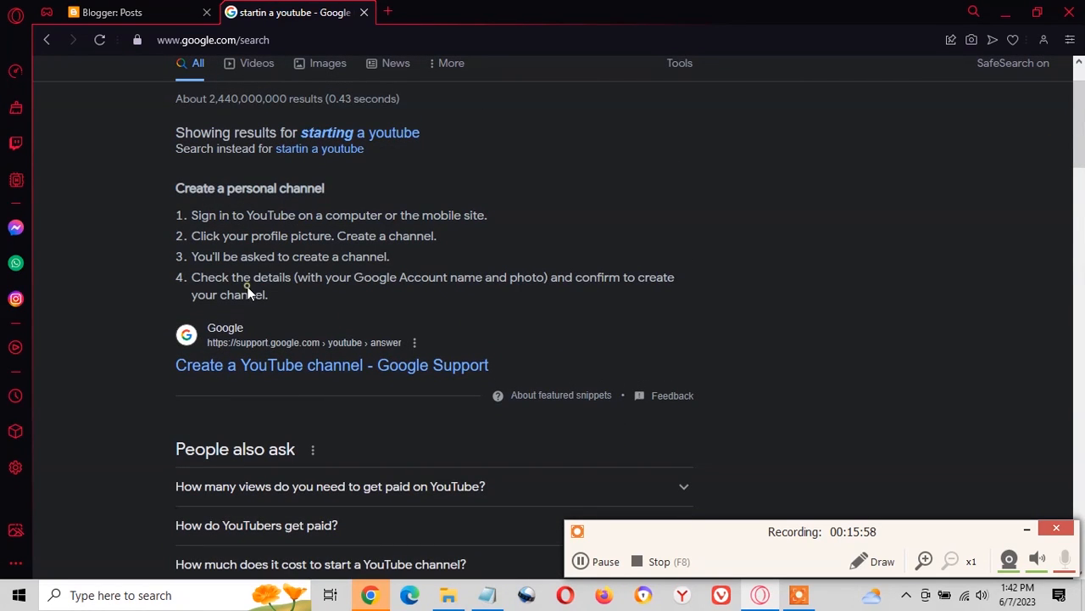
{"action": "double_click", "coordinate": [250, 277]}
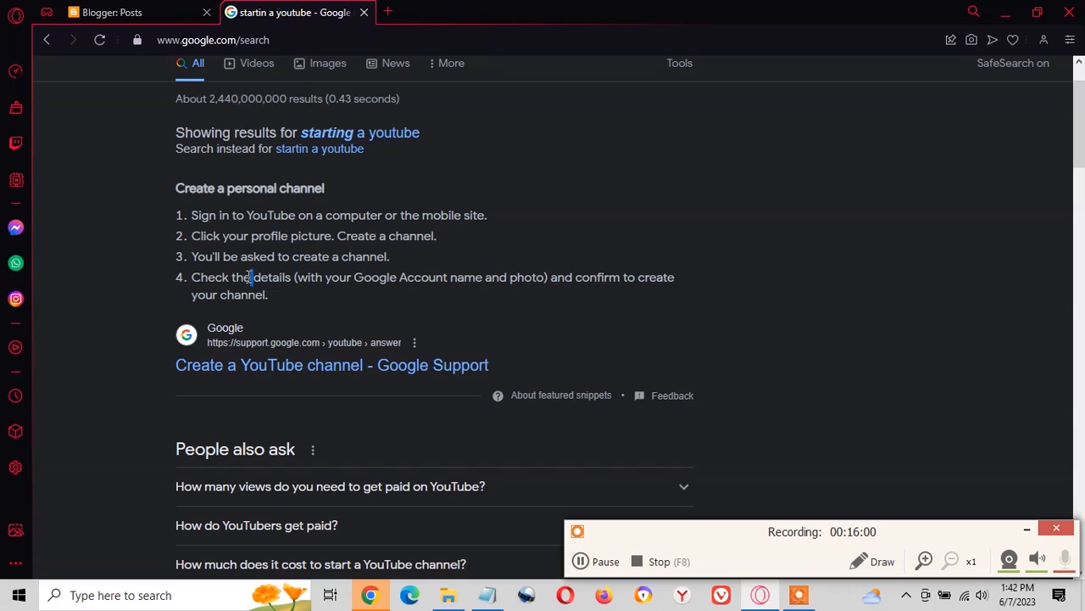